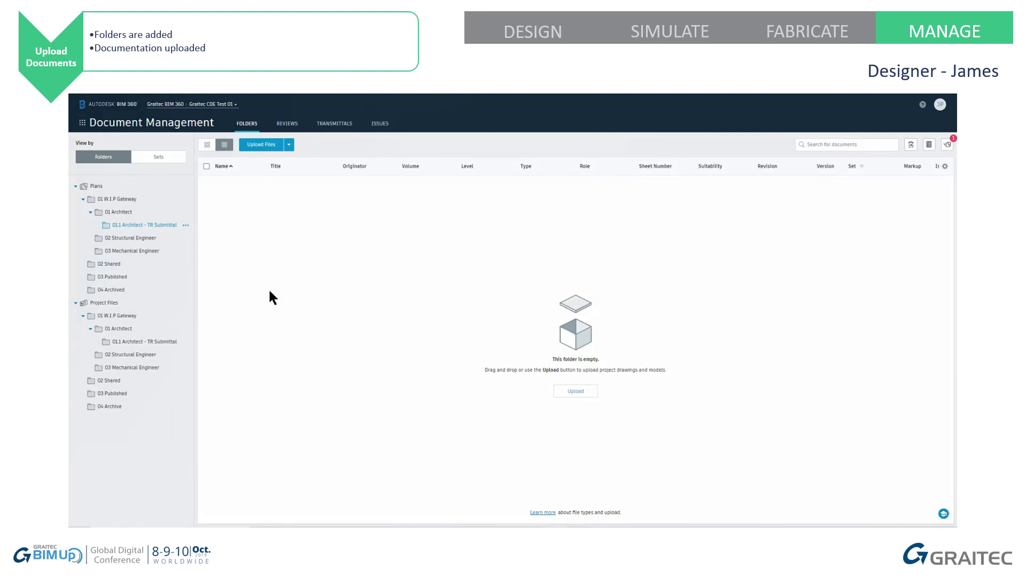
pyautogui.click(186, 225)
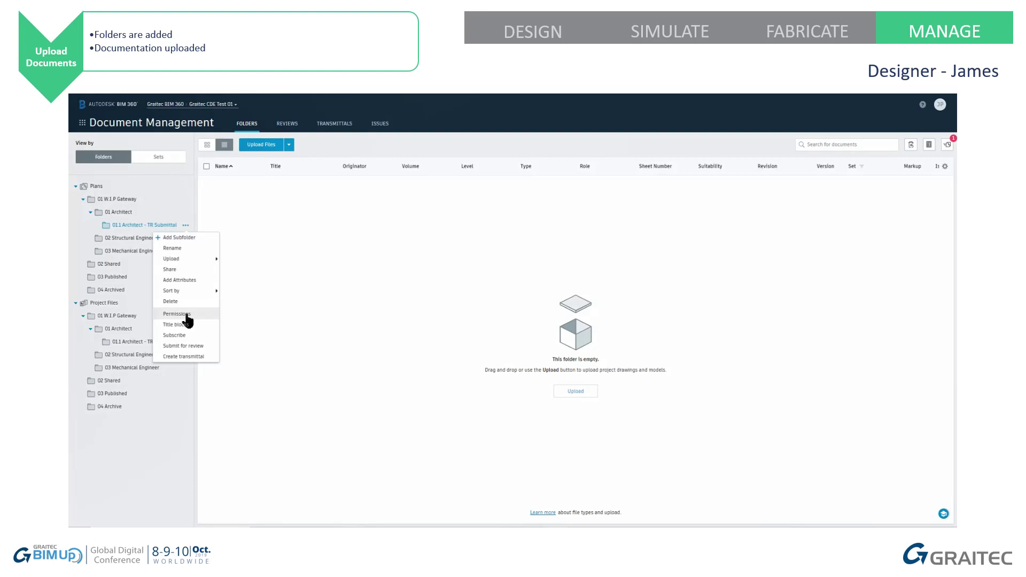
pyautogui.click(214, 314)
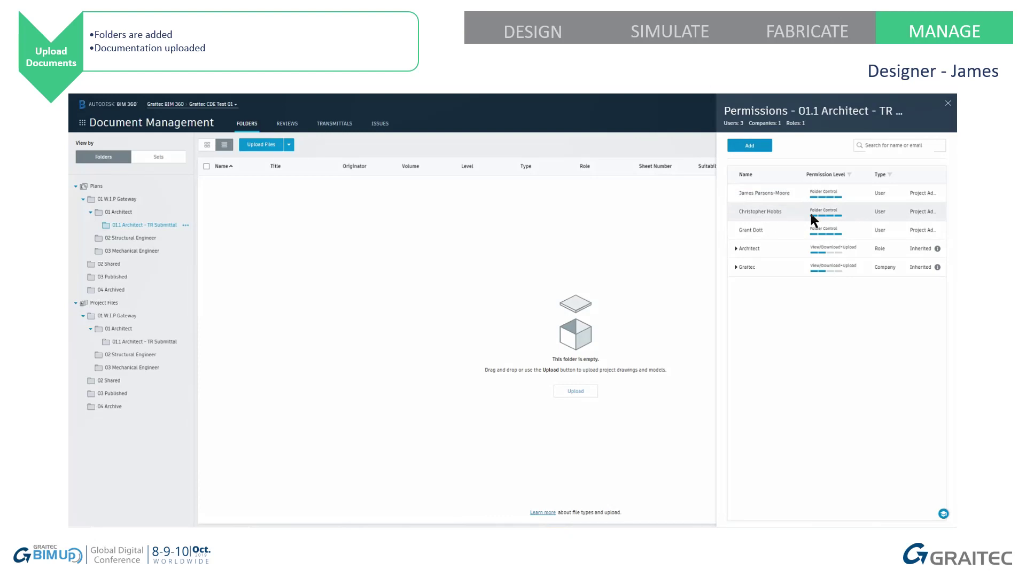
pyautogui.click(949, 110)
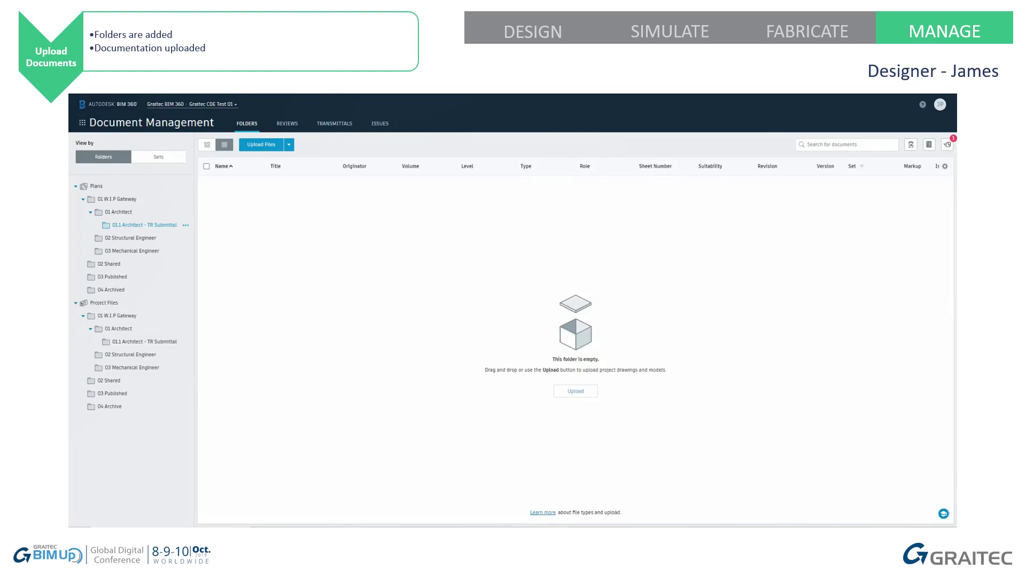
pyautogui.moveTo(70, 243); pyautogui.dragTo(517, 284)
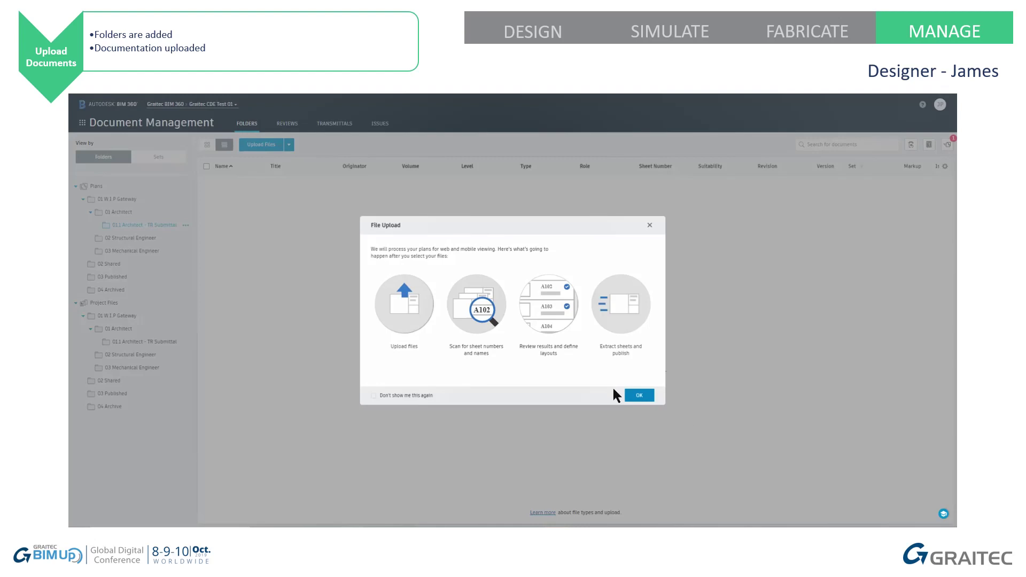
# - Apply the Graitec - A0 ISO19650 layout template to the uploaded PDF sheet
pyautogui.click(639, 395)
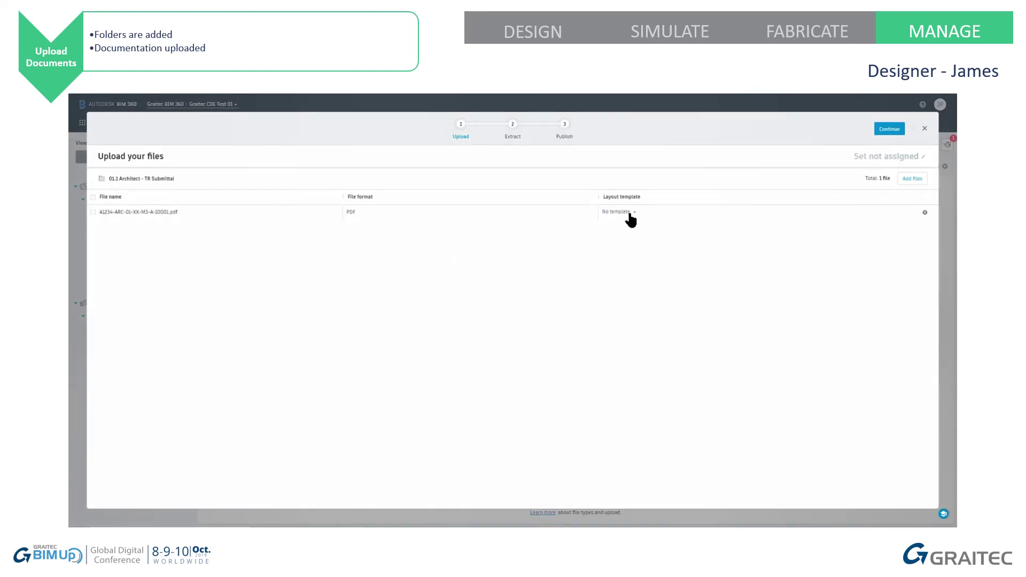
pyautogui.click(628, 212)
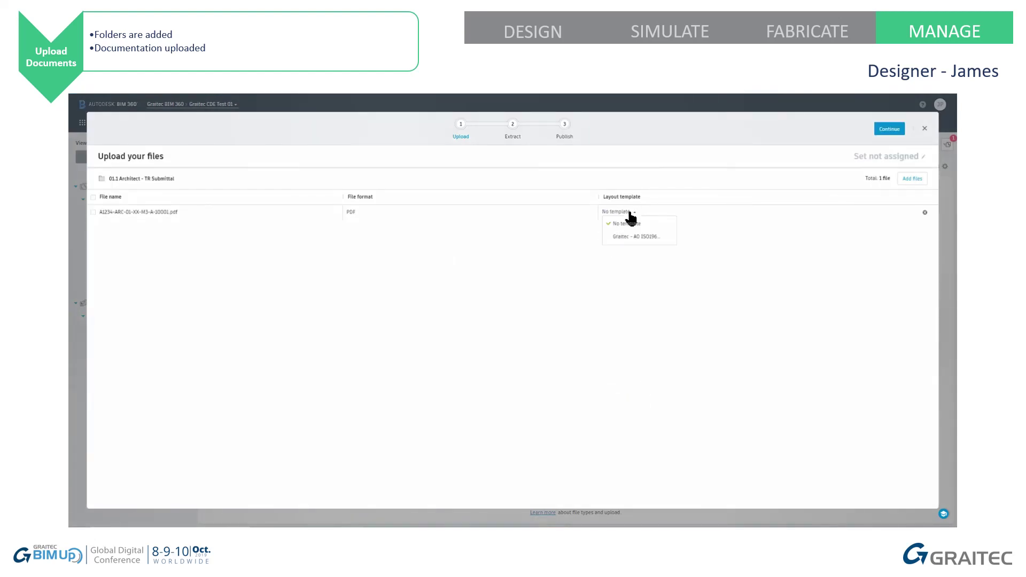
pyautogui.click(641, 239)
pyautogui.click(897, 130)
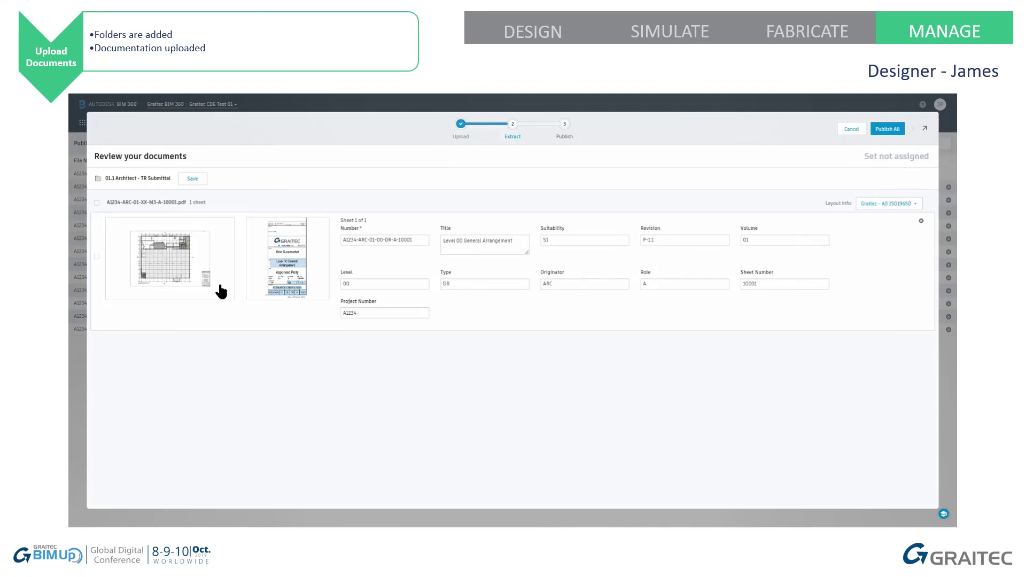
# - Publish the Level 00 General Arrangement sheet and open it from its folder
pyautogui.click(888, 129)
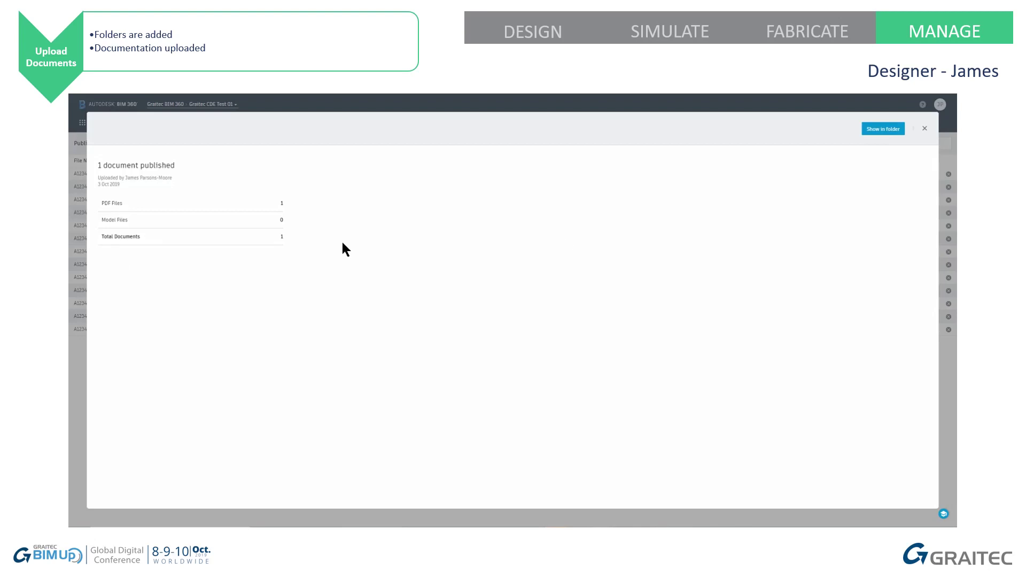
pyautogui.click(881, 130)
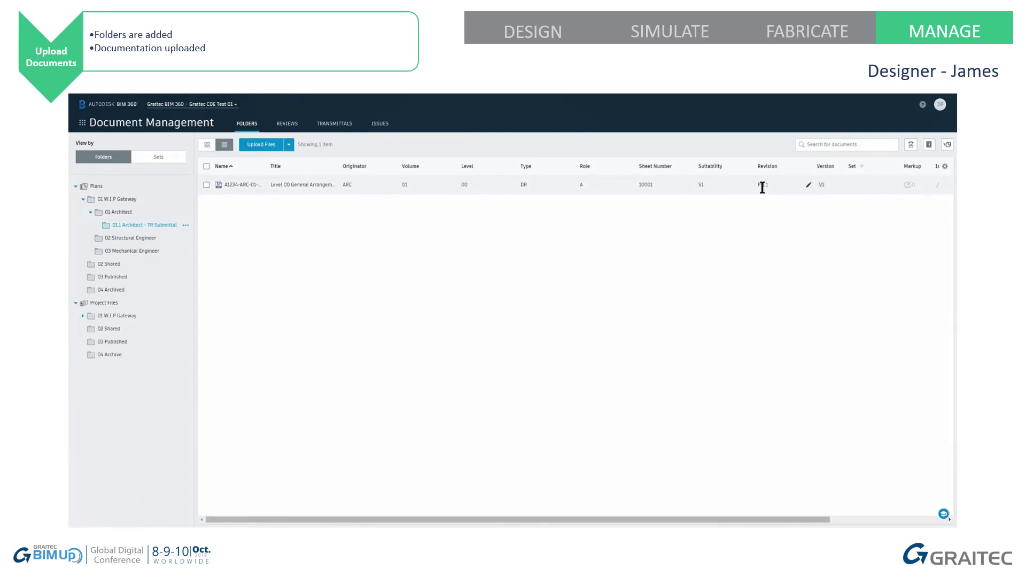
pyautogui.click(247, 183)
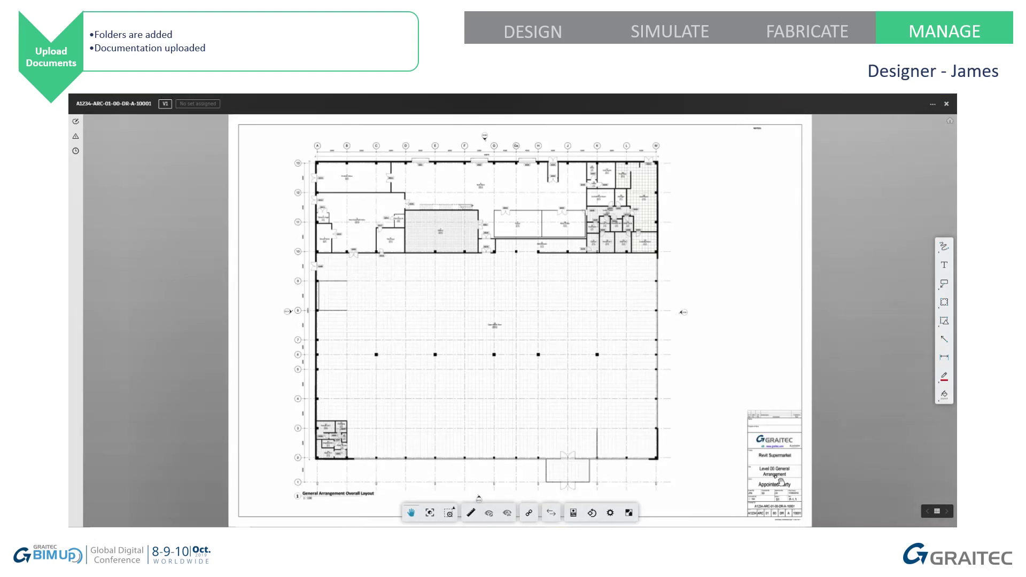
# - Zoom and pan around the Level 00 floor plan, then close the viewer
pyautogui.scroll(3, 780, 481)
pyautogui.scroll(3, 212, 355)
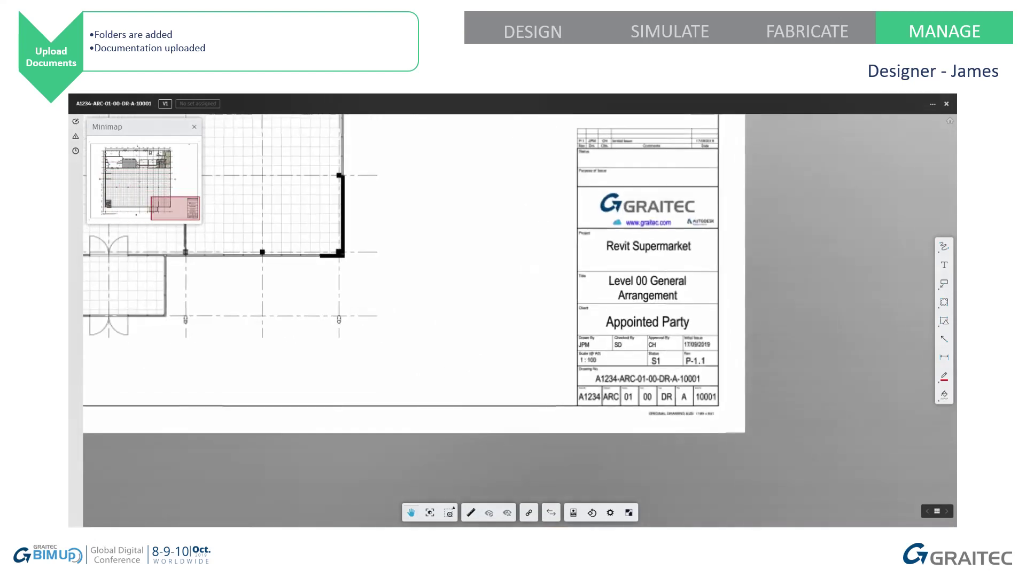
pyautogui.scroll(2, 686, 382)
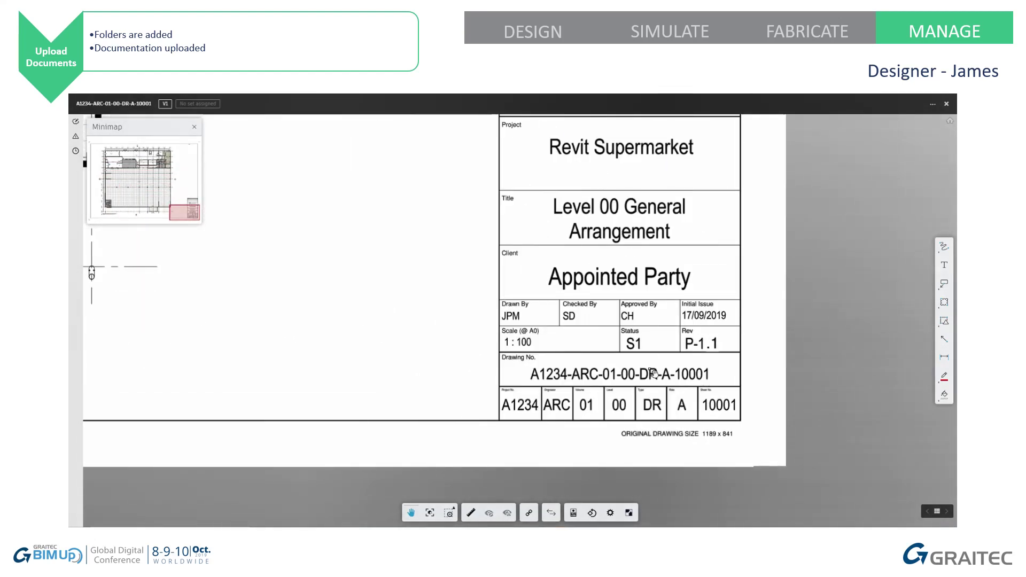
pyautogui.scroll(-5, 653, 372)
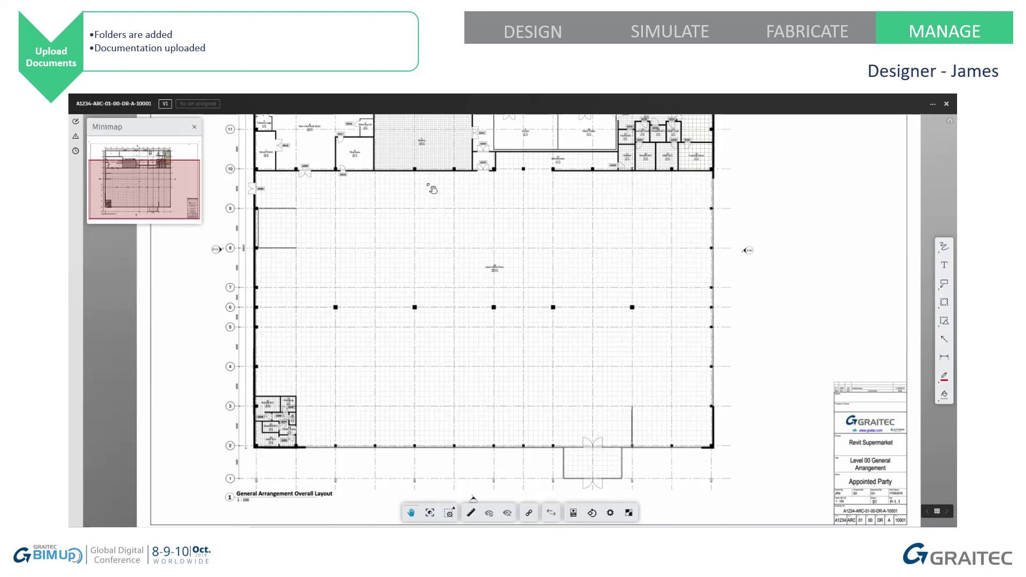
pyautogui.moveTo(479, 355)
pyautogui.mouseDown()
pyautogui.moveTo(522, 369)
pyautogui.moveTo(561, 425)
pyautogui.moveTo(501, 340)
pyautogui.mouseUp()
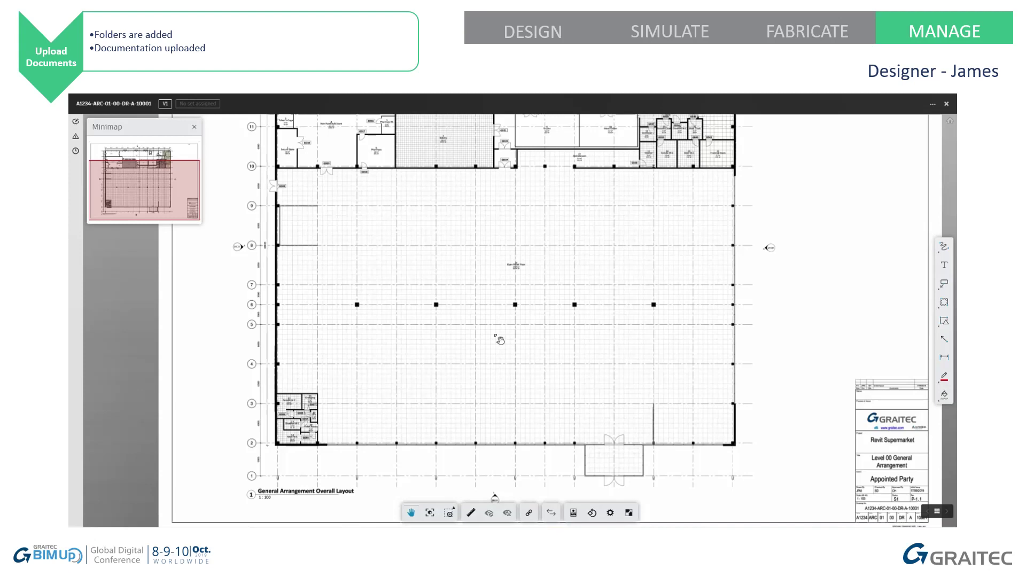
pyautogui.click(946, 104)
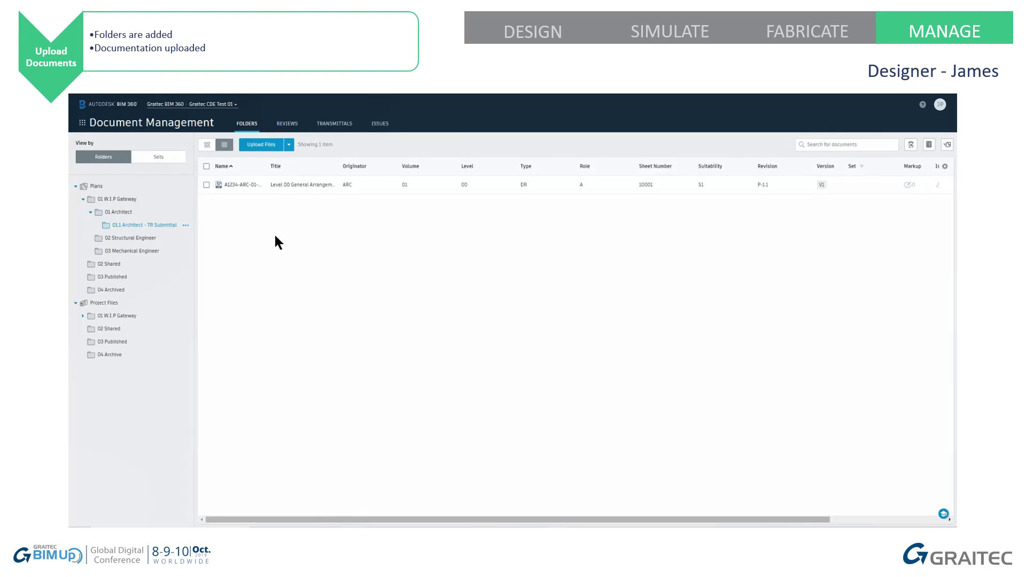
# - Expand Project Files > 01 W.I.P Gateway and open the 01.1 Architect - TR Submittal folder
pyautogui.click(83, 316)
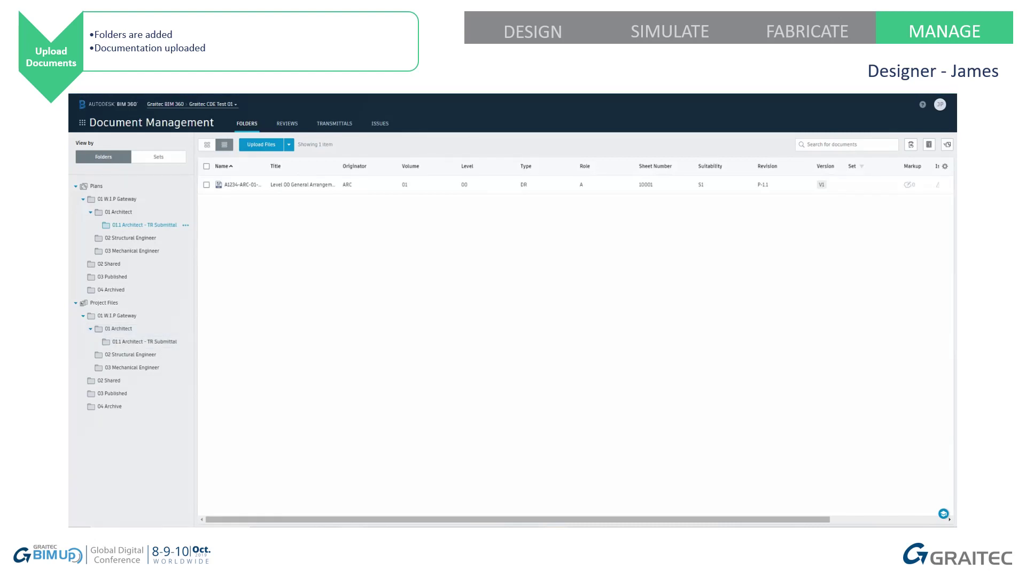
pyautogui.moveTo(315, 225); pyautogui.dragTo(269, 307)
pyautogui.click(135, 343)
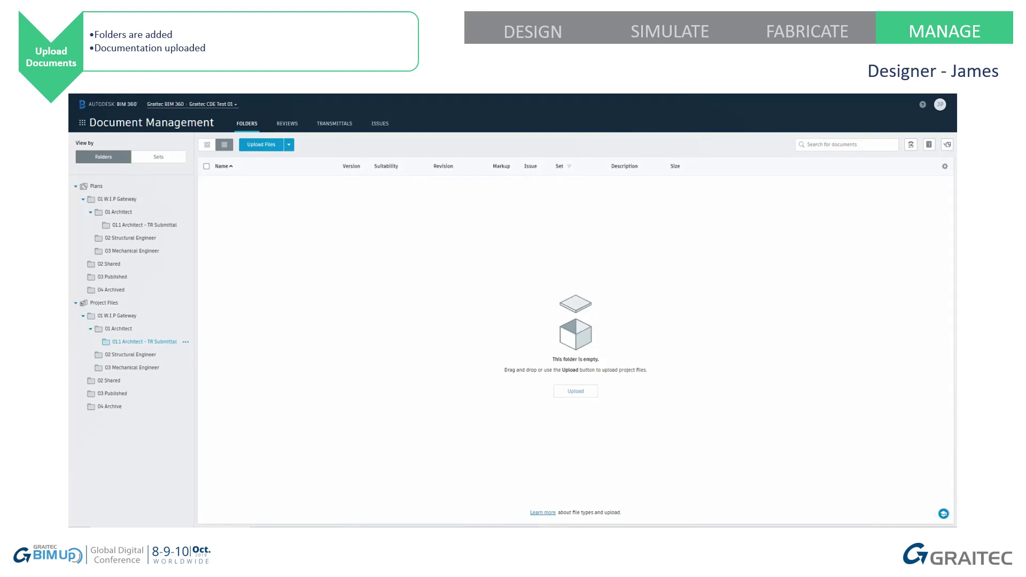
# - Upload A1234-ARC-01-XX-M3-A.rvt, open it and orbit the site model
pyautogui.moveTo(358, 257); pyautogui.dragTo(530, 313)
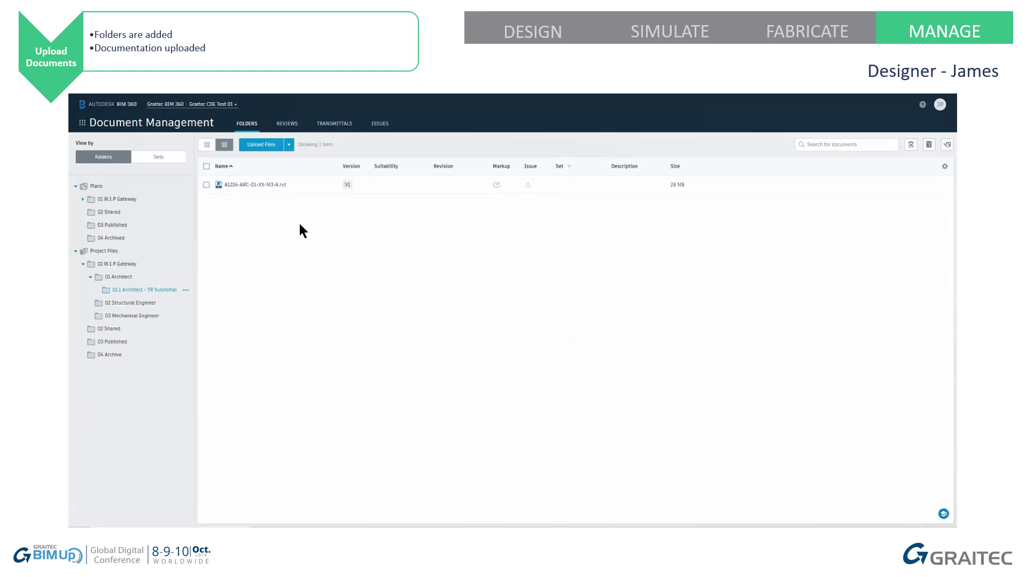
pyautogui.click(239, 185)
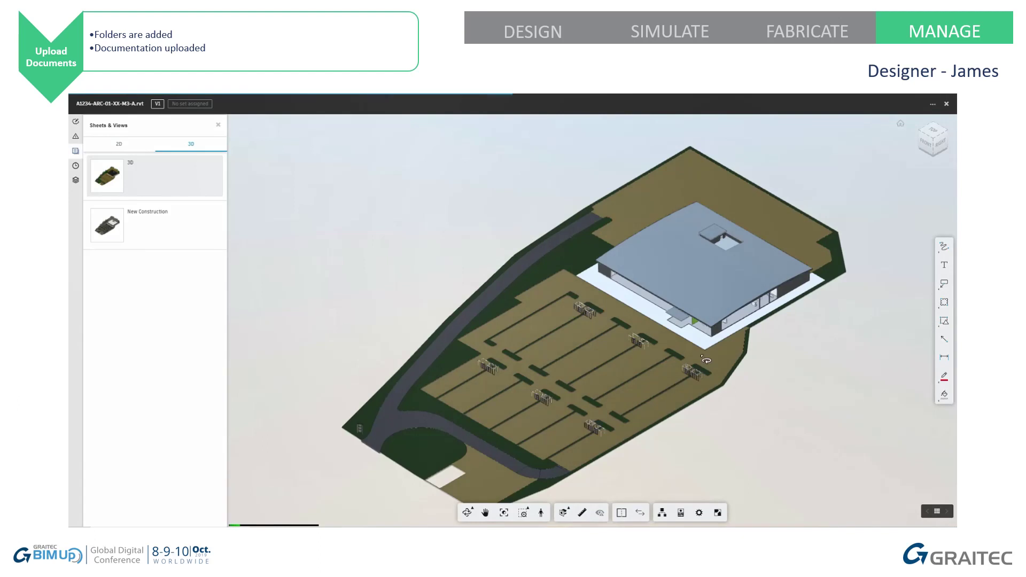
pyautogui.moveTo(705, 378); pyautogui.dragTo(729, 348)
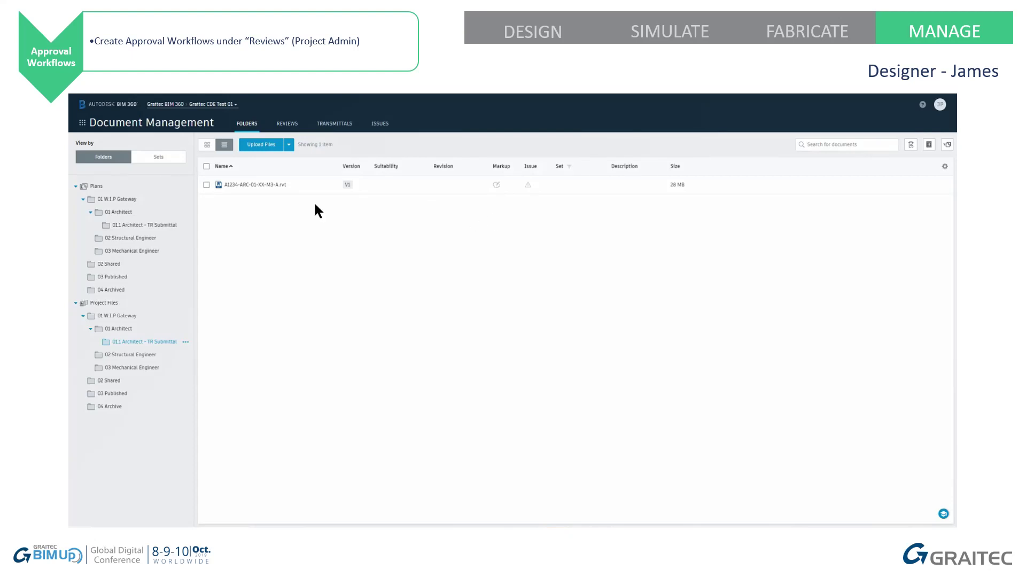
# - In Project Admin Reviews, start a new approval workflow from the One Step Approval template
pyautogui.click(83, 124)
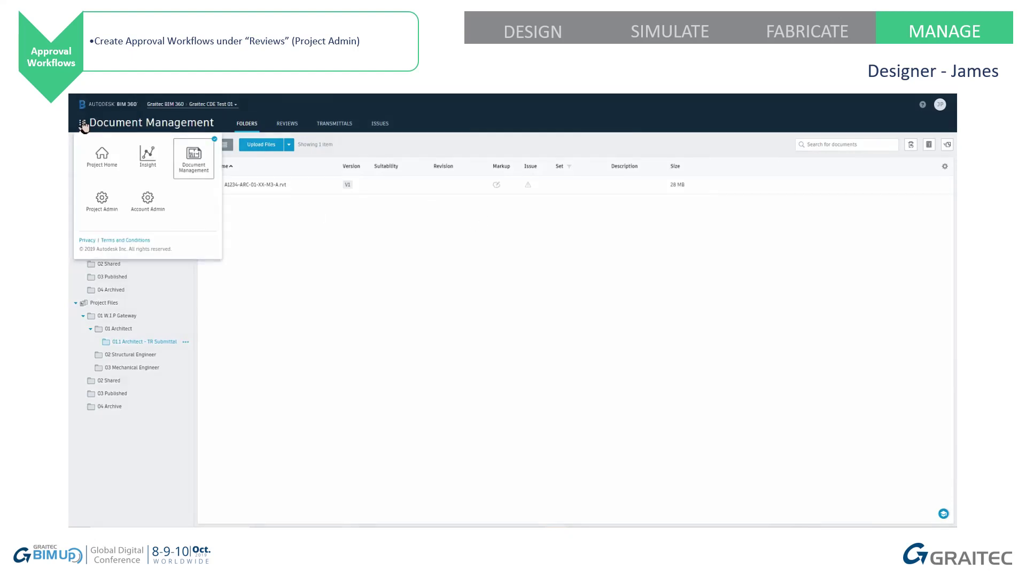
pyautogui.click(103, 200)
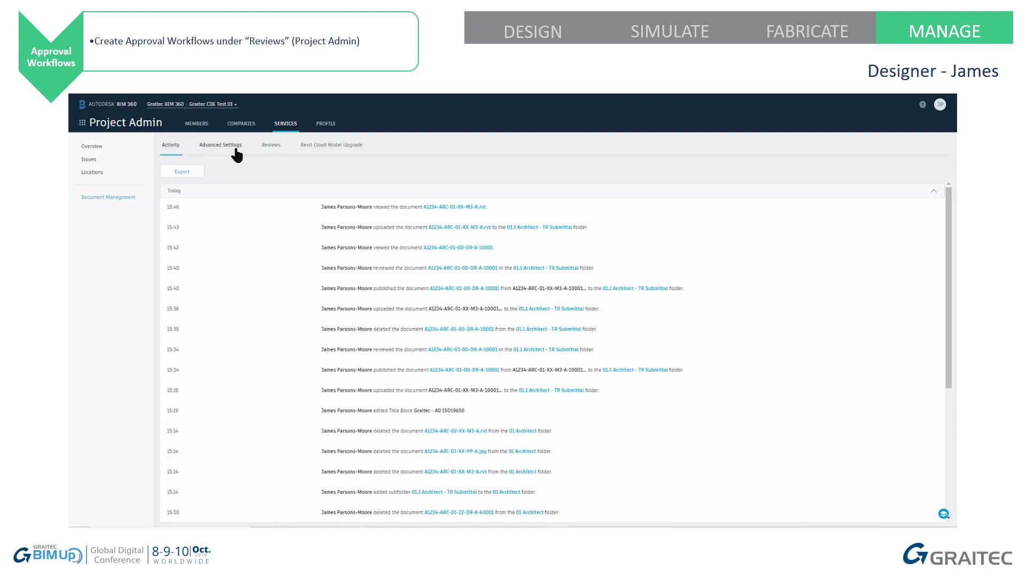
pyautogui.click(274, 148)
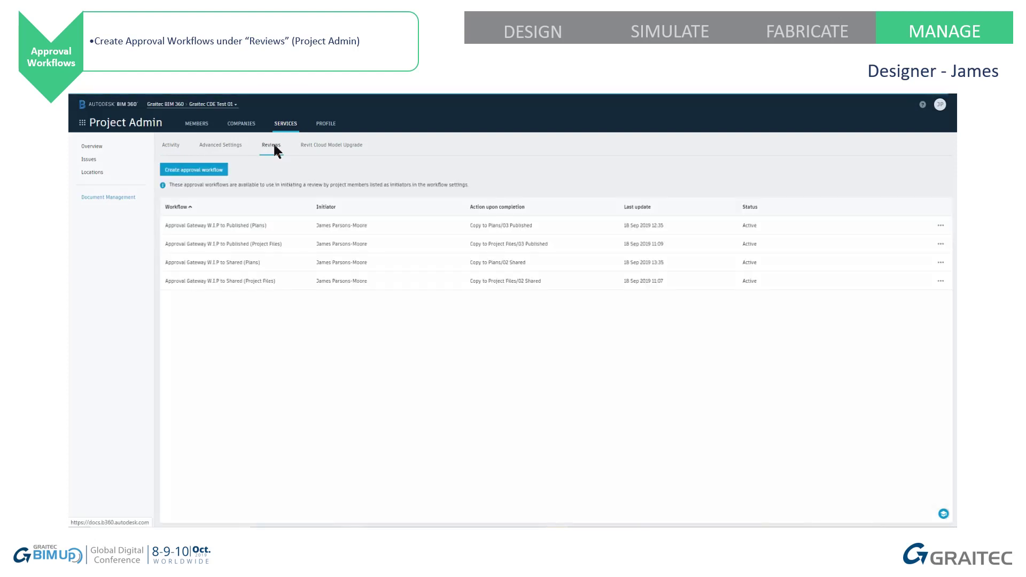
pyautogui.click(197, 170)
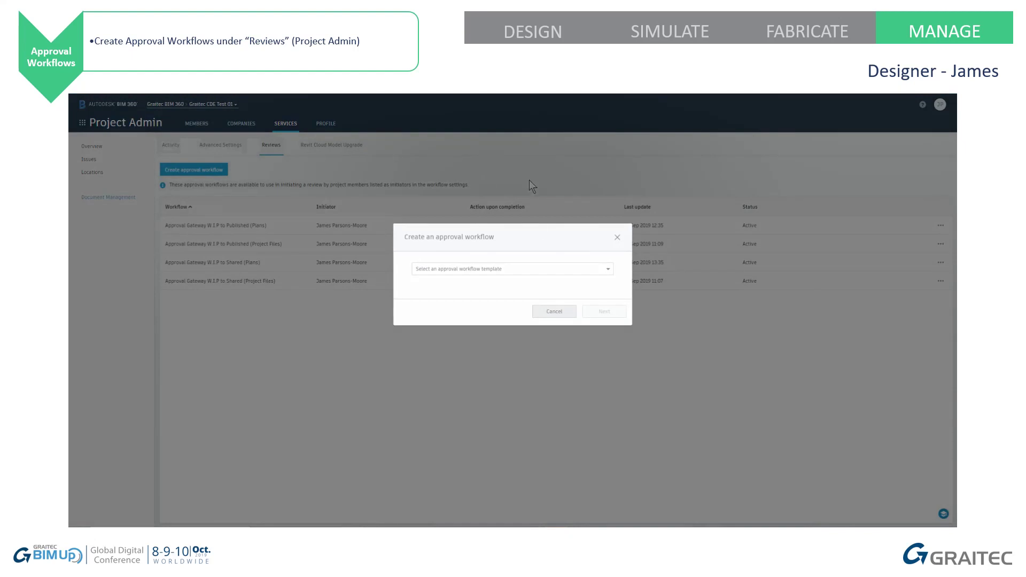
pyautogui.click(552, 269)
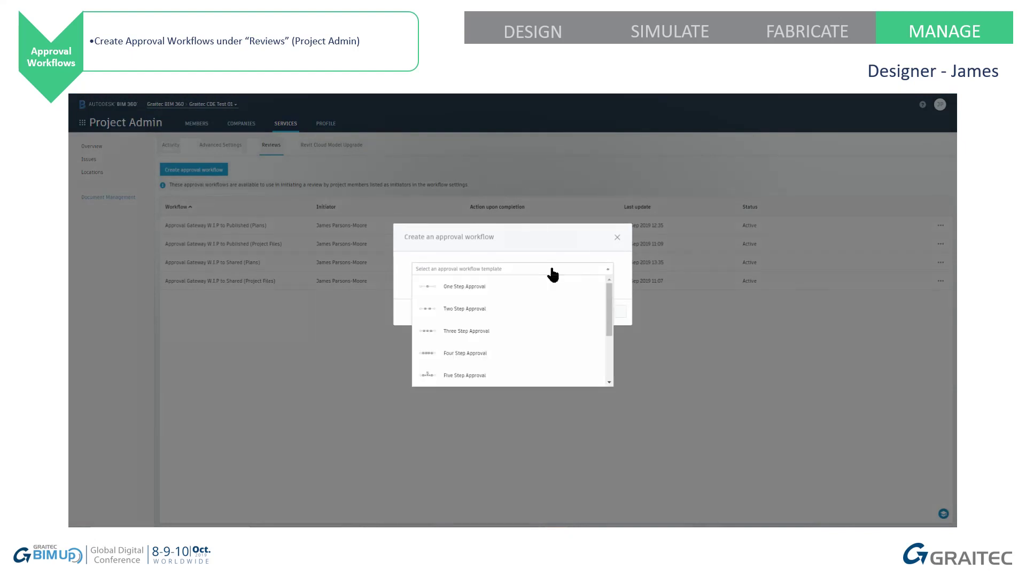
pyautogui.click(456, 289)
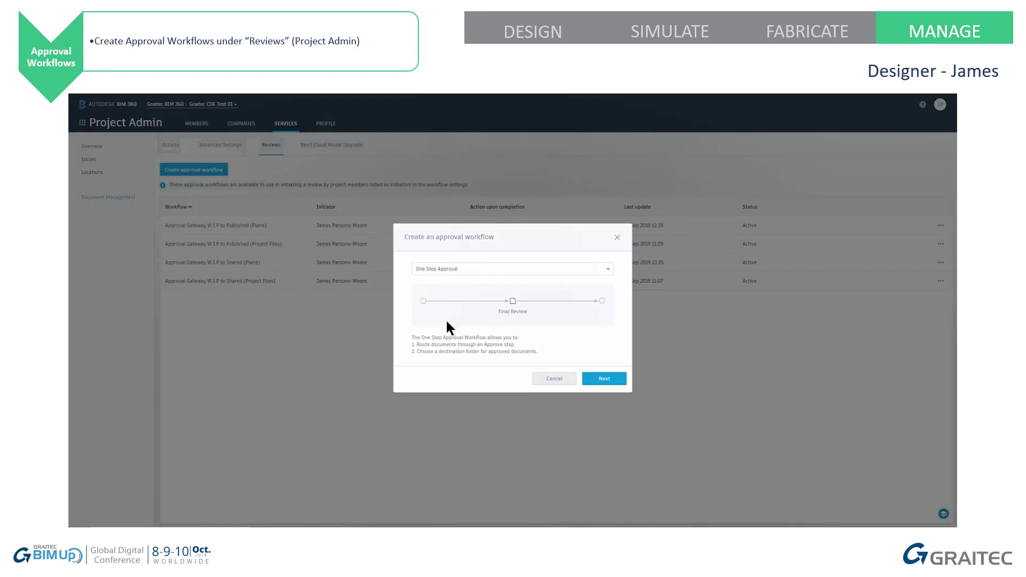
pyautogui.click(606, 380)
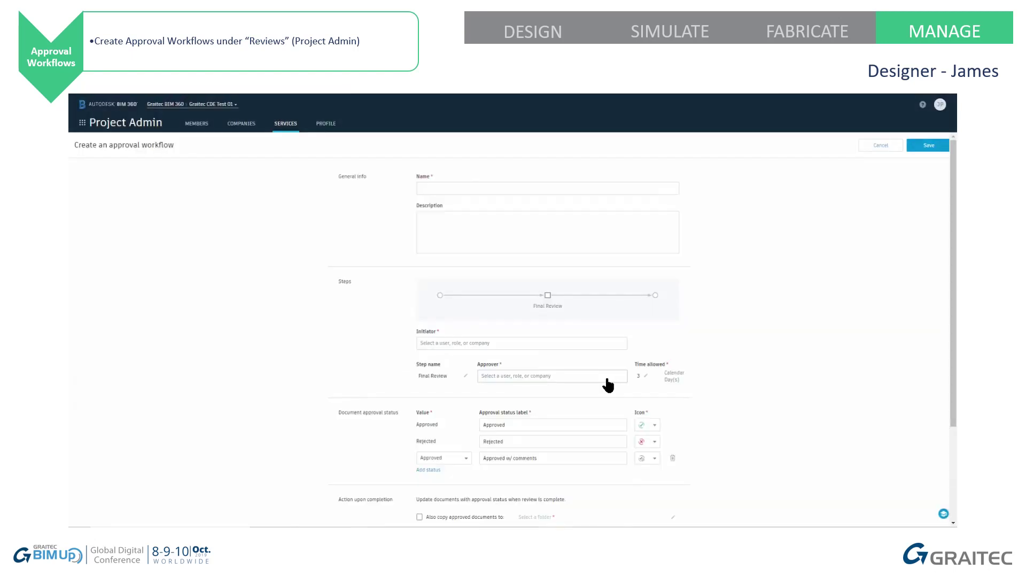
# - Name and describe the Technical Review (Plans) workflow, with the designer initiating and lead designer approving
pyautogui.click(432, 188)
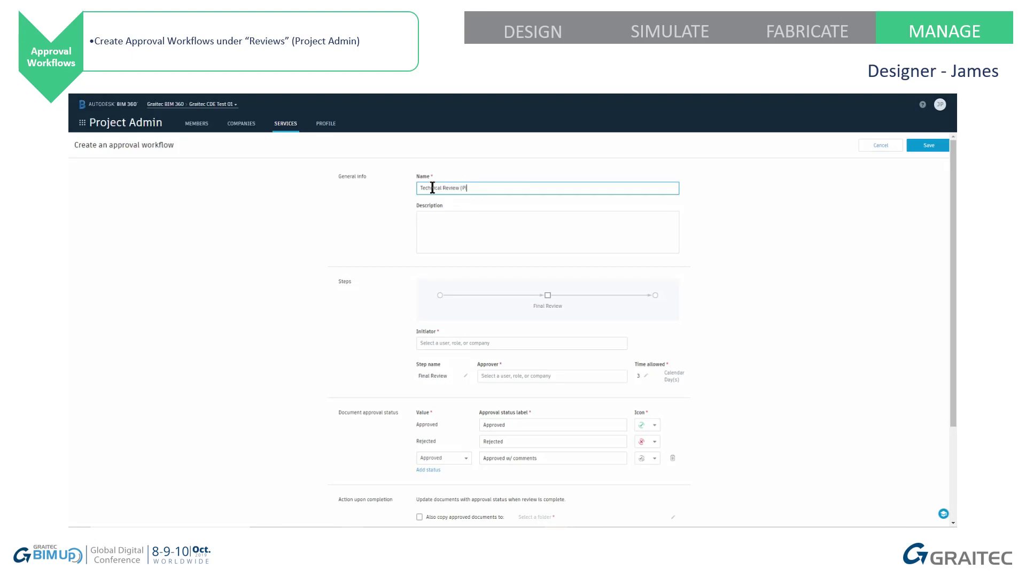
pyautogui.write(')')
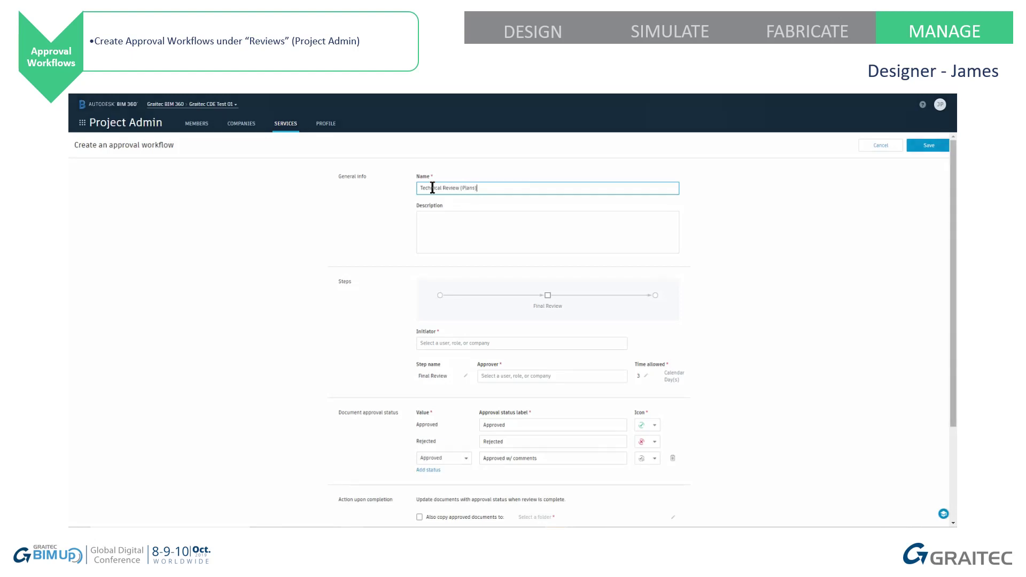
pyautogui.click(440, 222)
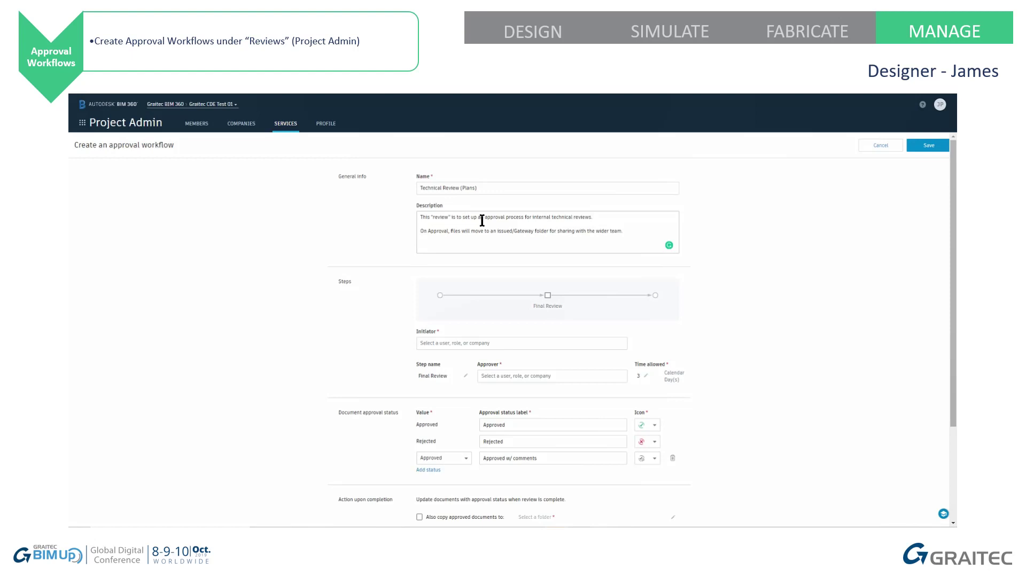
pyautogui.click(437, 343)
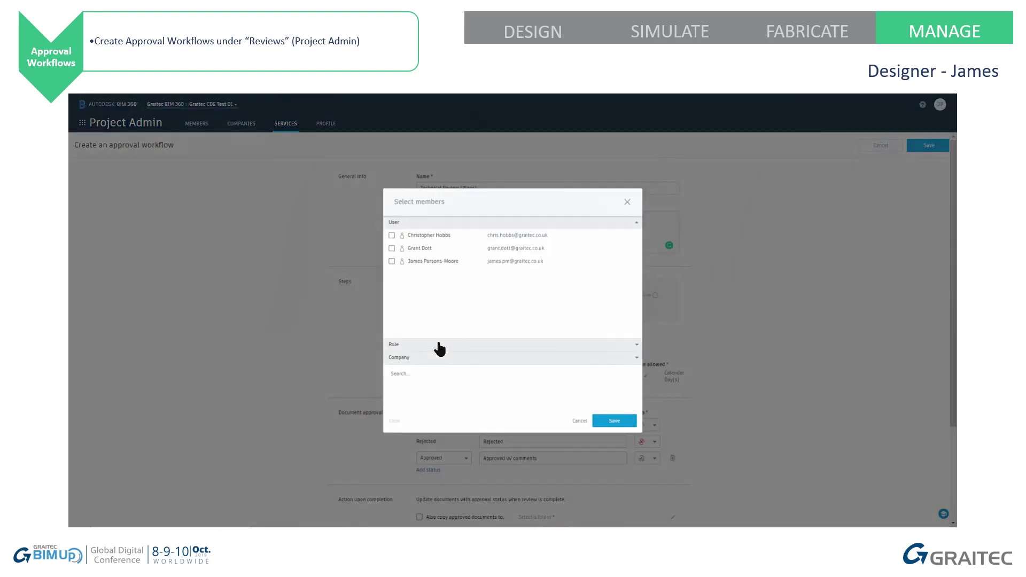
pyautogui.click(392, 261)
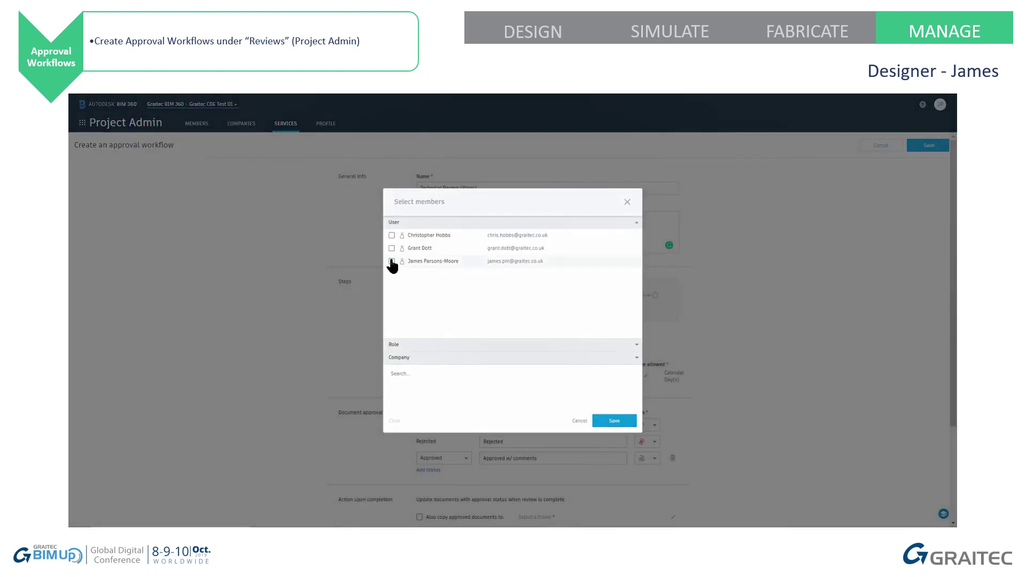
pyautogui.click(617, 420)
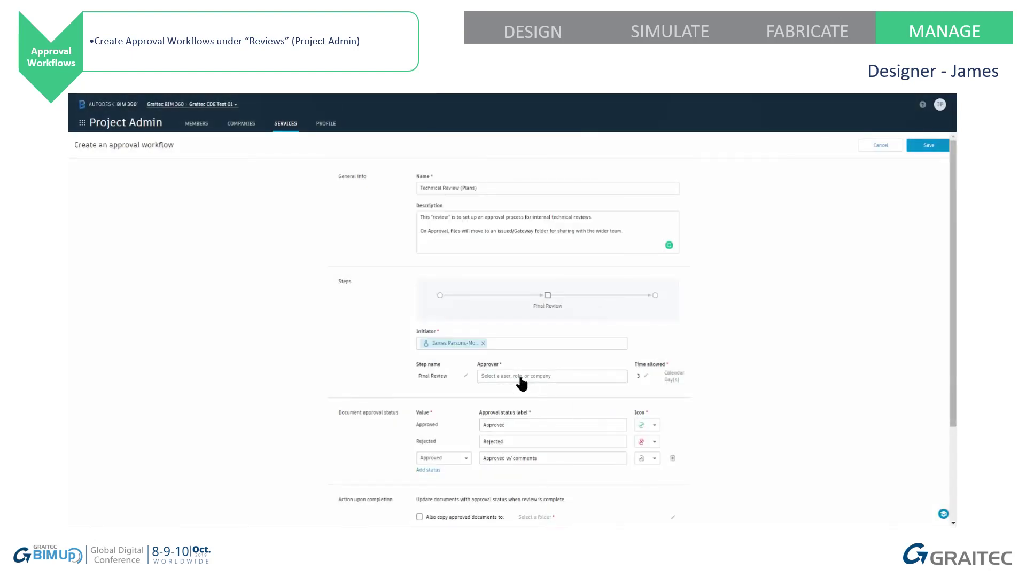
pyautogui.click(503, 376)
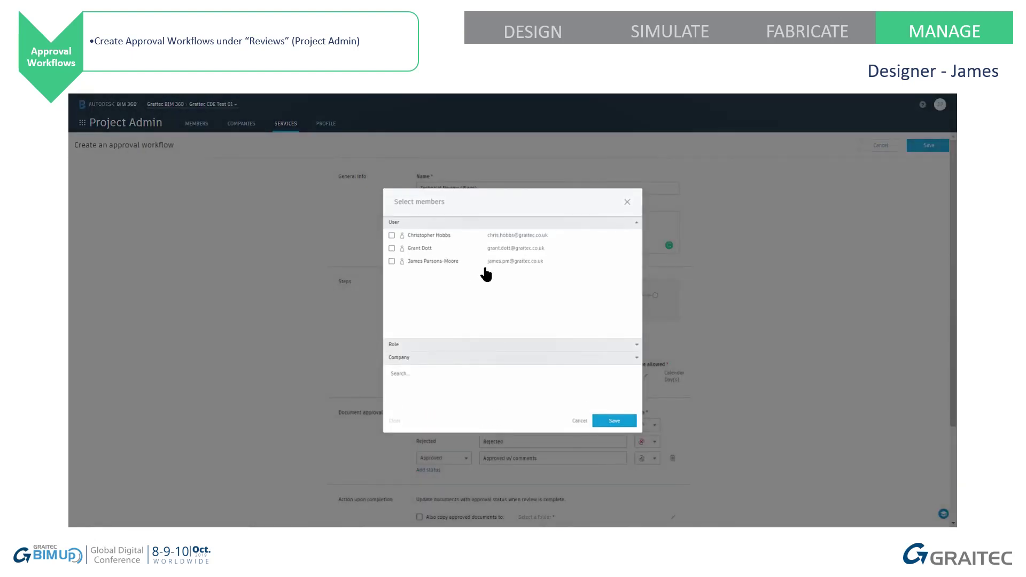
pyautogui.click(391, 236)
pyautogui.click(614, 421)
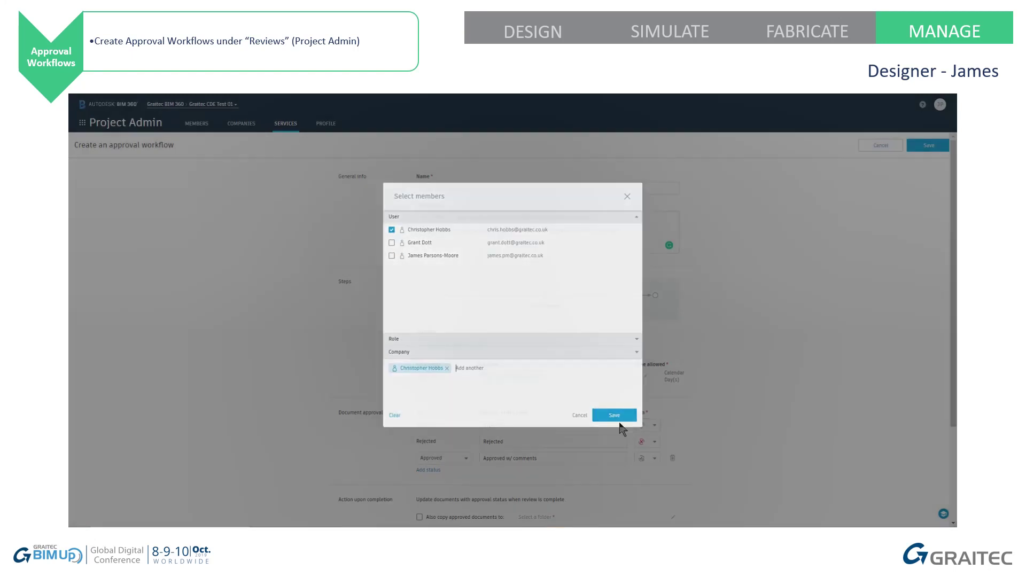
# - Add a fourth status with value Rejected, labelled 'Rejected w/ comments'
pyautogui.scroll(-2, 298, 366)
pyautogui.scroll(-1, 297, 362)
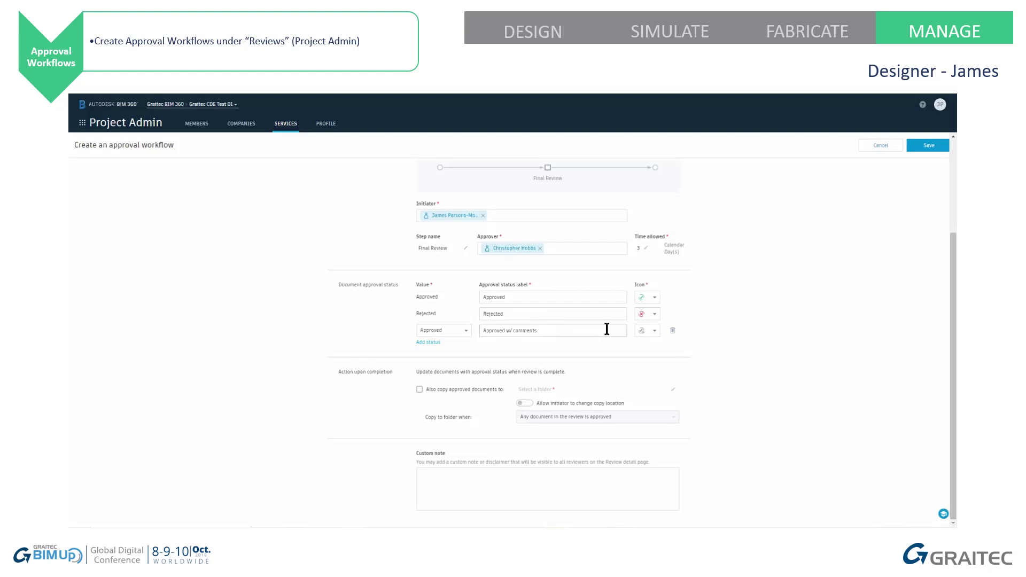
pyautogui.click(432, 344)
pyautogui.click(460, 348)
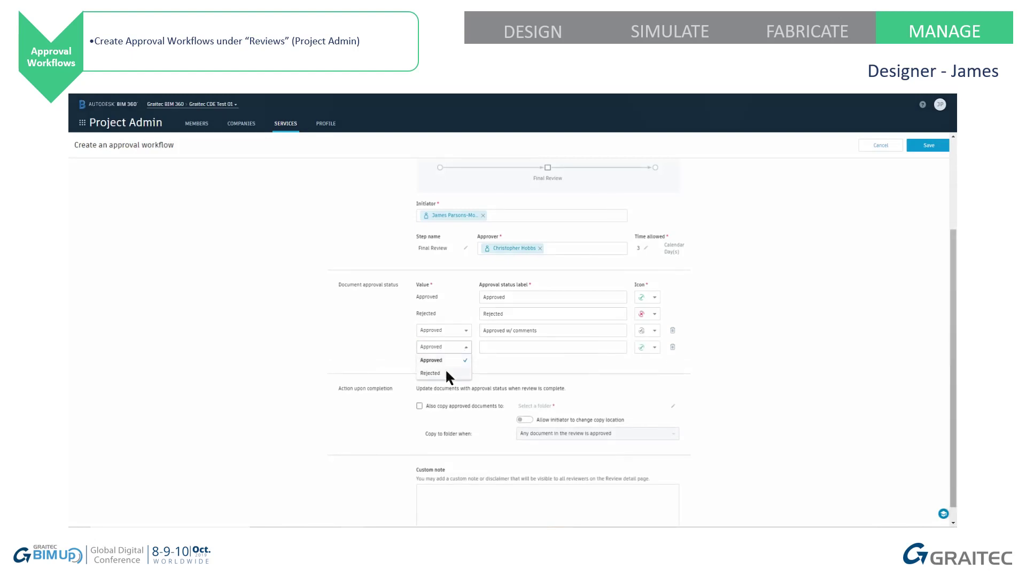
pyautogui.click(447, 374)
pyautogui.moveTo(538, 331); pyautogui.dragTo(507, 332)
pyautogui.hotkey('ctrl', 'c')
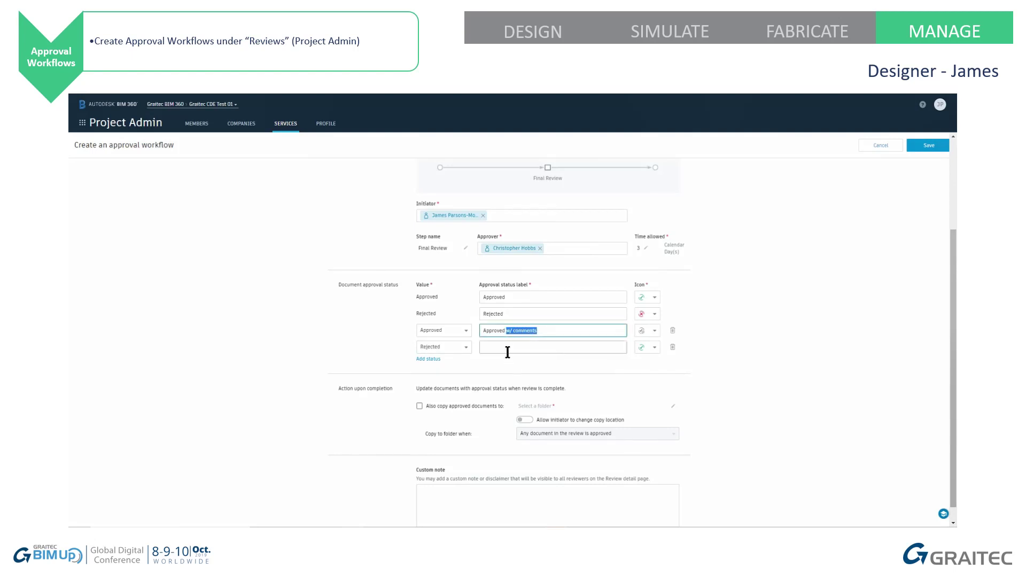
pyautogui.click(507, 348)
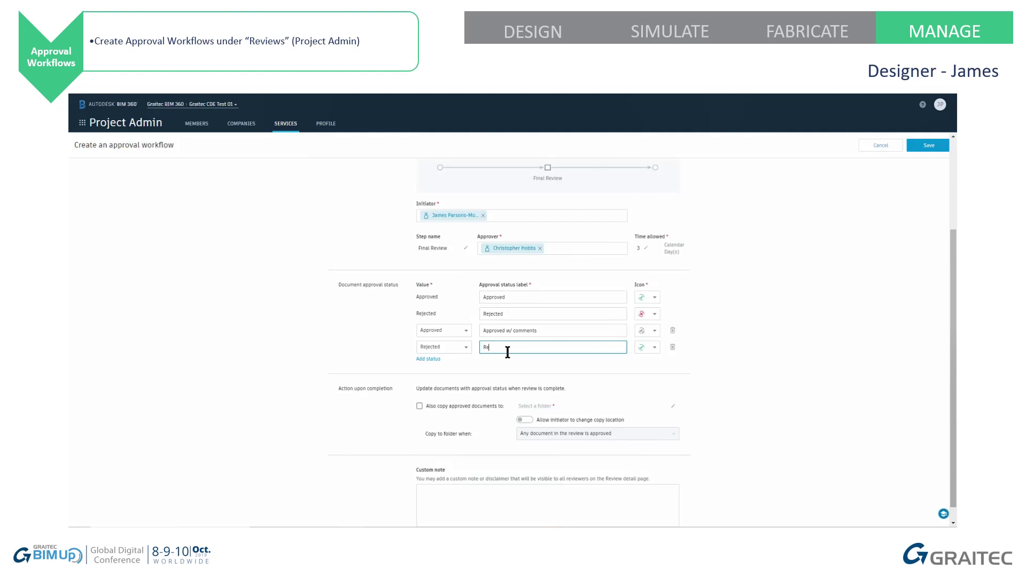
pyautogui.write('Rejected')
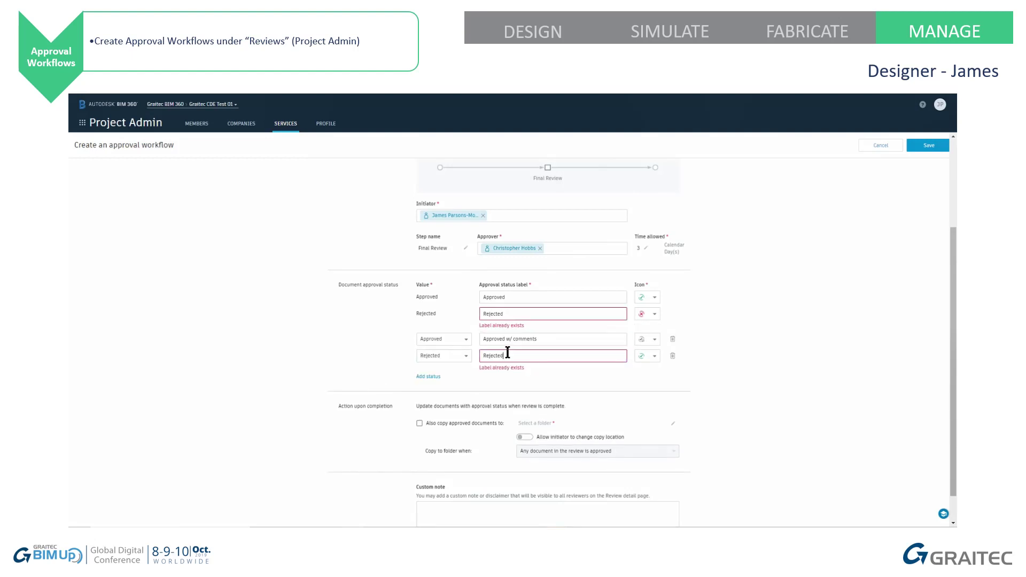
pyautogui.hotkey('ctrl', 'v')
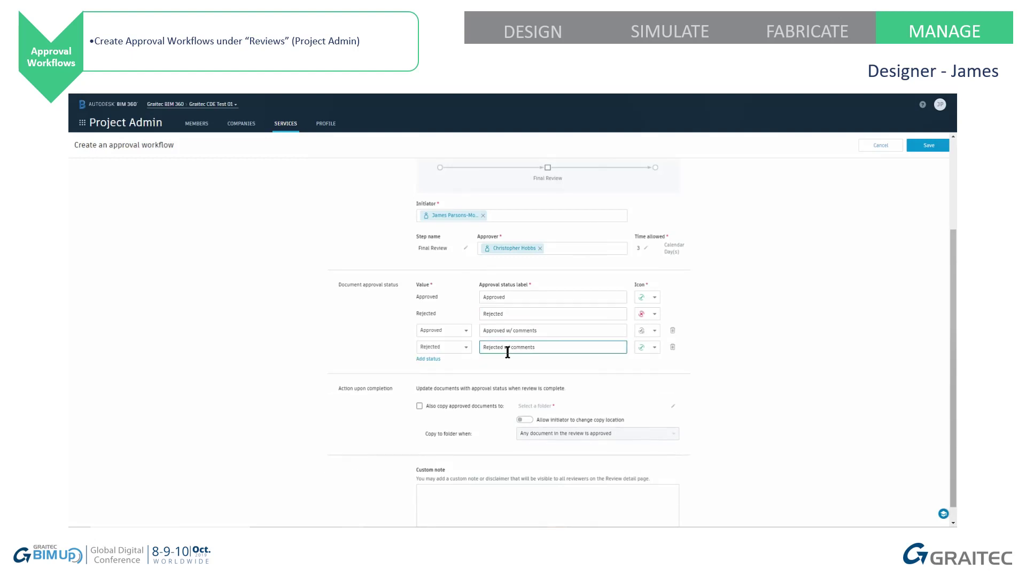
pyautogui.click(655, 348)
pyautogui.scroll(-1, 575, 345)
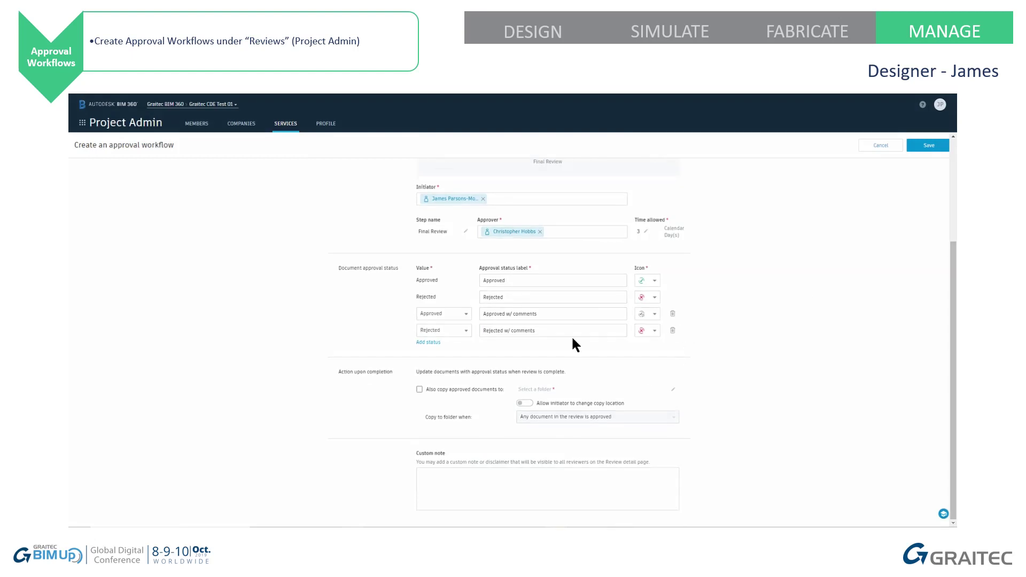
# - Copy approved documents to Plans/01 W.I.P Gateway/01 Architect and save the workflow
pyautogui.click(419, 391)
pyautogui.click(559, 392)
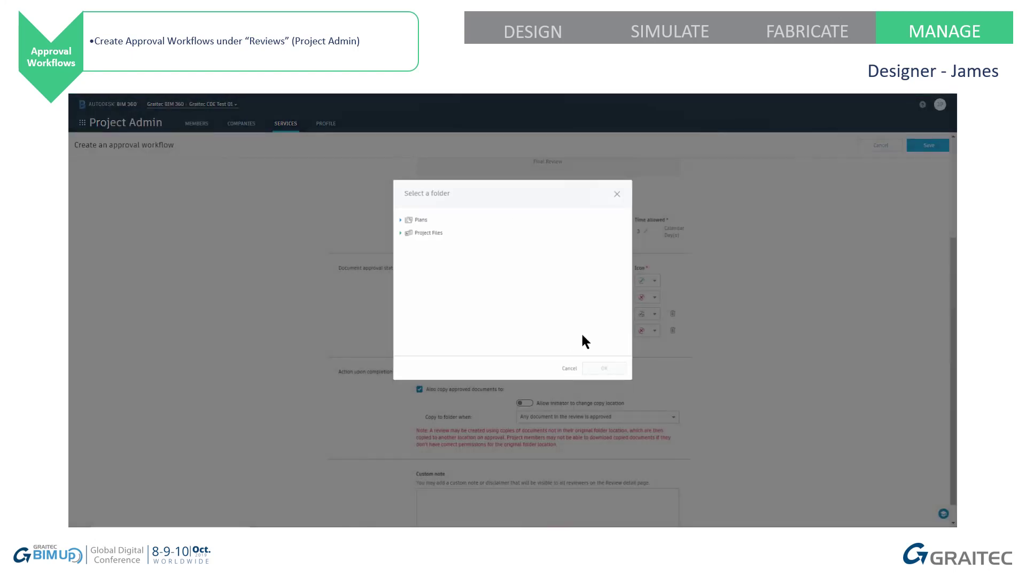
pyautogui.click(401, 220)
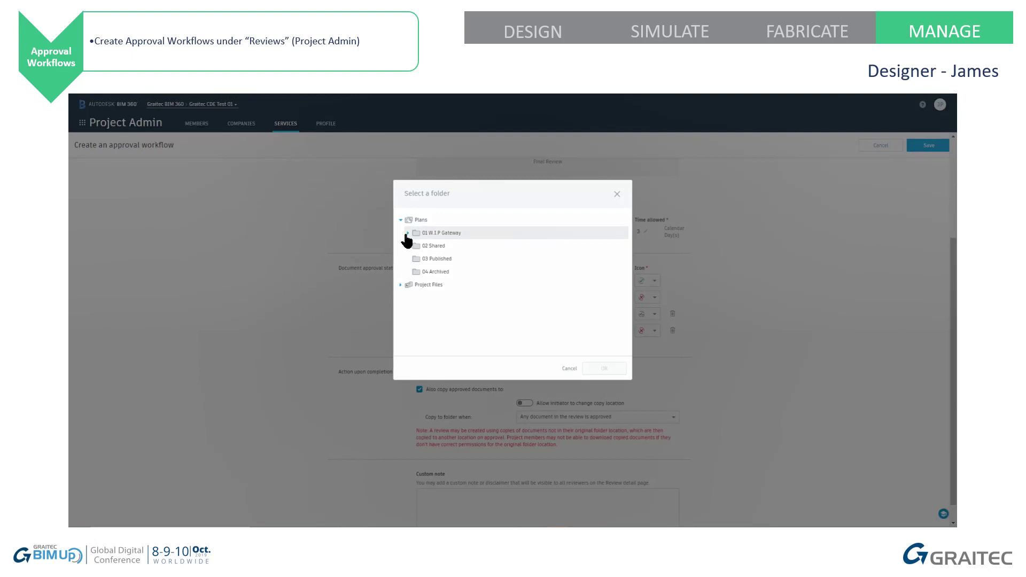
pyautogui.click(408, 233)
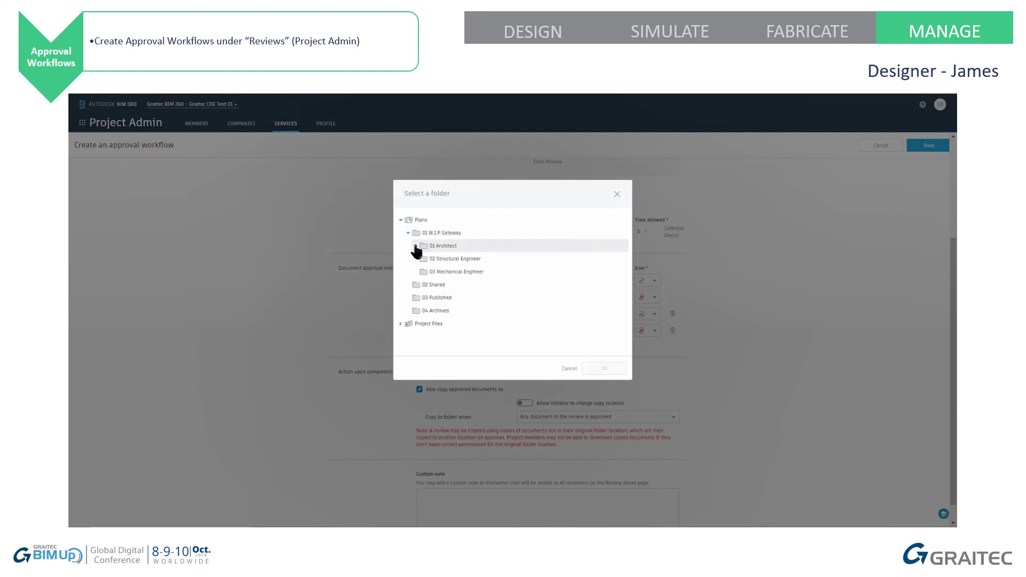
pyautogui.click(416, 246)
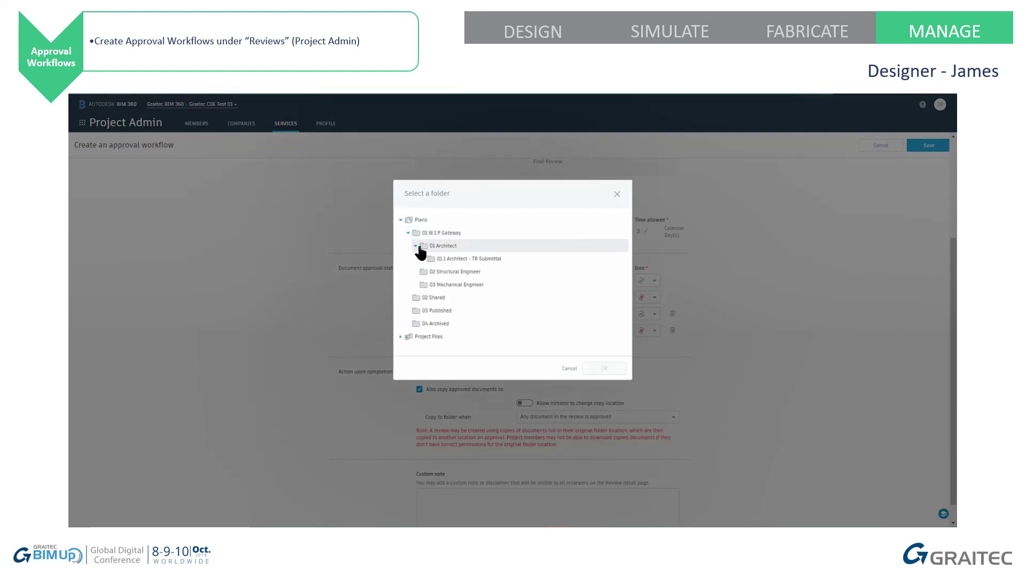
pyautogui.click(451, 246)
pyautogui.click(603, 369)
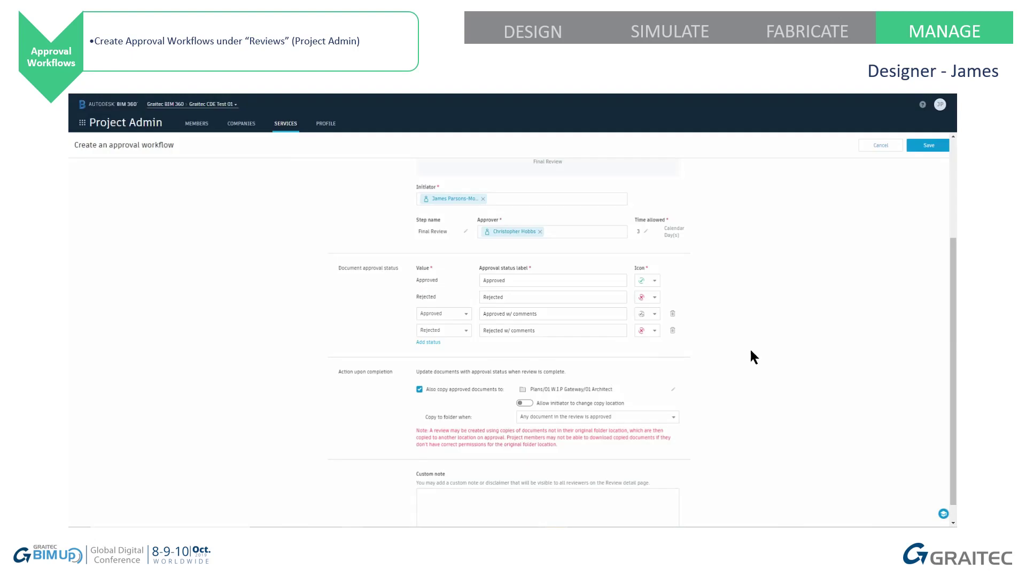
pyautogui.scroll(-1, 751, 351)
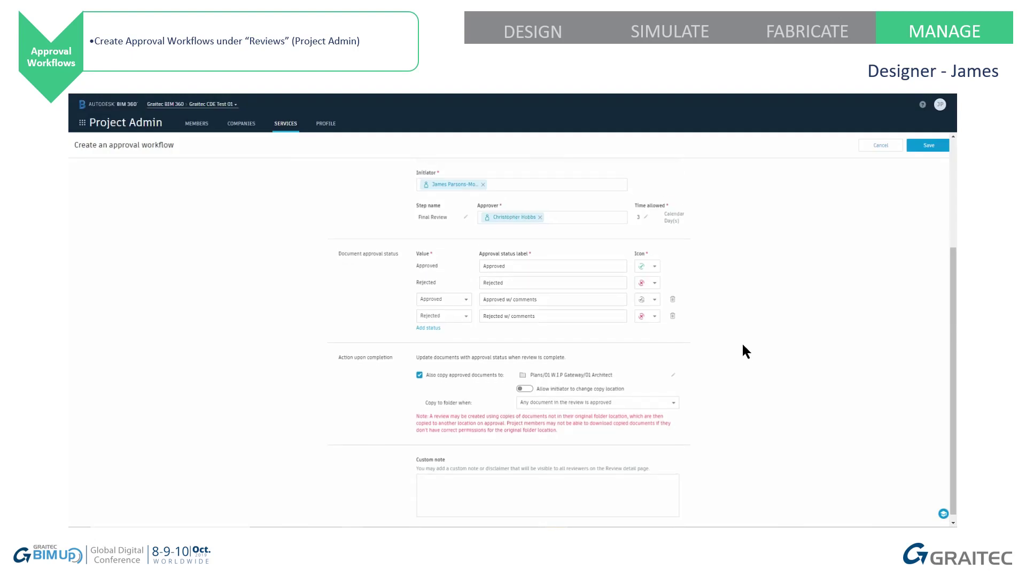
pyautogui.click(926, 144)
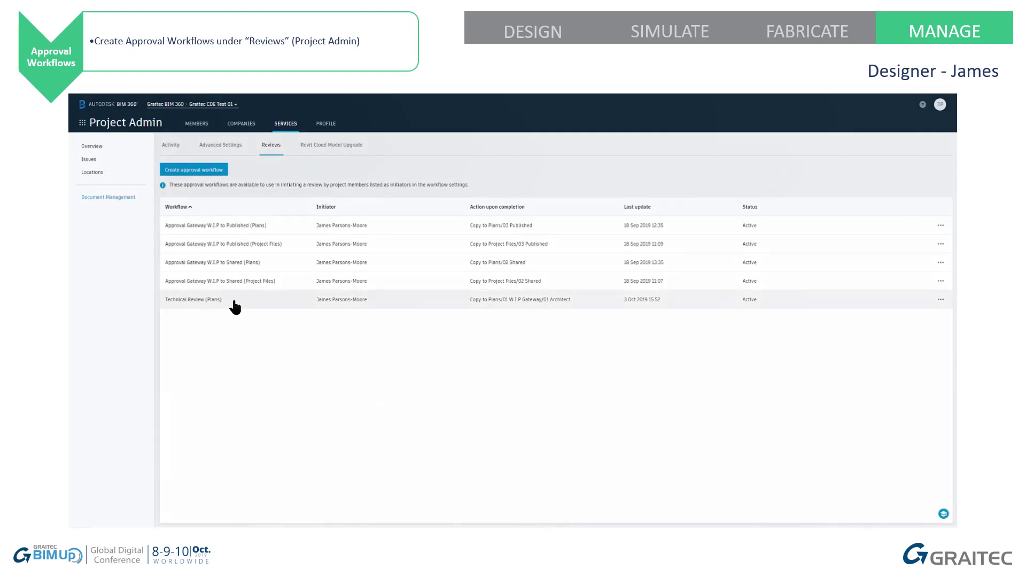
# - Duplicate the Technical Review (Plans) workflow and rename it for Project Files
pyautogui.click(940, 300)
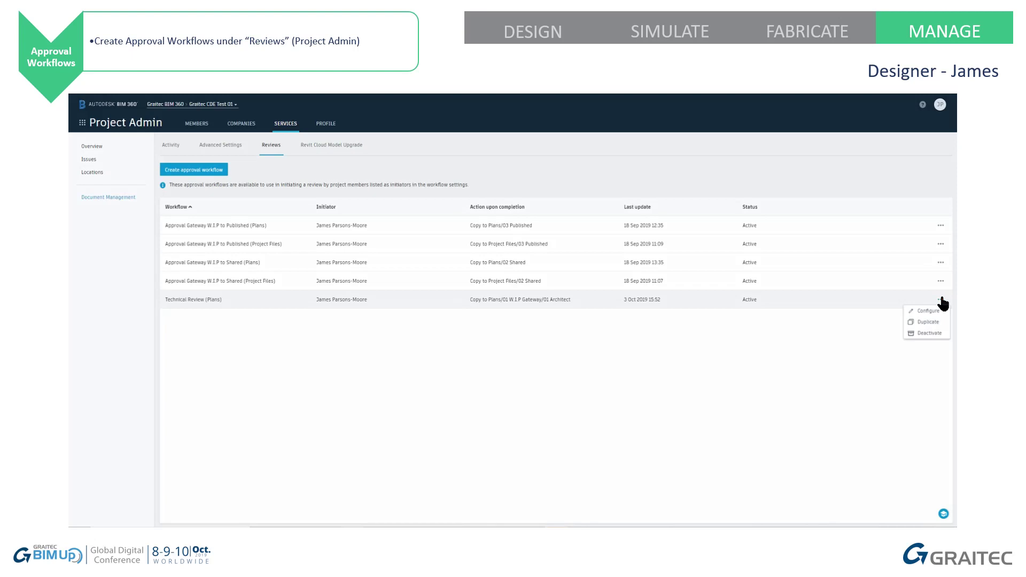
pyautogui.click(929, 323)
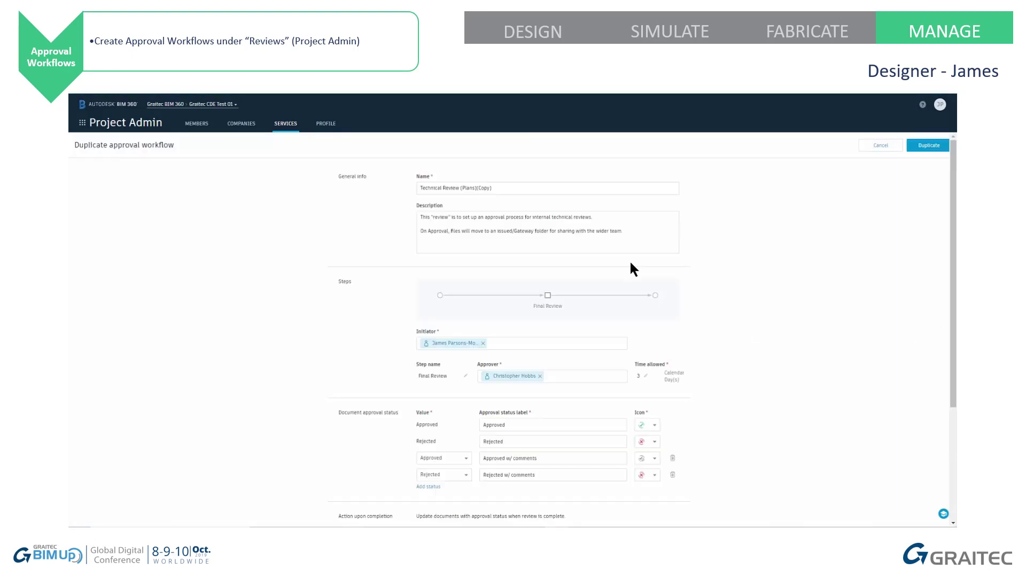
pyautogui.moveTo(462, 188); pyautogui.dragTo(527, 189)
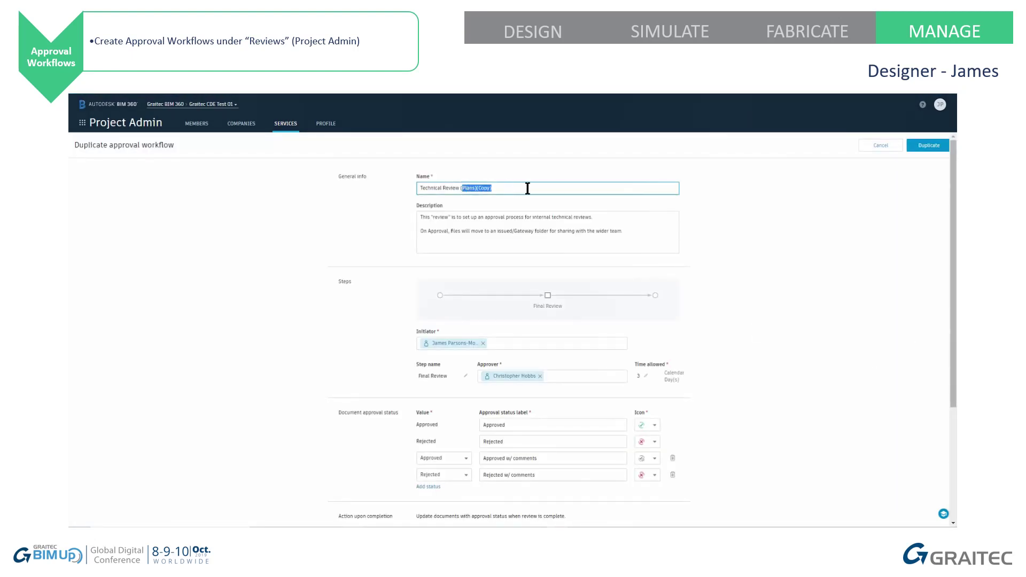
pyautogui.write('Project File')
pyautogui.scroll(-3, 834, 325)
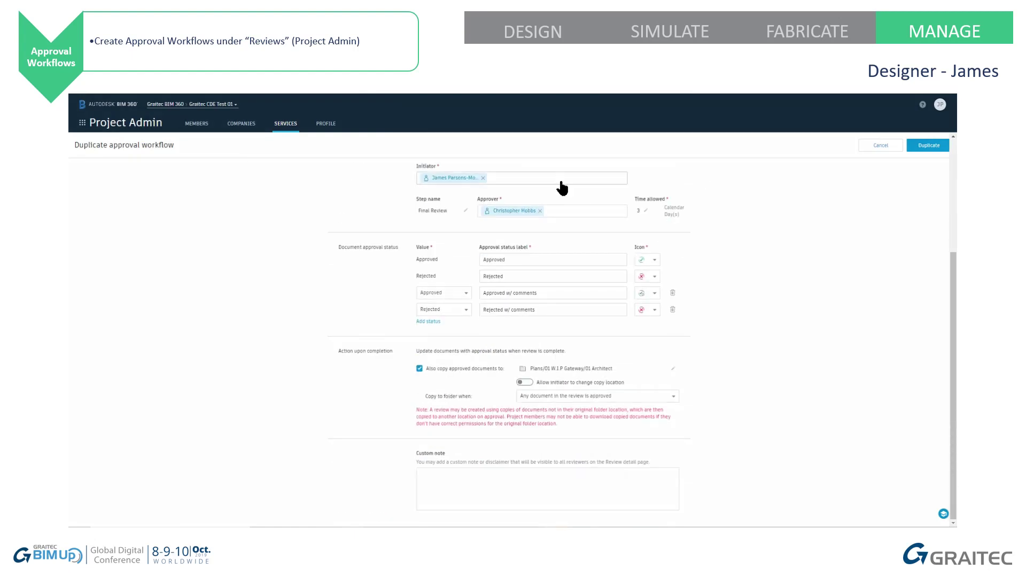
# - Send the duplicate's approved copies to Project Files/01 W.I.P Gateway/01 Architect and save it
pyautogui.click(624, 369)
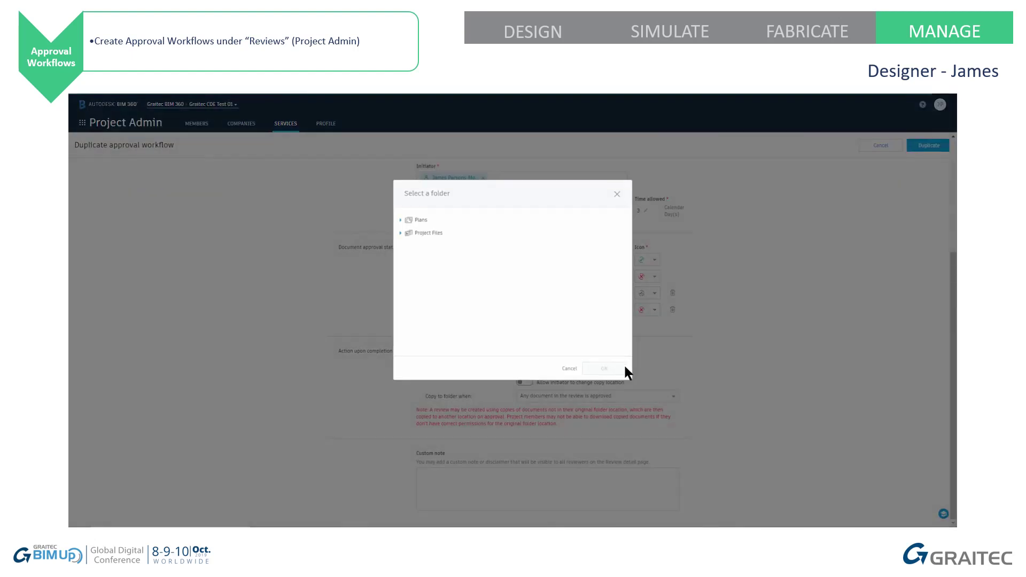
pyautogui.click(406, 235)
pyautogui.click(409, 246)
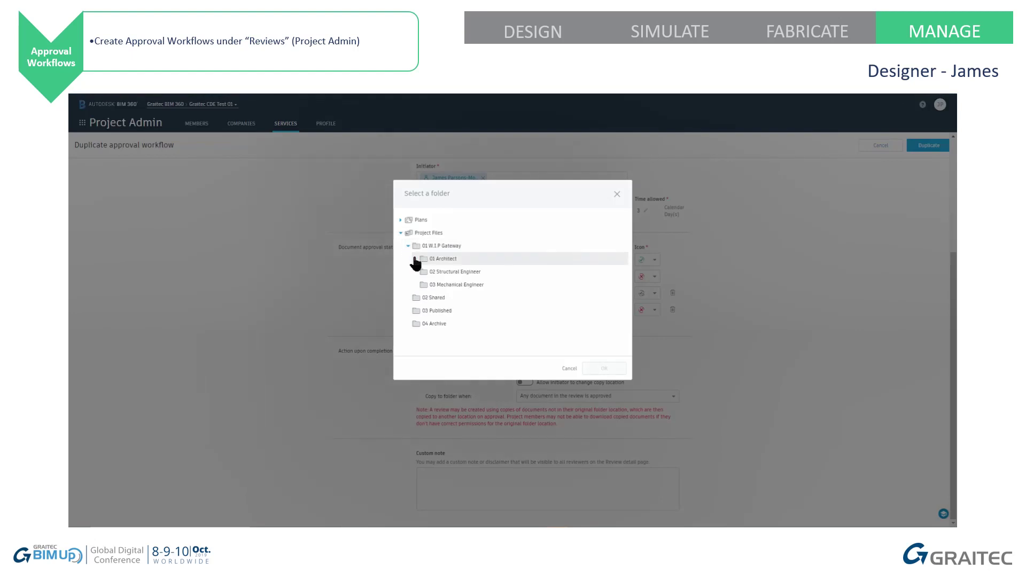
pyautogui.click(416, 259)
pyautogui.click(438, 259)
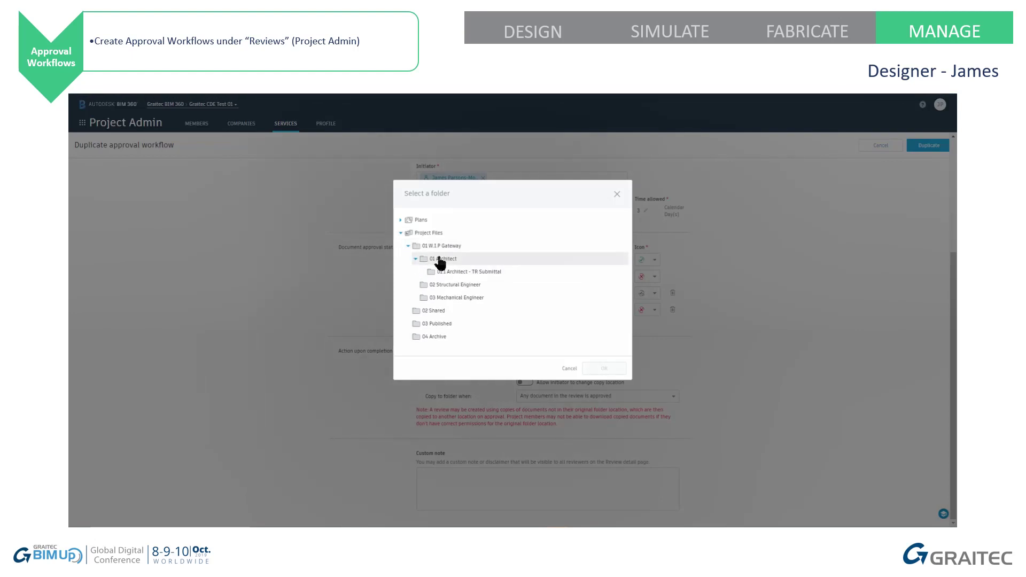
pyautogui.click(603, 367)
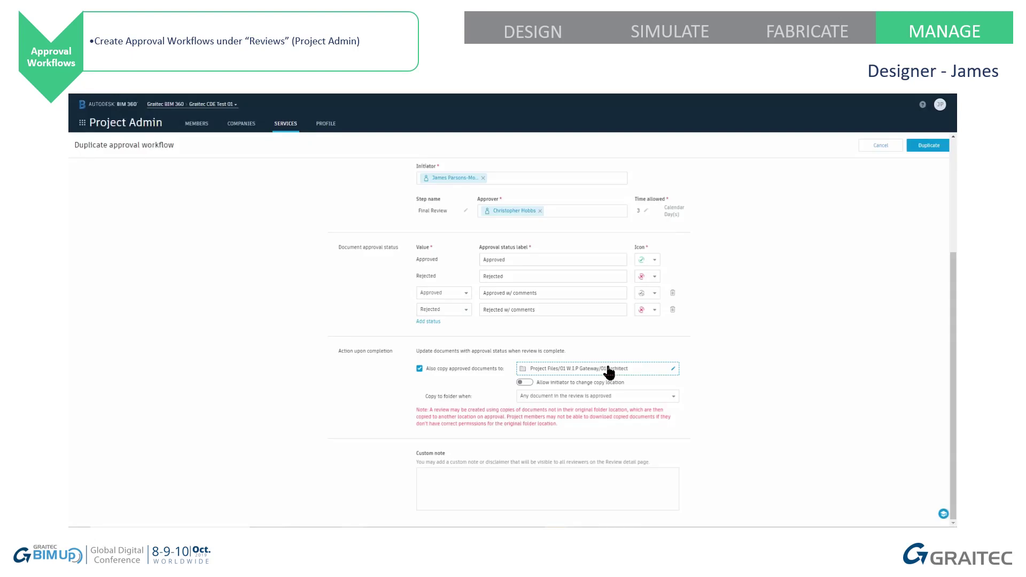
pyautogui.click(924, 148)
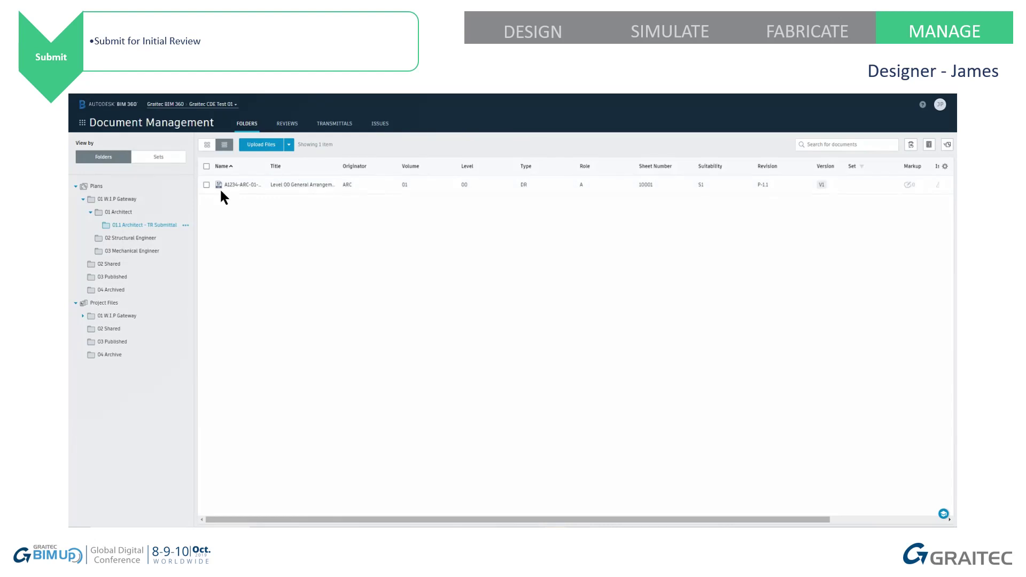
# - Submit the Level 00 drawing for review using the Technical Review (Plans) workflow
pyautogui.click(206, 185)
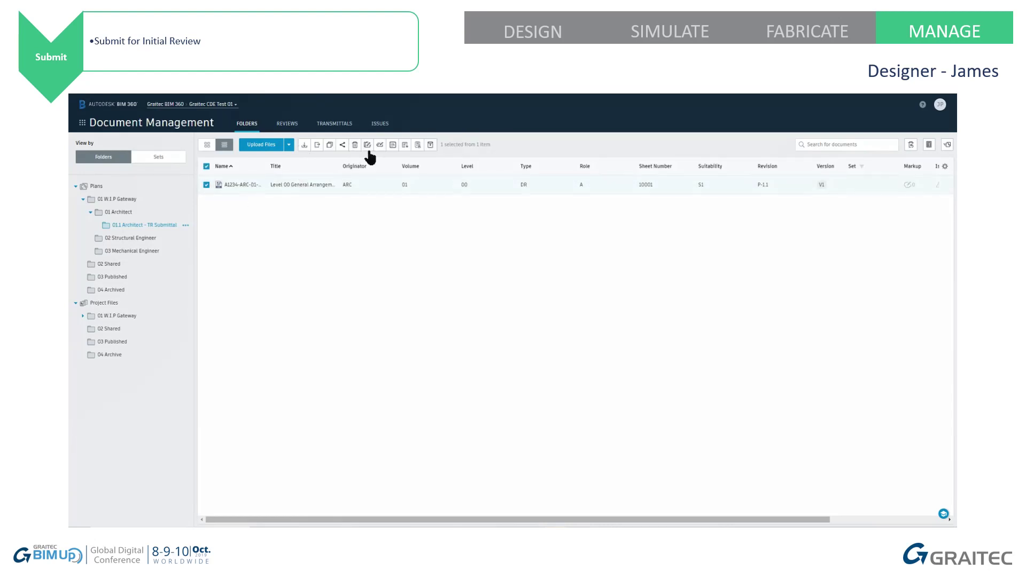
pyautogui.click(418, 145)
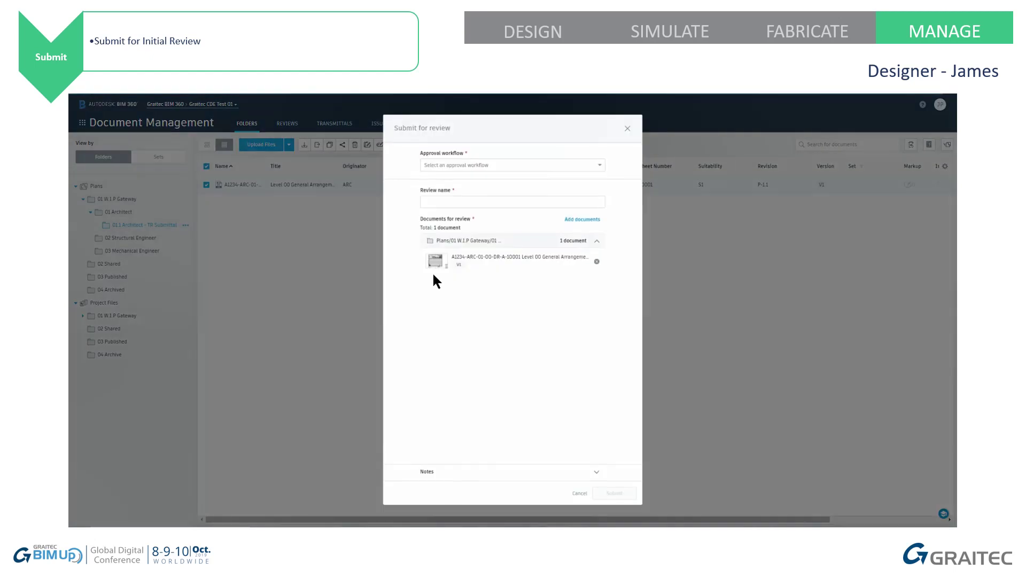
pyautogui.click(600, 169)
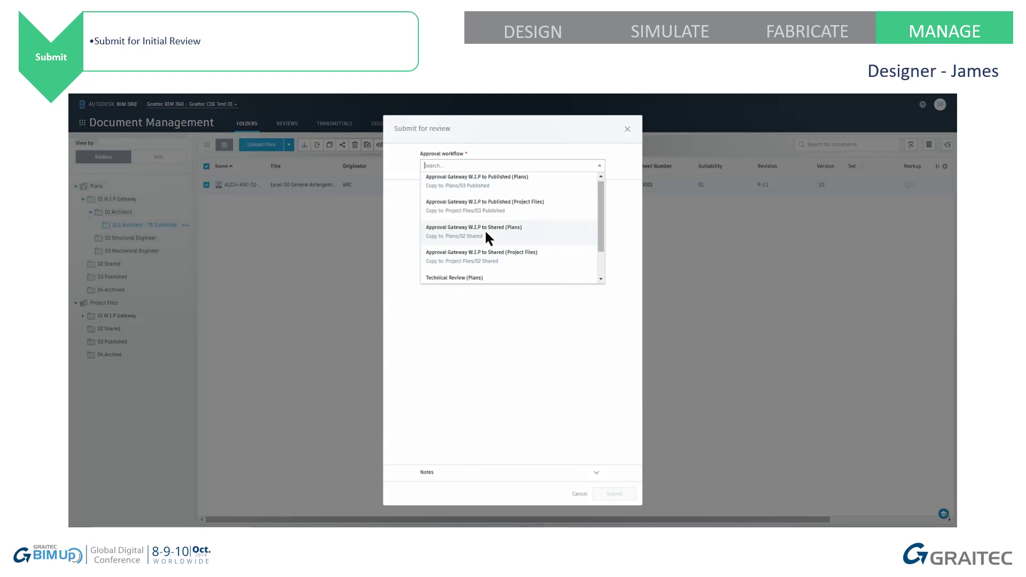
pyautogui.scroll(-2, 507, 232)
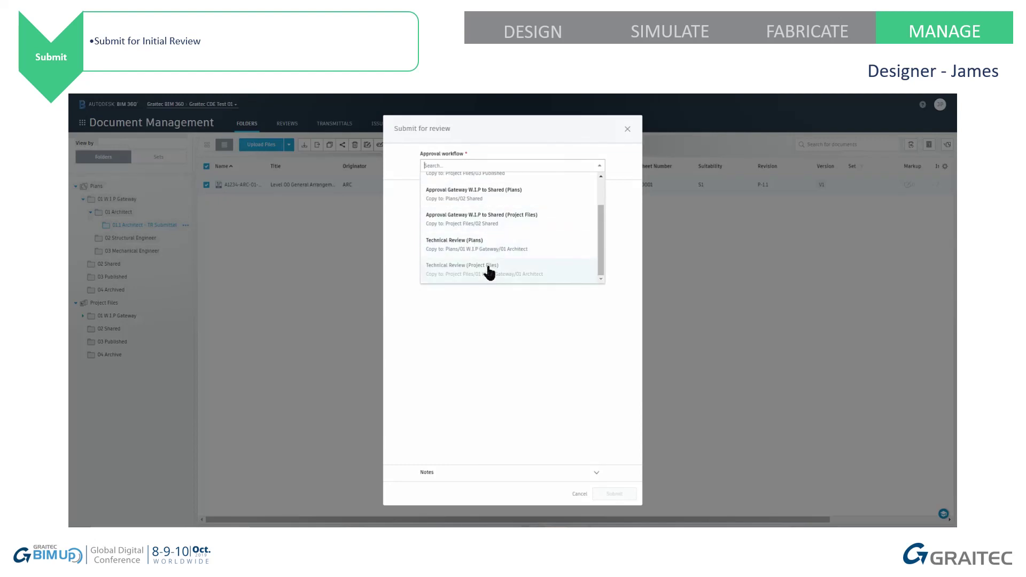
pyautogui.click(482, 245)
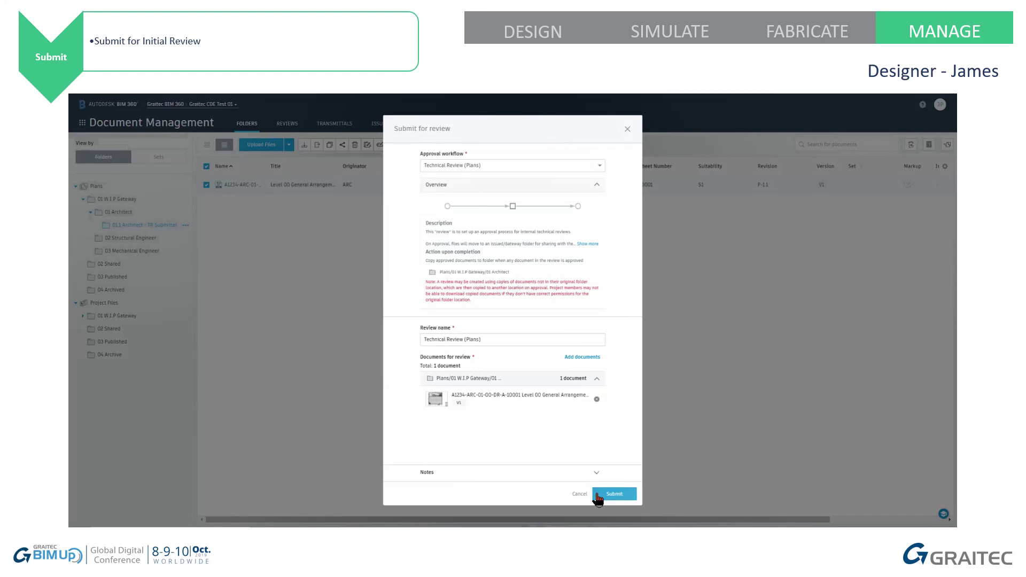
pyautogui.click(613, 493)
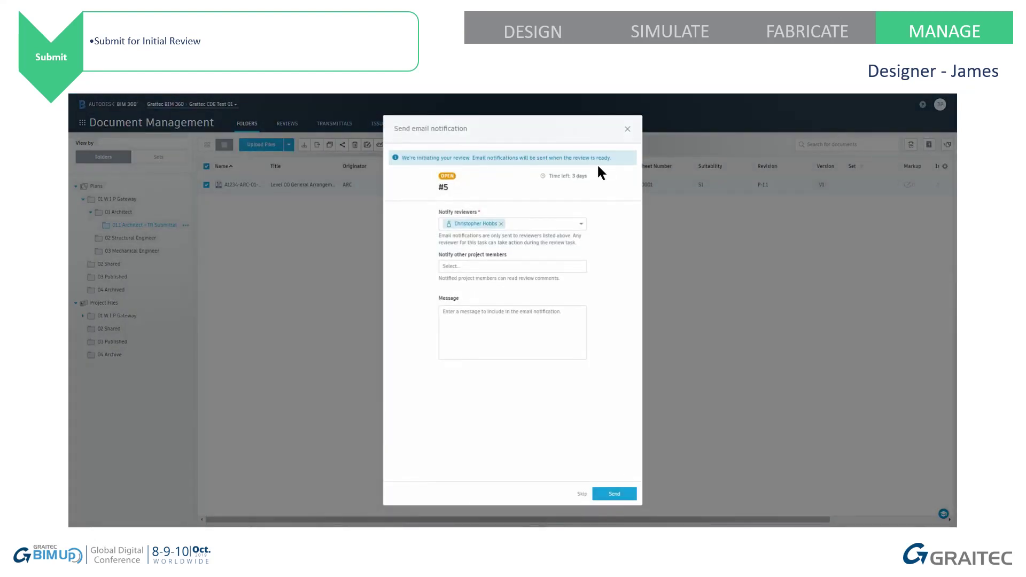
# - Send the email notification to the reviewer without adding other members
pyautogui.click(452, 267)
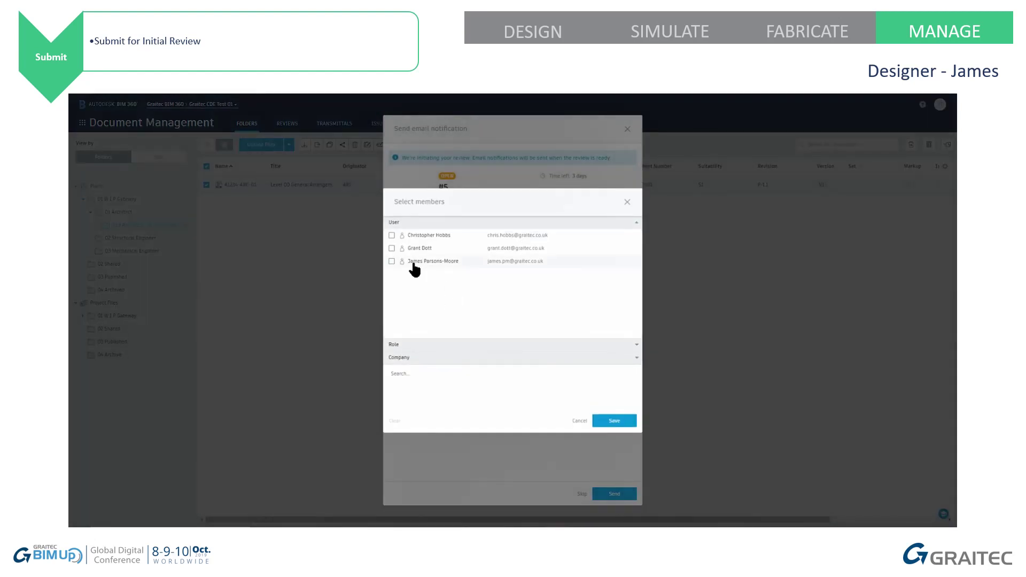
pyautogui.click(577, 420)
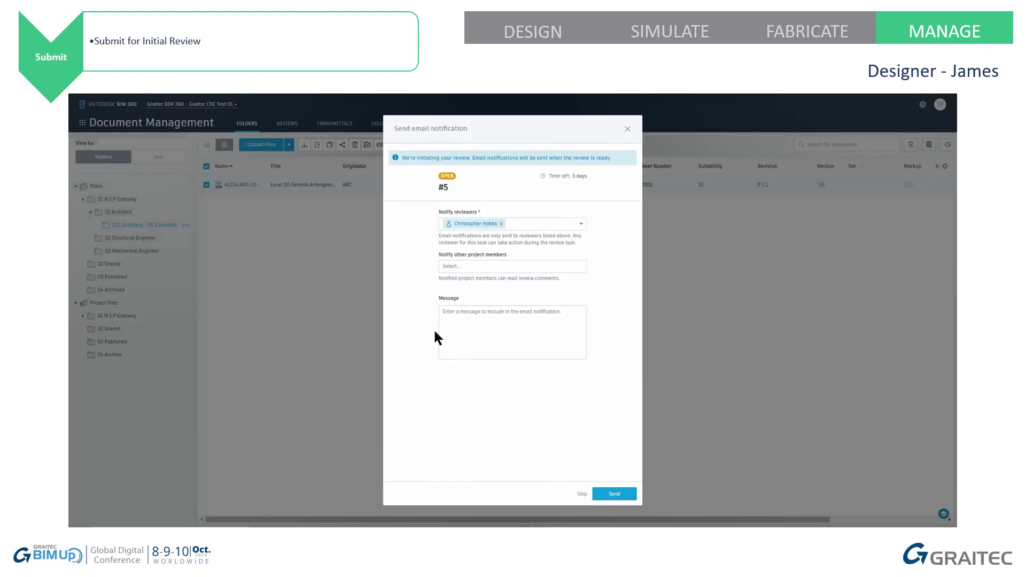
pyautogui.click(613, 493)
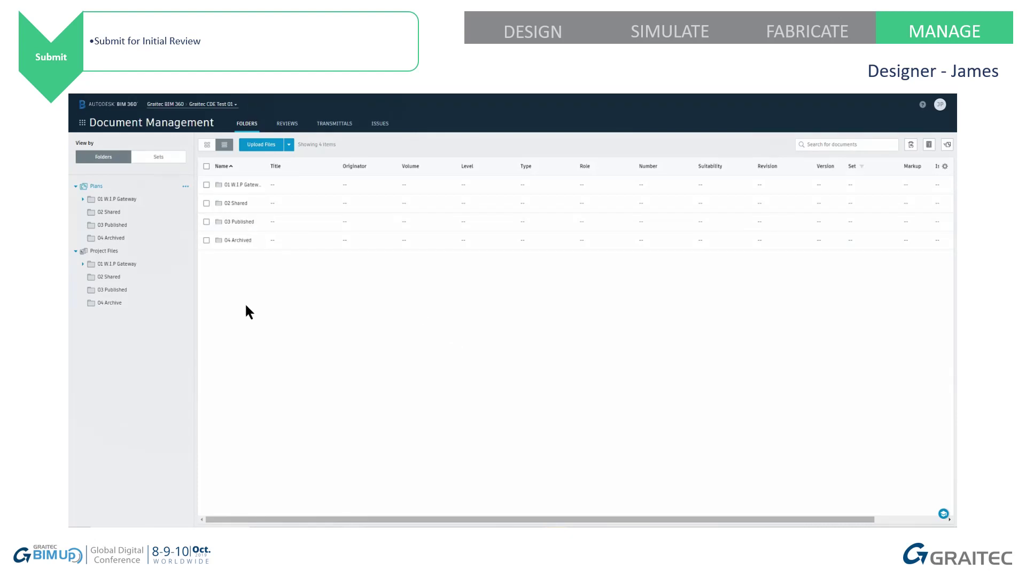
# - Show the Reviews list to see review #5, Technical Review (Plans)
pyautogui.click(288, 125)
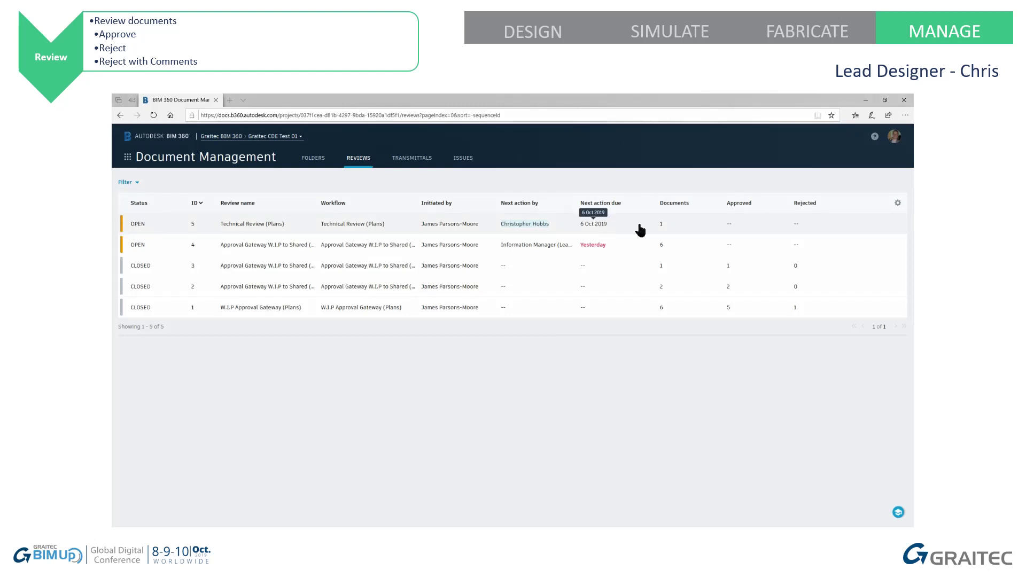
# - Start review #5's Final Review and open the A1234-ARC-01-00-DR-A-10001 drawing
pyautogui.click(129, 226)
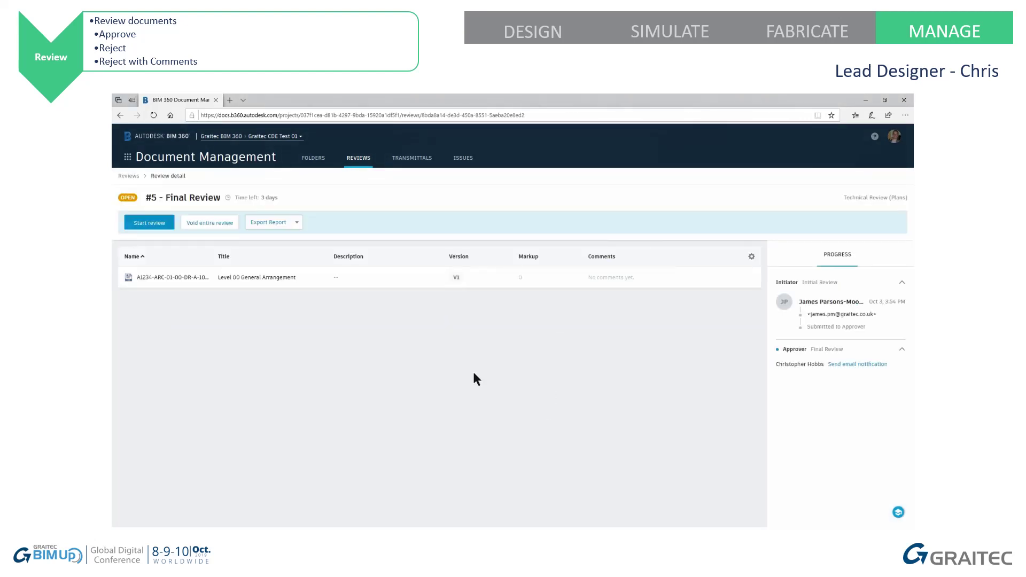
pyautogui.click(151, 223)
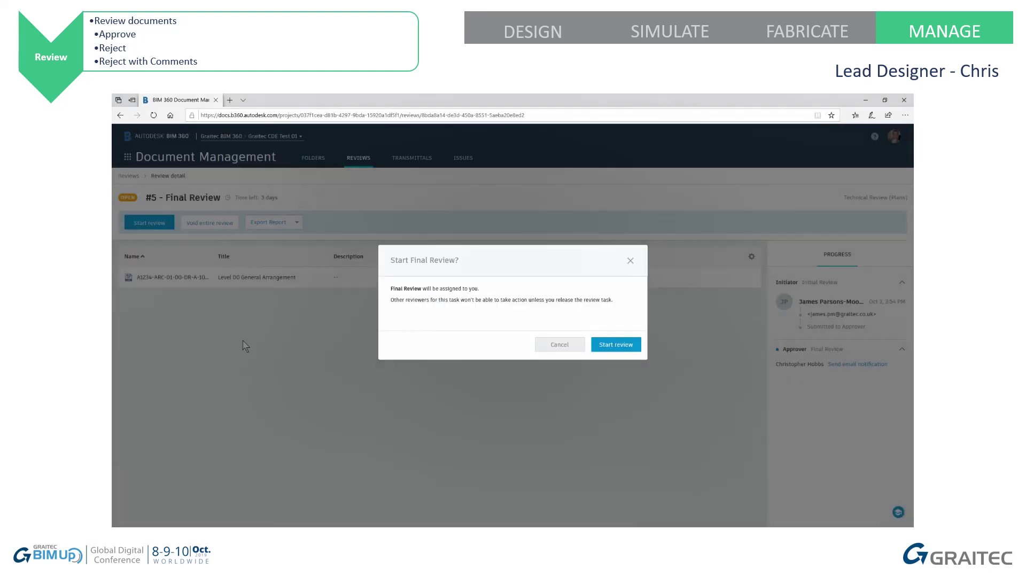
pyautogui.click(596, 349)
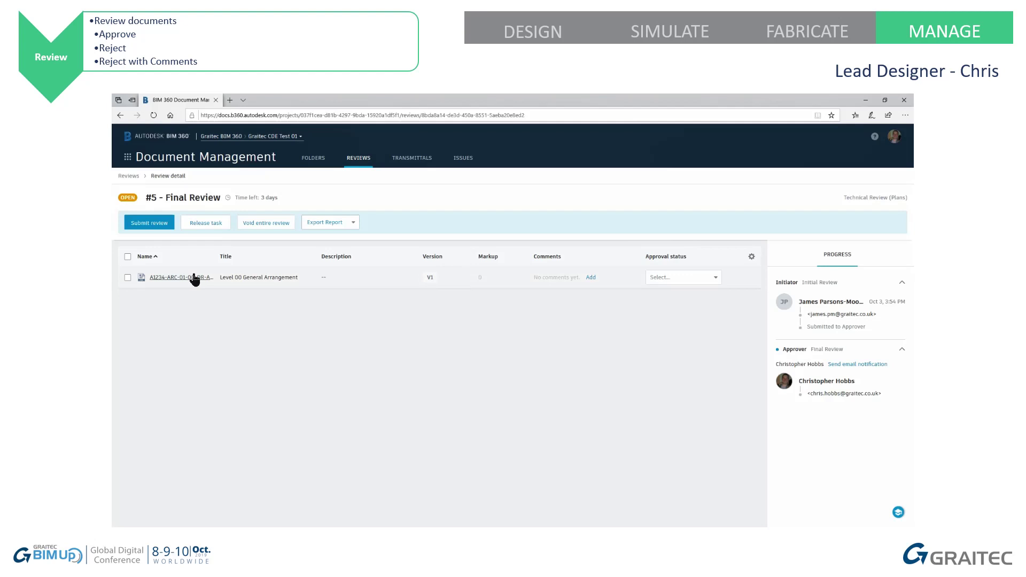
pyautogui.click(194, 277)
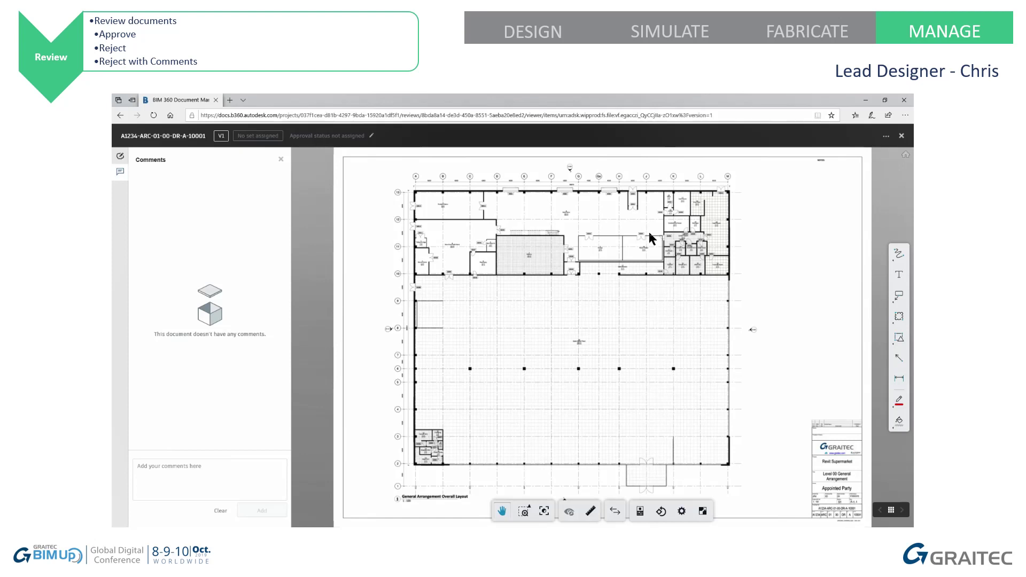
# - Draw a revision cloud markup around door GD24
pyautogui.scroll(5, 636, 222)
pyautogui.scroll(5, 554, 313)
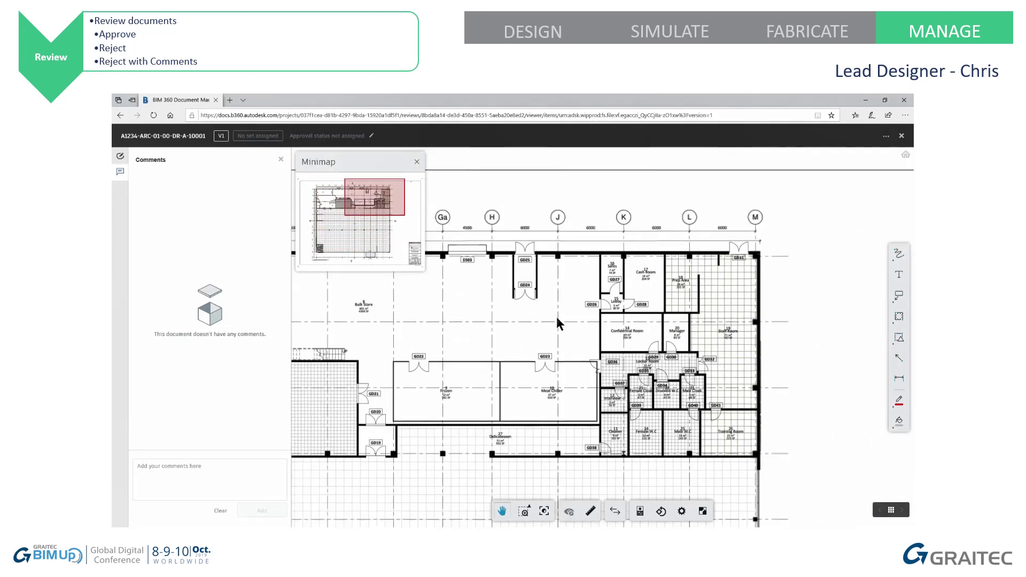
pyautogui.moveTo(589, 299); pyautogui.dragTo(641, 297)
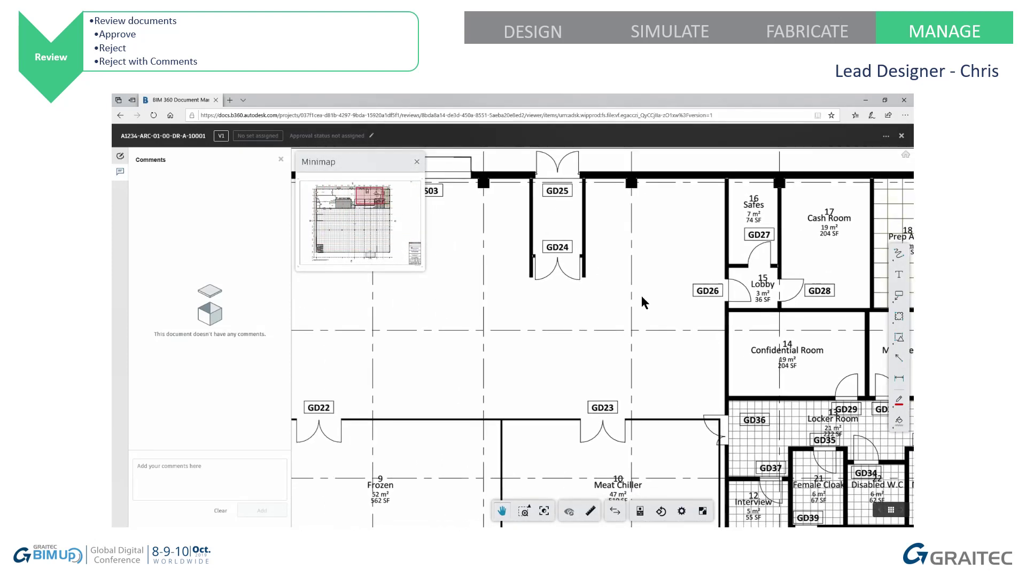
pyautogui.click(120, 157)
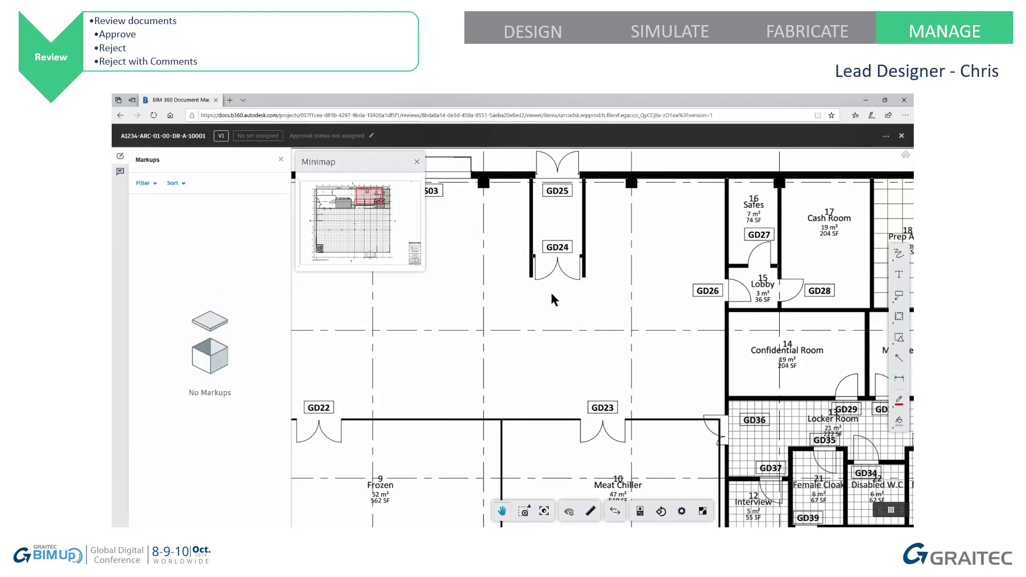
pyautogui.click(899, 315)
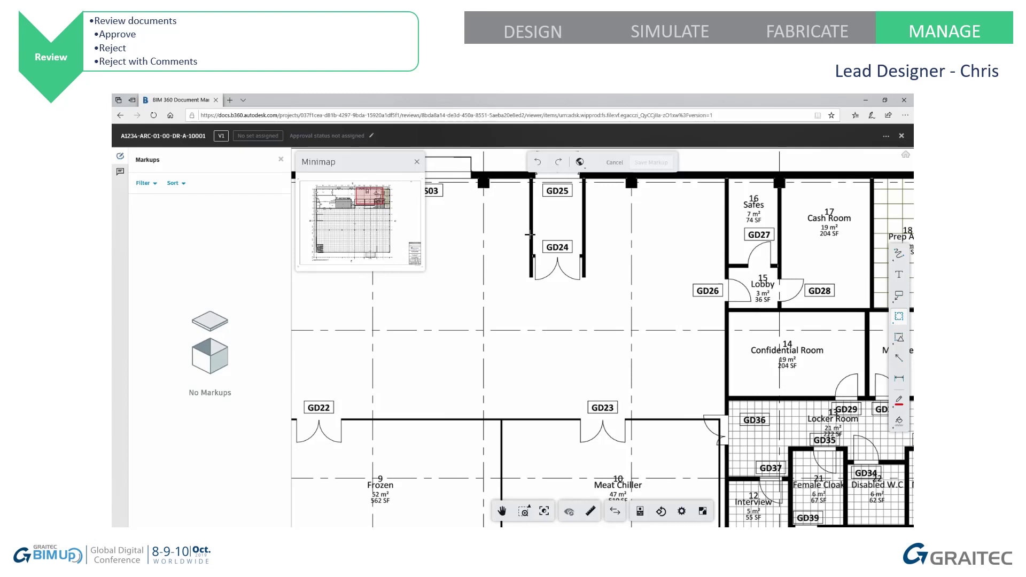
pyautogui.moveTo(514, 222); pyautogui.dragTo(608, 294)
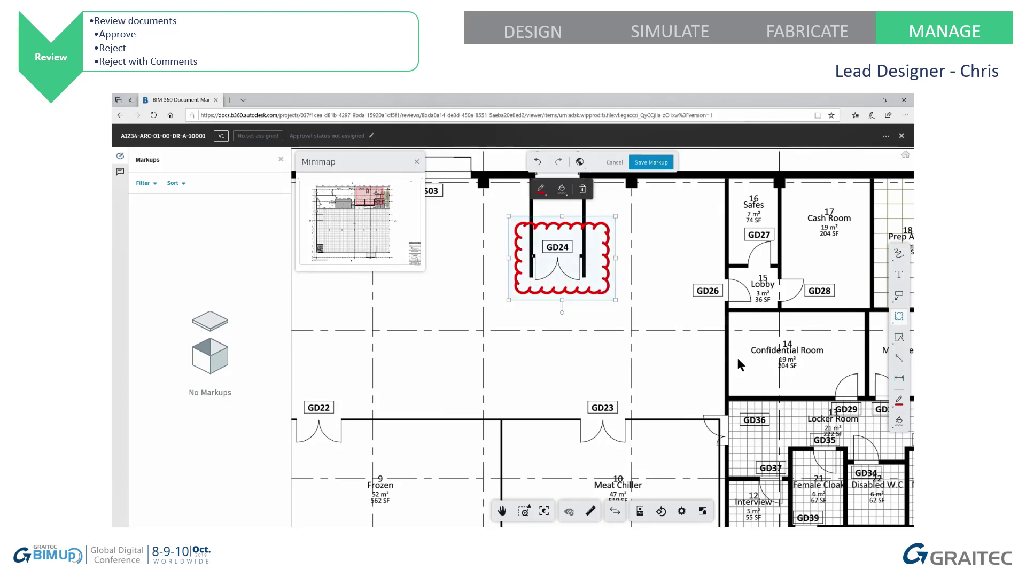
# - Add a small-text callout reading 'Fire door needs to open outwards' pointing at the cloud
pyautogui.click(899, 295)
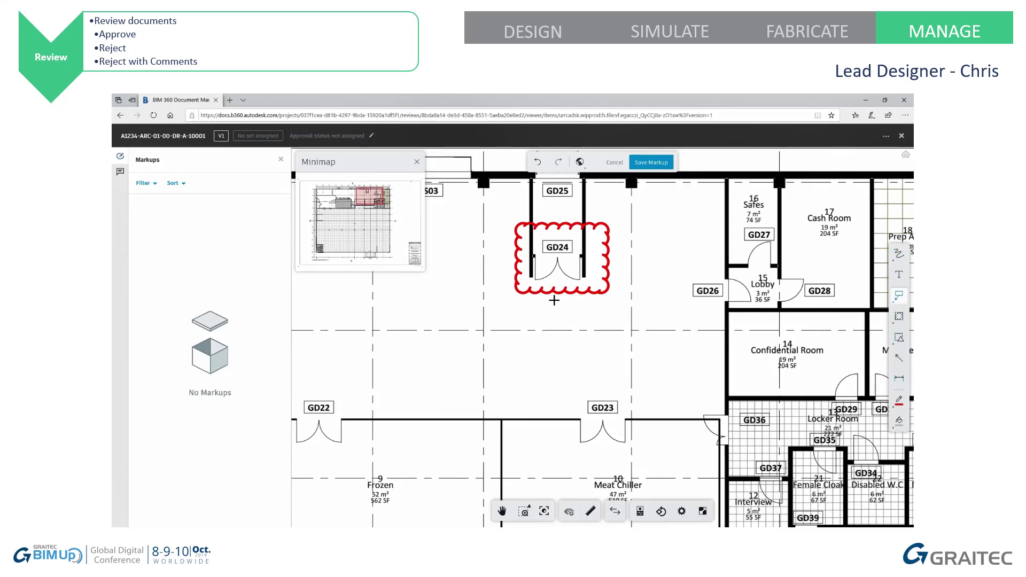
pyautogui.moveTo(554, 300); pyautogui.dragTo(494, 334)
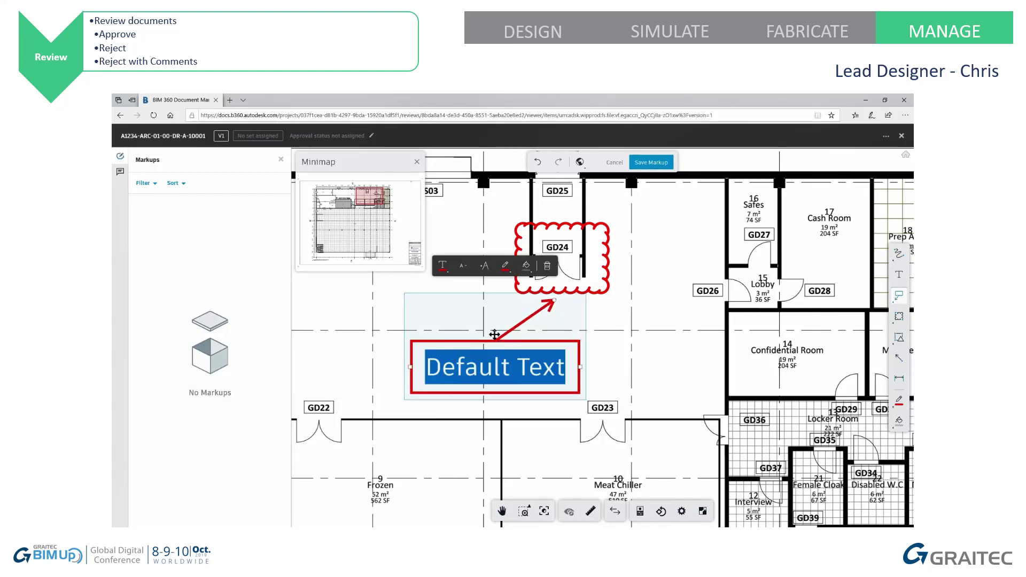
pyautogui.click(463, 267)
pyautogui.click(462, 267)
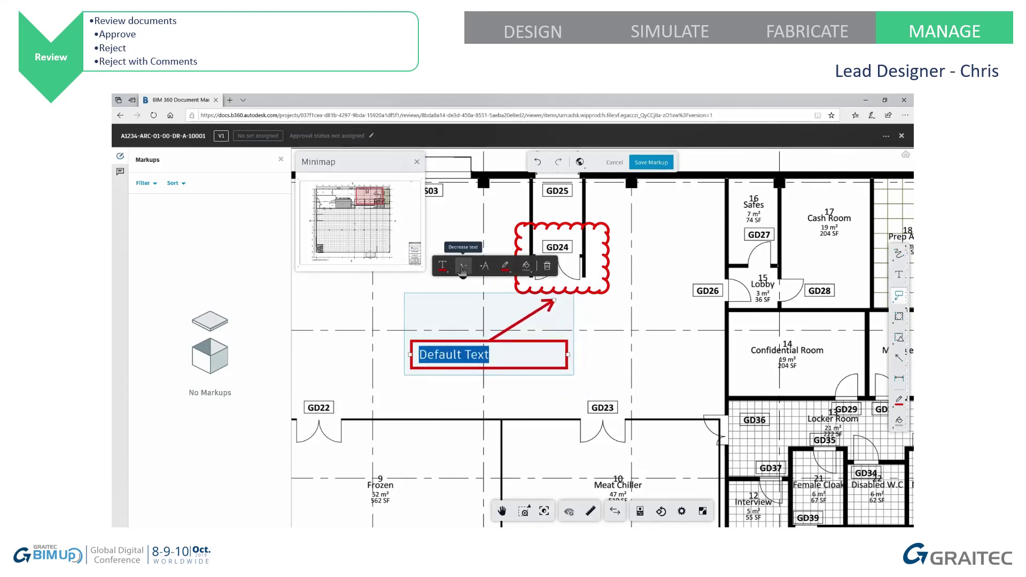
pyautogui.click(463, 267)
pyautogui.click(463, 267)
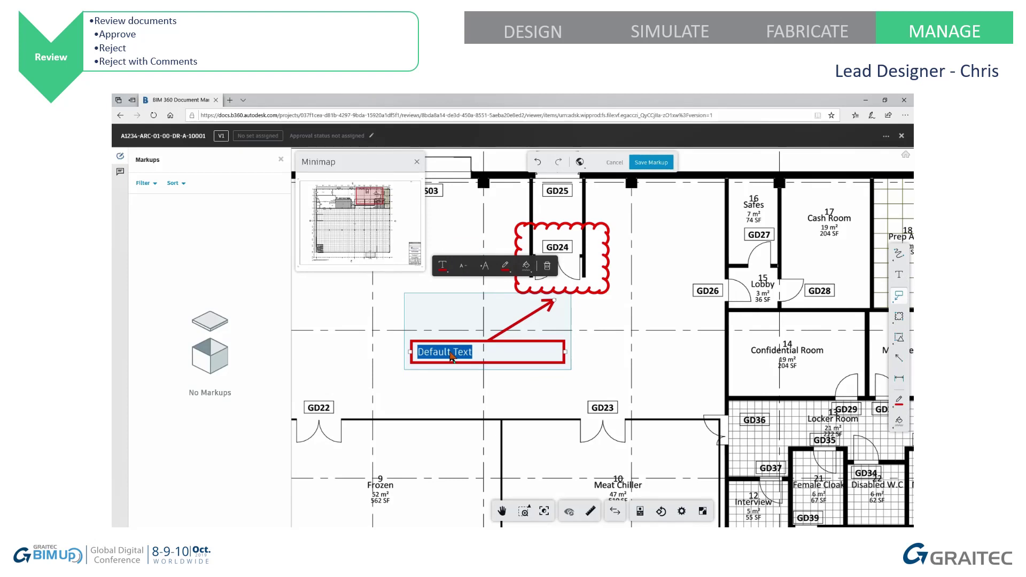
pyautogui.write('Fire ')
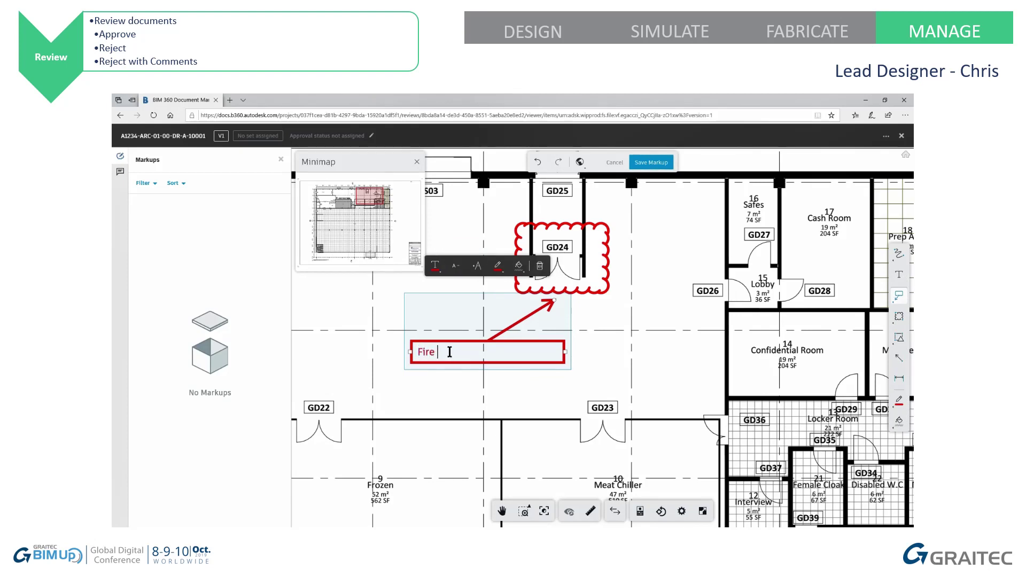
pyautogui.write('door needs to open ou')
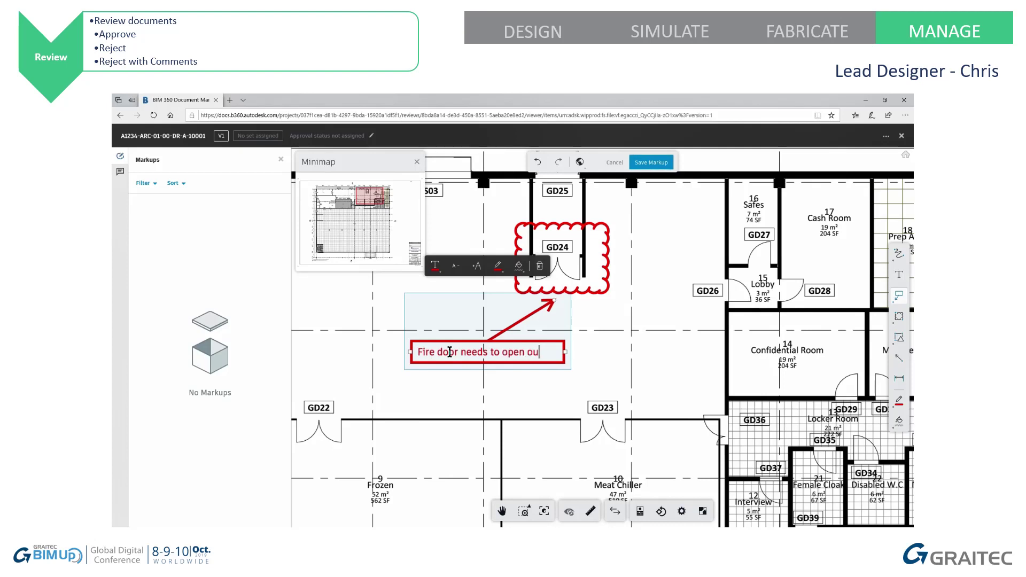
pyautogui.write('twards')
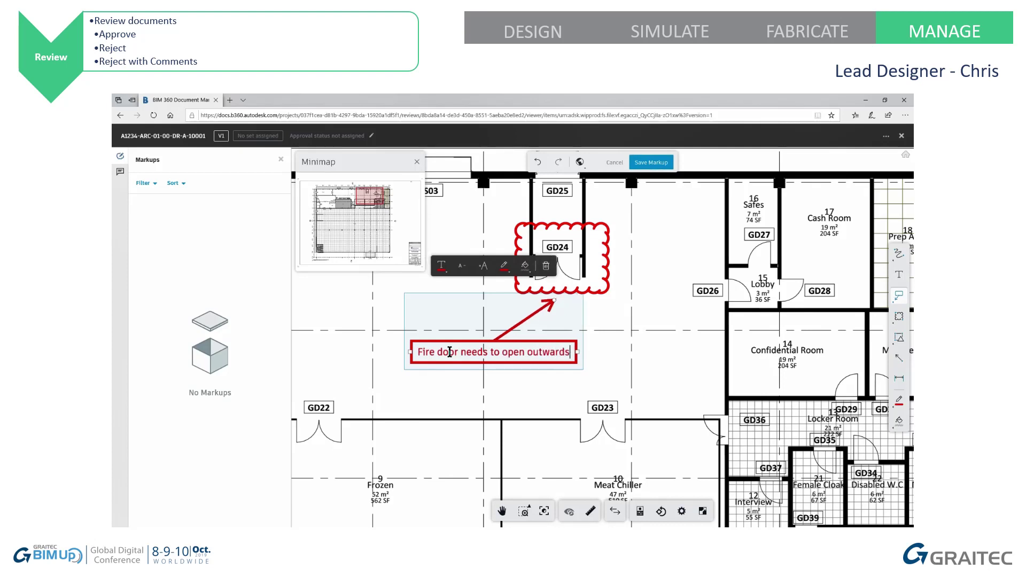
pyautogui.click(661, 368)
# - Draw a revision cloud around rooms 14 to 23 near the locker room
pyautogui.moveTo(662, 369)
pyautogui.mouseDown(button='middle')
pyautogui.moveTo(573, 361)
pyautogui.moveTo(387, 319)
pyautogui.mouseUp(button='middle')
pyautogui.moveTo(620, 324); pyautogui.dragTo(662, 268, button='middle')
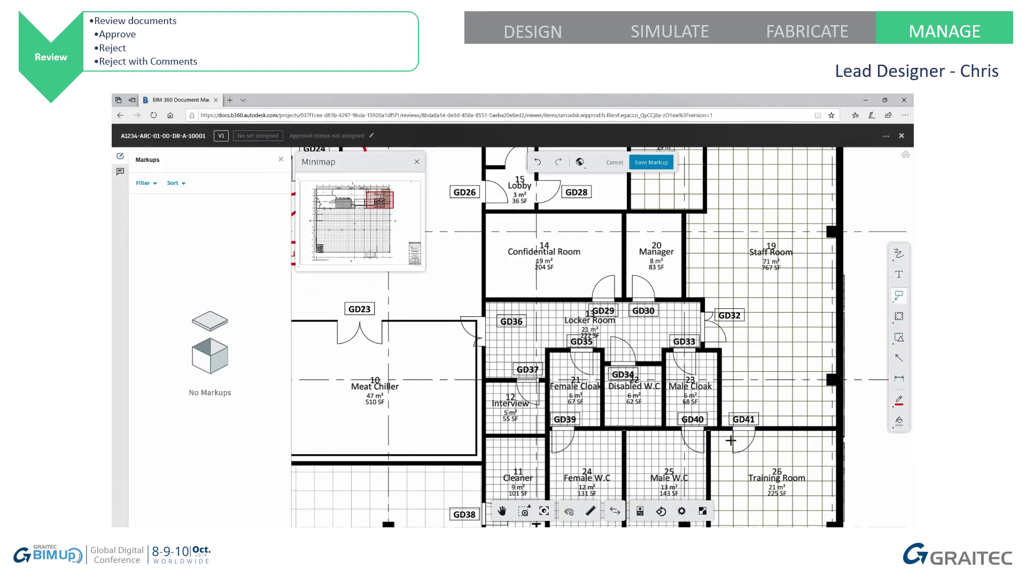
pyautogui.click(899, 315)
pyautogui.scroll(-3, 466, 239)
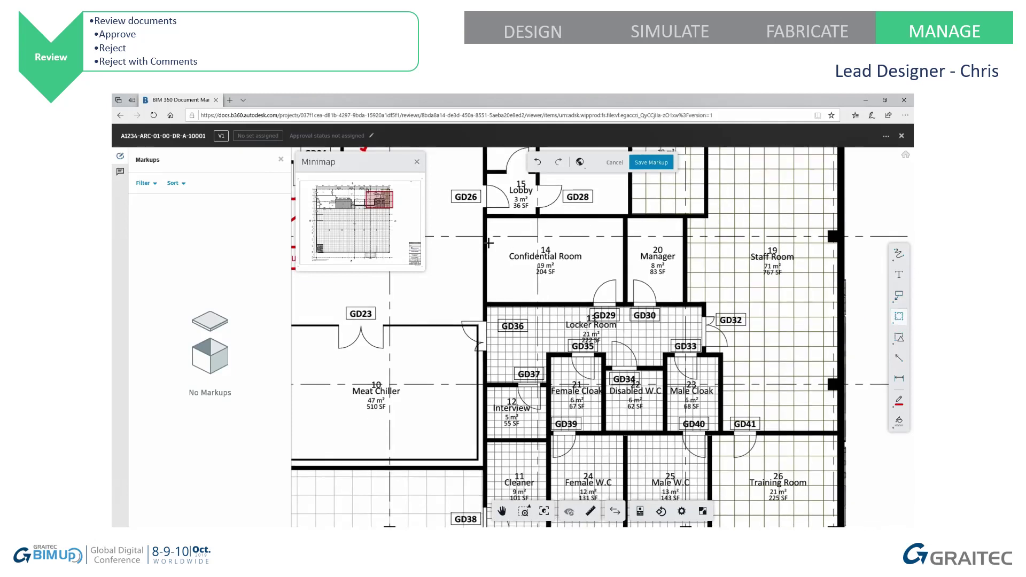
pyautogui.moveTo(465, 162); pyautogui.dragTo(725, 436)
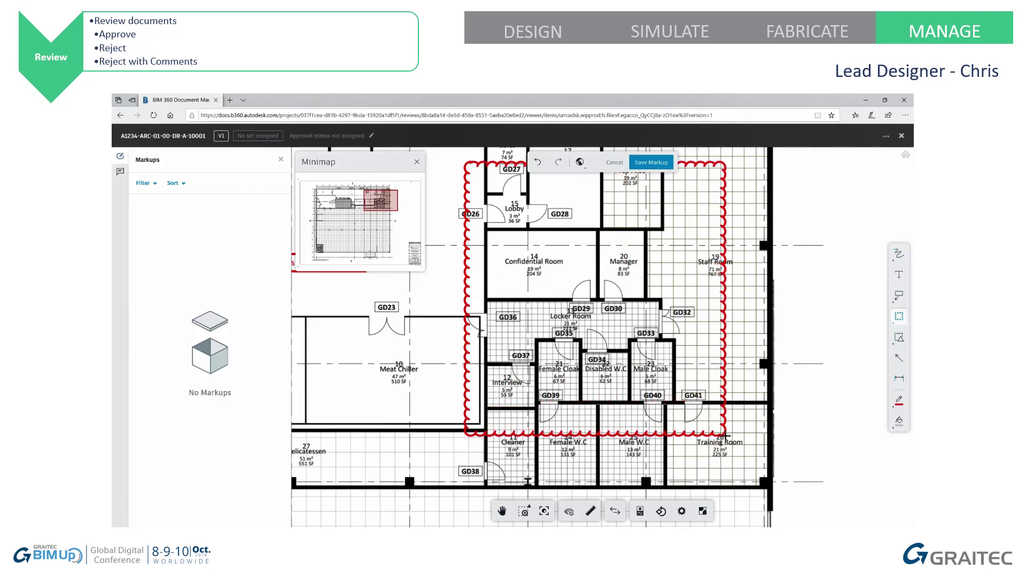
pyautogui.moveTo(724, 283); pyautogui.dragTo(639, 316, button='middle')
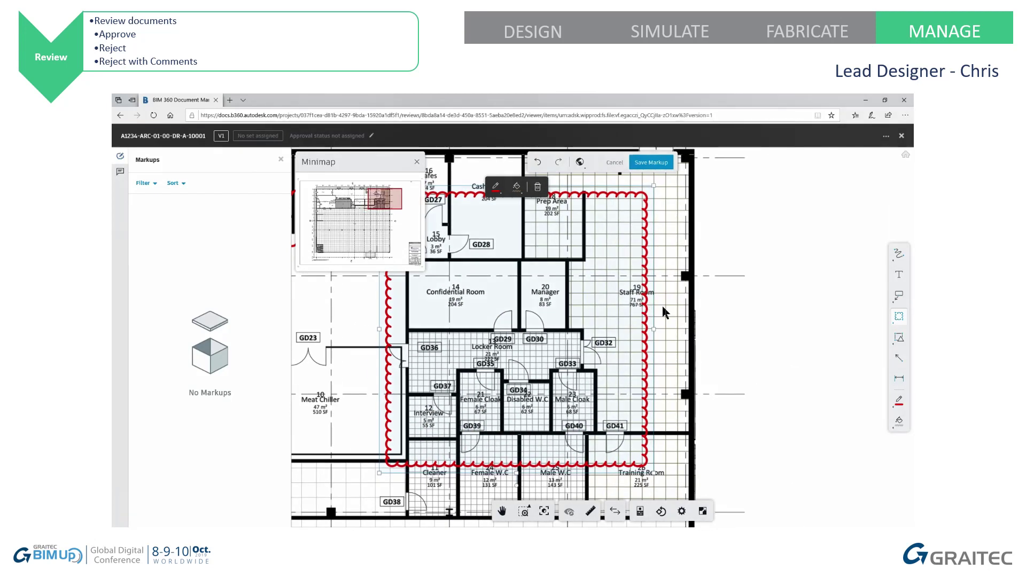
# - Place a text markup in the clouded rooms, then delete the unwanted Default Text box
pyautogui.click(898, 276)
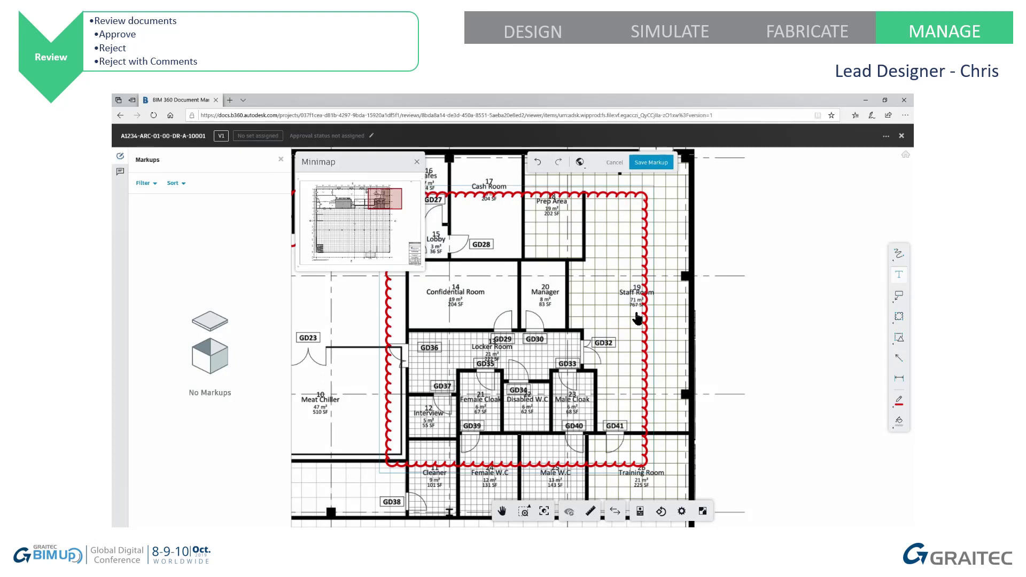
pyautogui.click(683, 329)
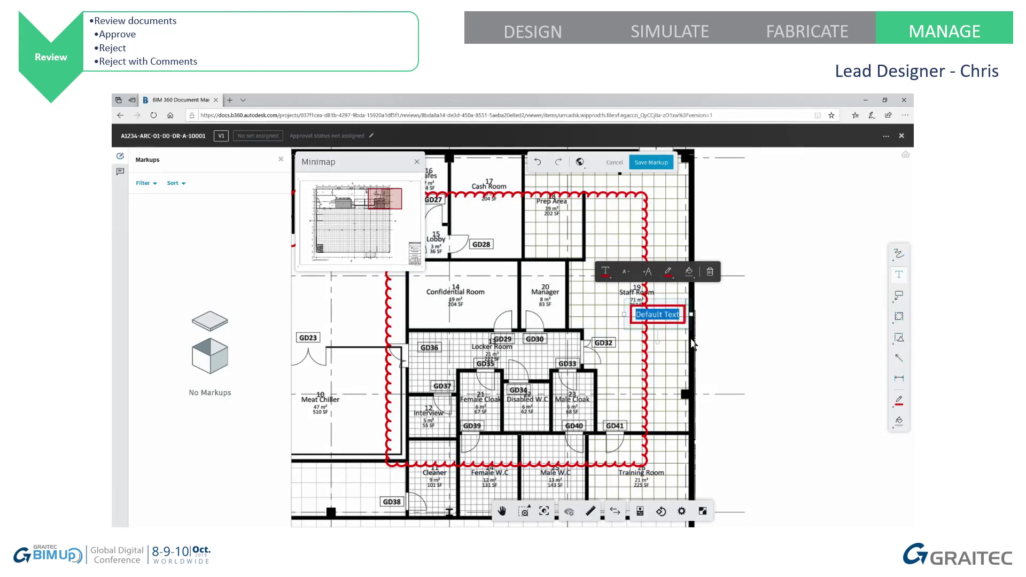
pyautogui.moveTo(676, 326); pyautogui.dragTo(701, 336)
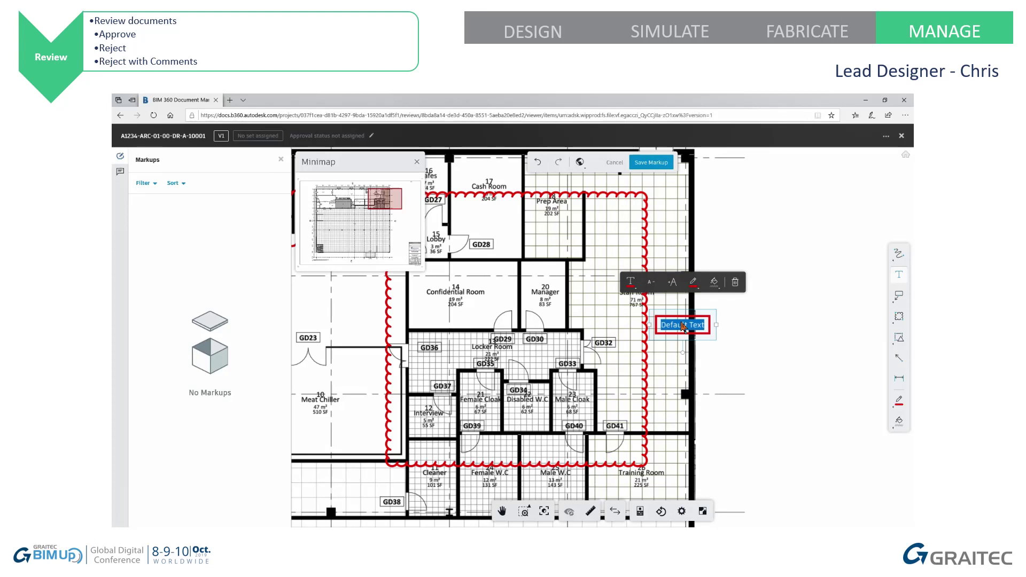
pyautogui.click(672, 332)
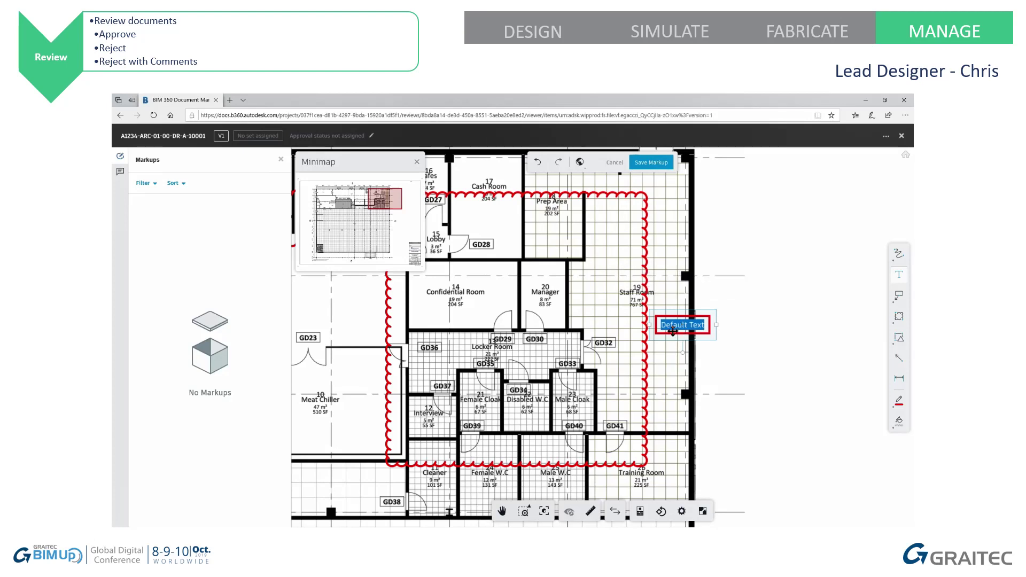
pyautogui.click(669, 325)
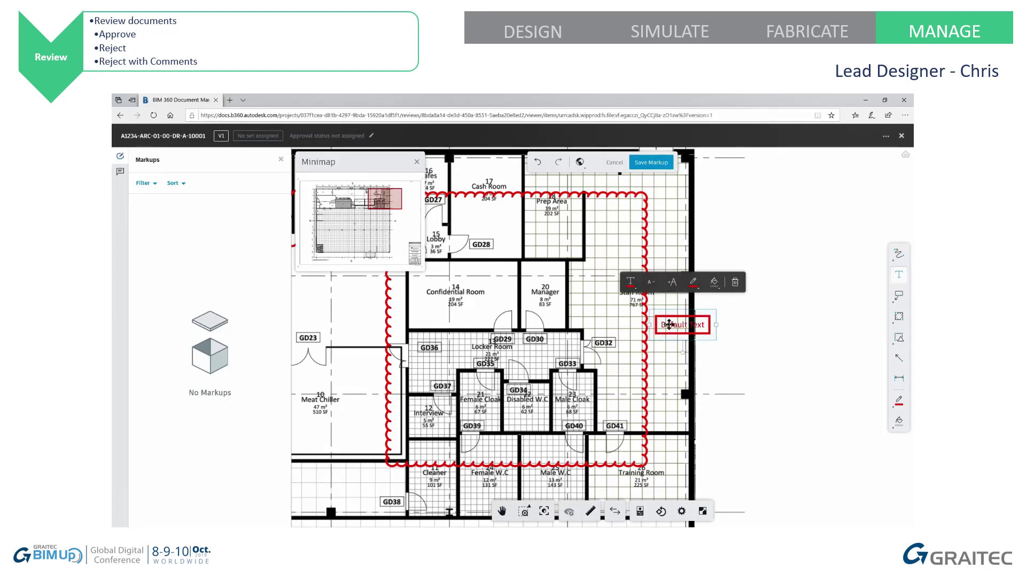
pyautogui.press('Delete')
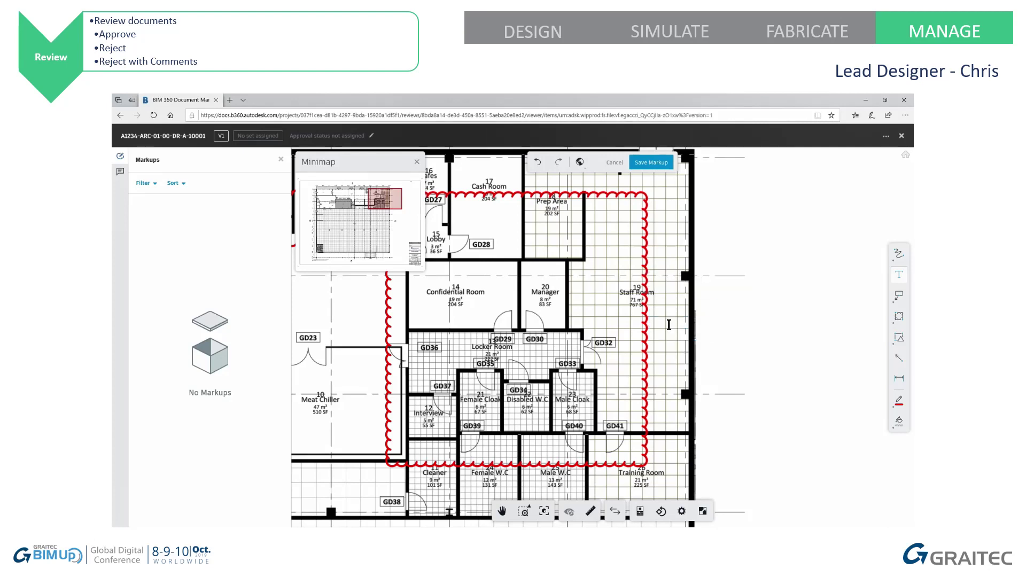
# - Add the note 'Doors to internal rooms require vision panels' beside the rooms and save the markup
pyautogui.click(678, 332)
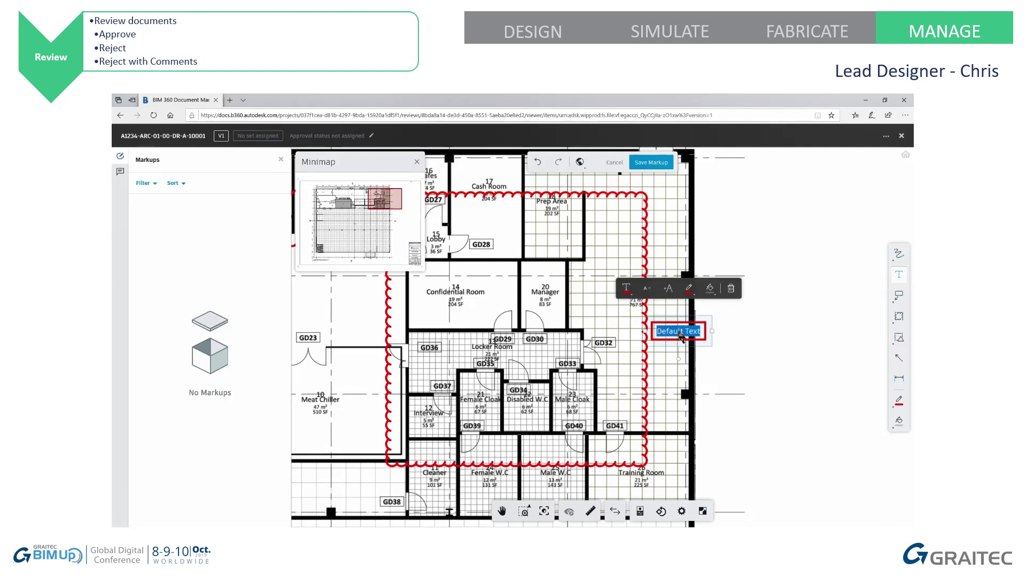
pyautogui.write('Doors to inter')
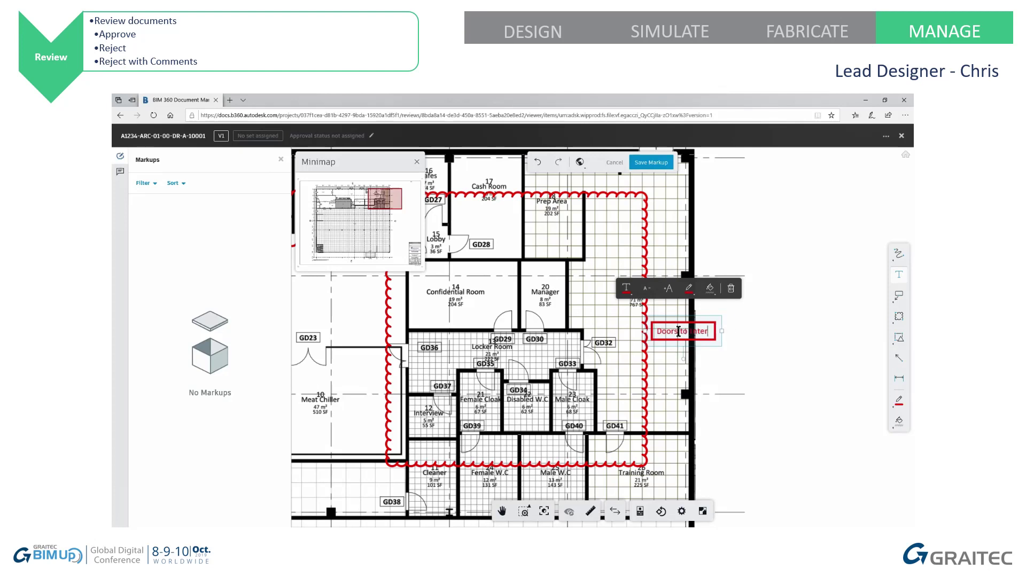
pyautogui.write('nal rooms')
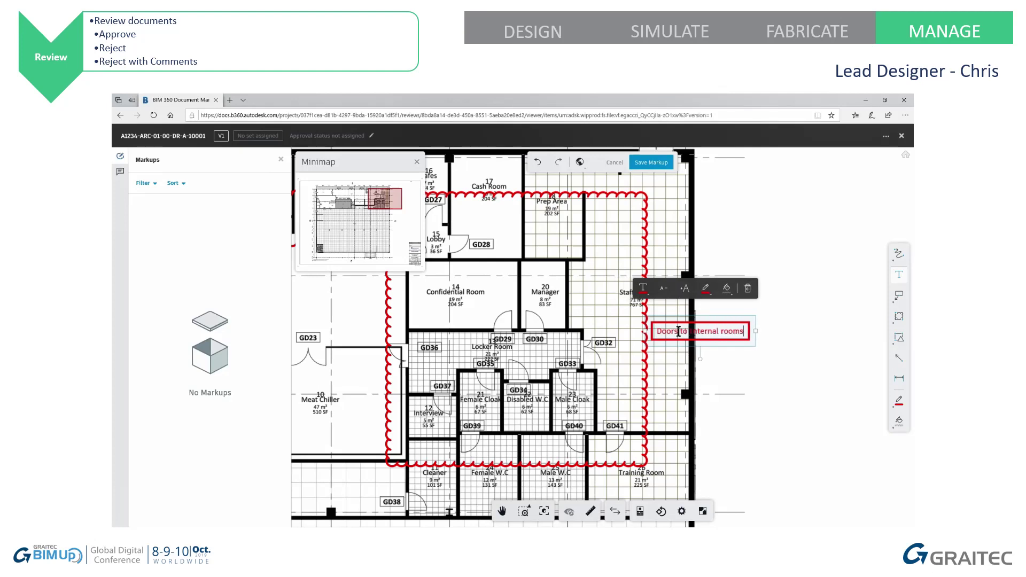
pyautogui.write(' requi')
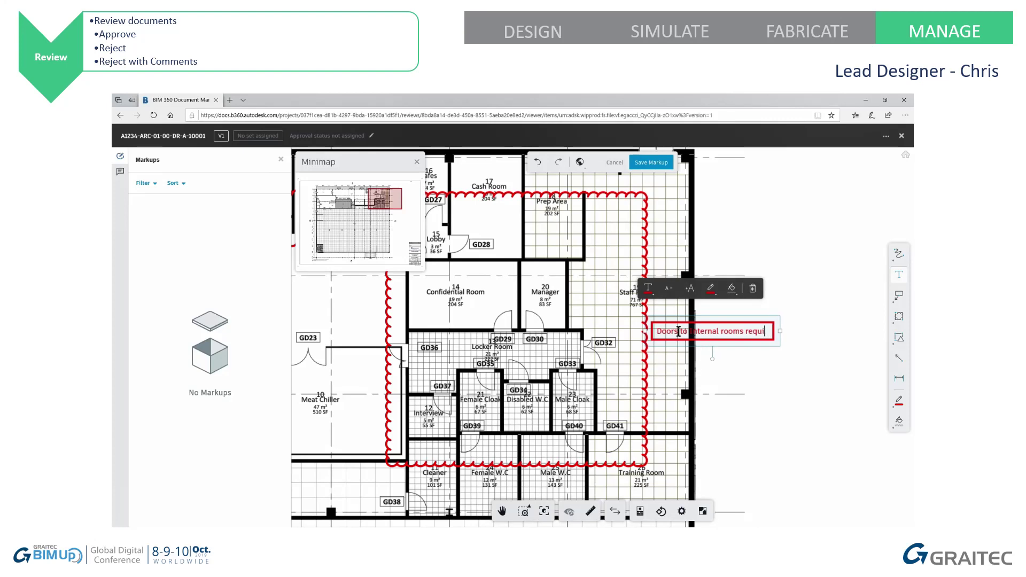
pyautogui.write('re viss')
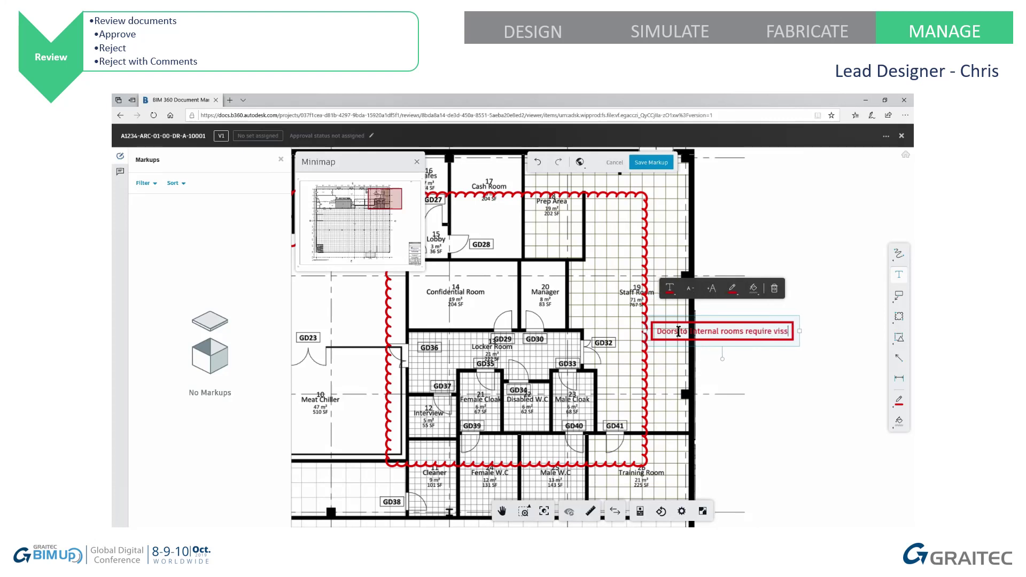
pyautogui.press('BackSpace')
pyautogui.write('ion pa')
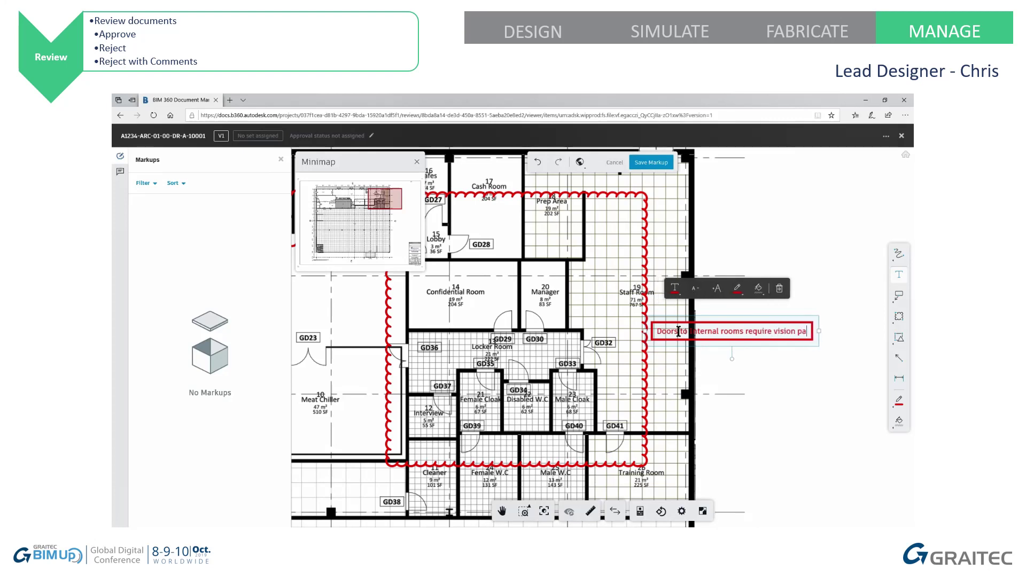
pyautogui.write('nels')
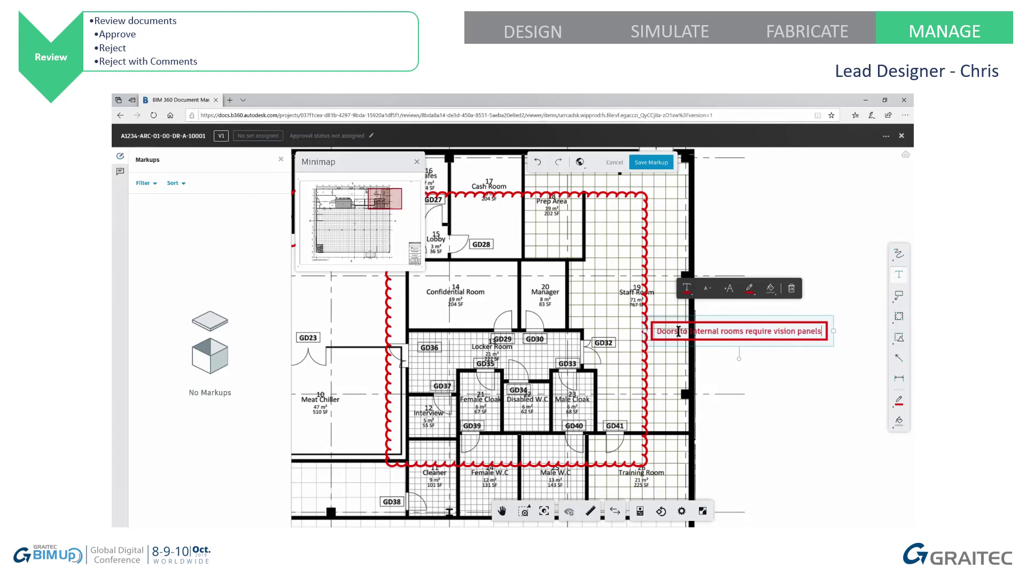
pyautogui.click(803, 421)
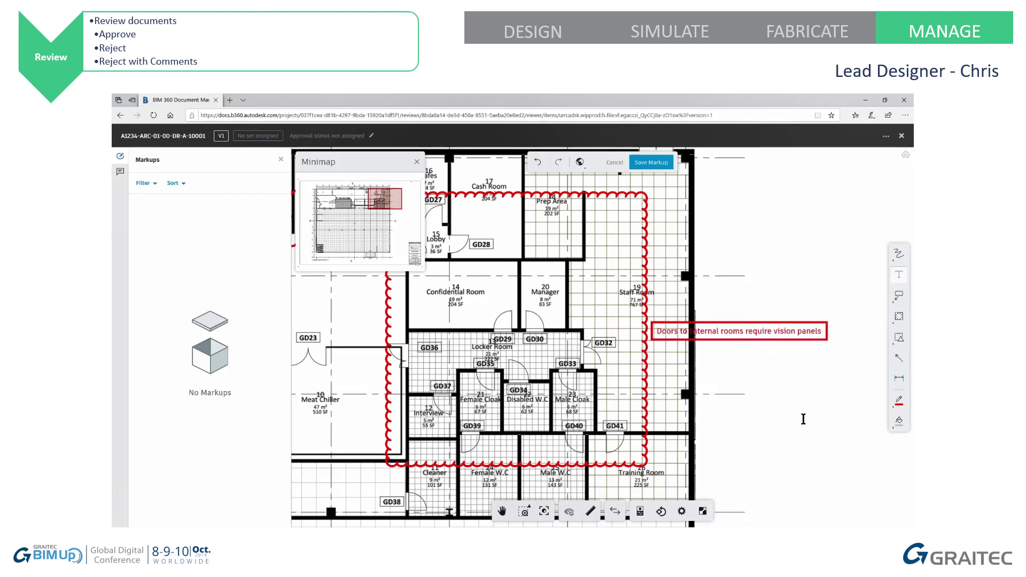
pyautogui.click(647, 162)
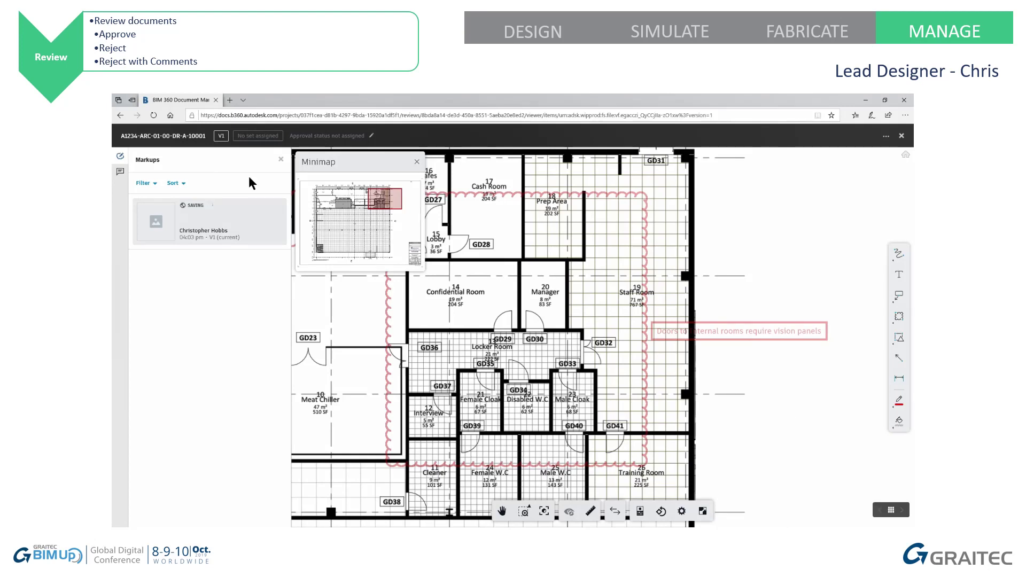
# - Post the comment 'Comments on Doors. Please update and resubmit' on the drawing and close the viewer
pyautogui.click(121, 172)
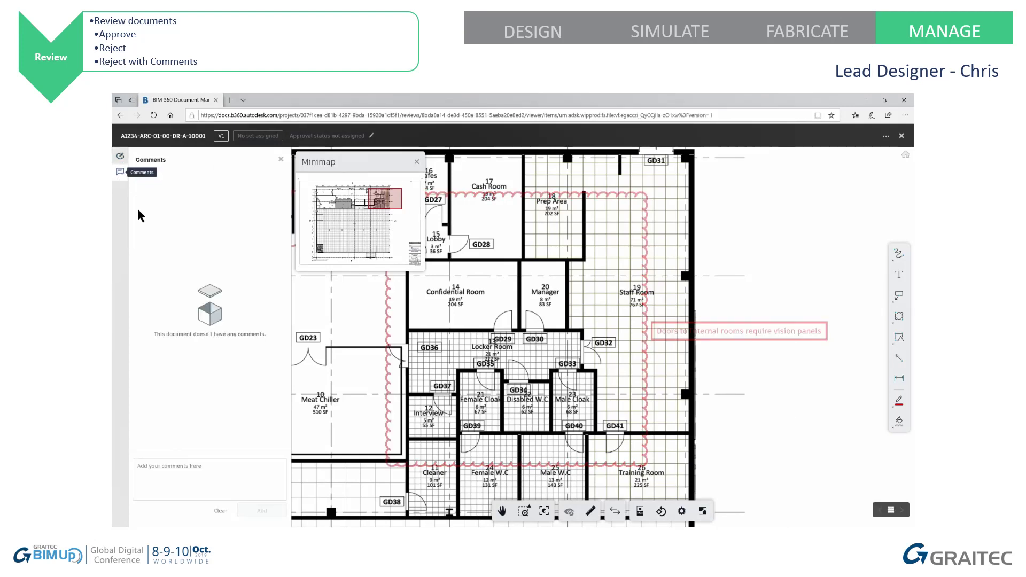
pyautogui.click(170, 468)
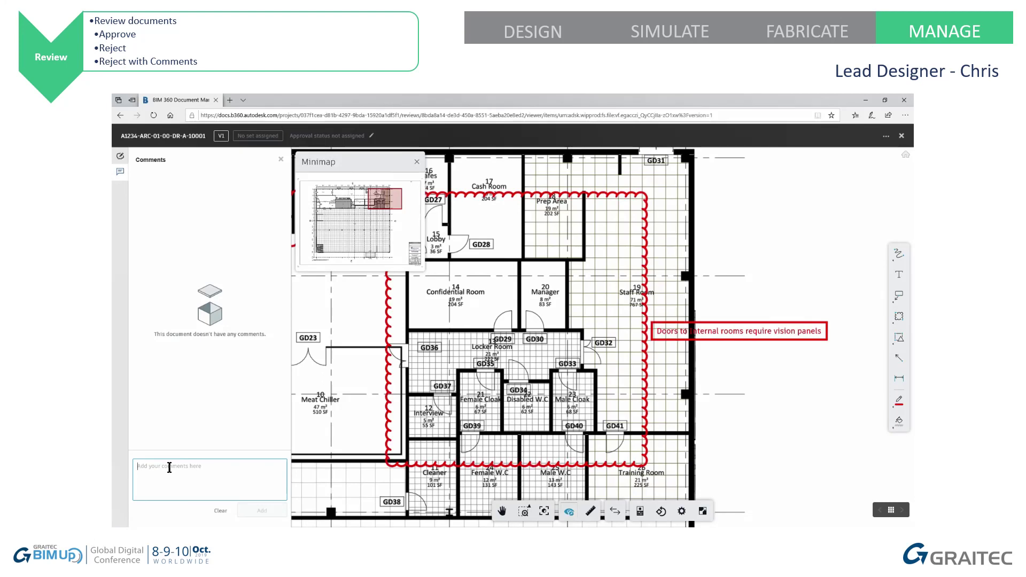
pyautogui.write('com')
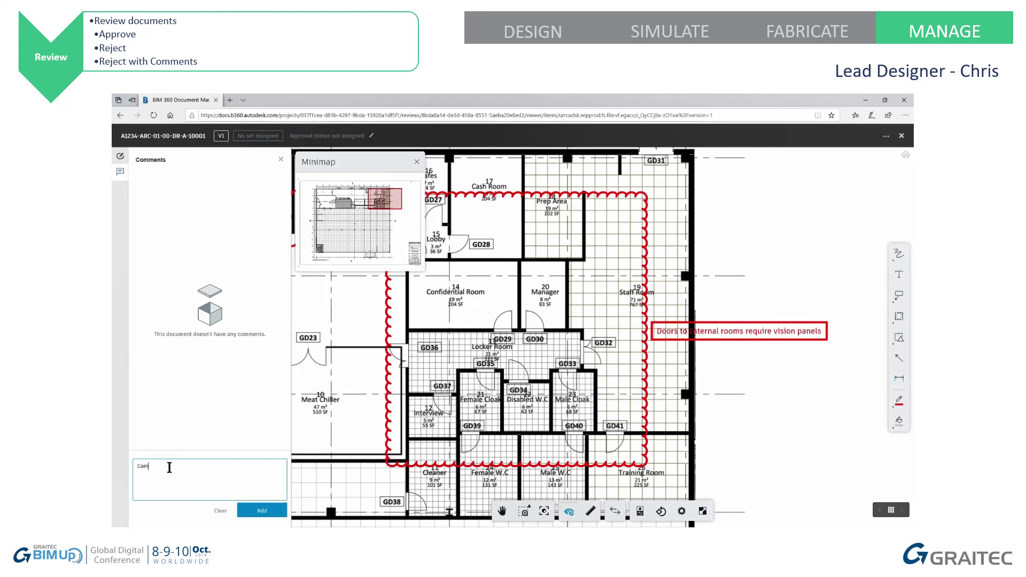
pyautogui.write('ments on Doors. Please update and resubmit')
pyautogui.click(262, 511)
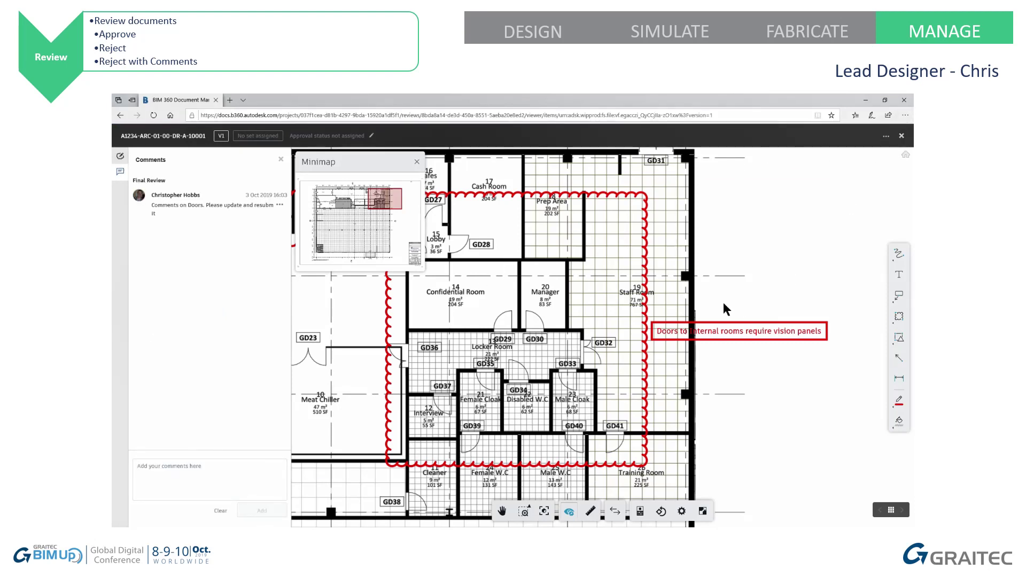
pyautogui.click(902, 137)
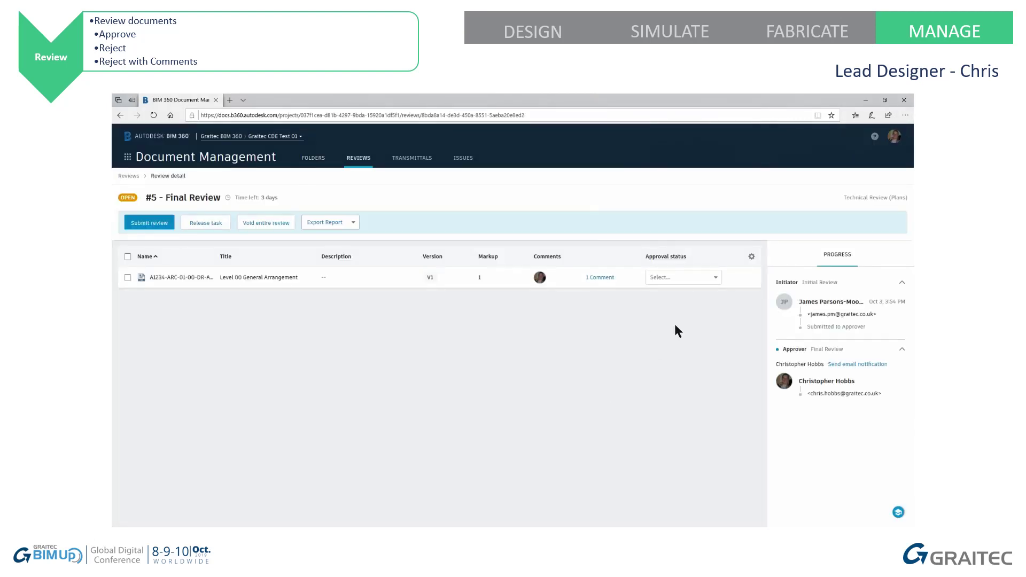
# - Set the drawing's approval status to Rejected w/ comments and submit review #5
pyautogui.click(714, 279)
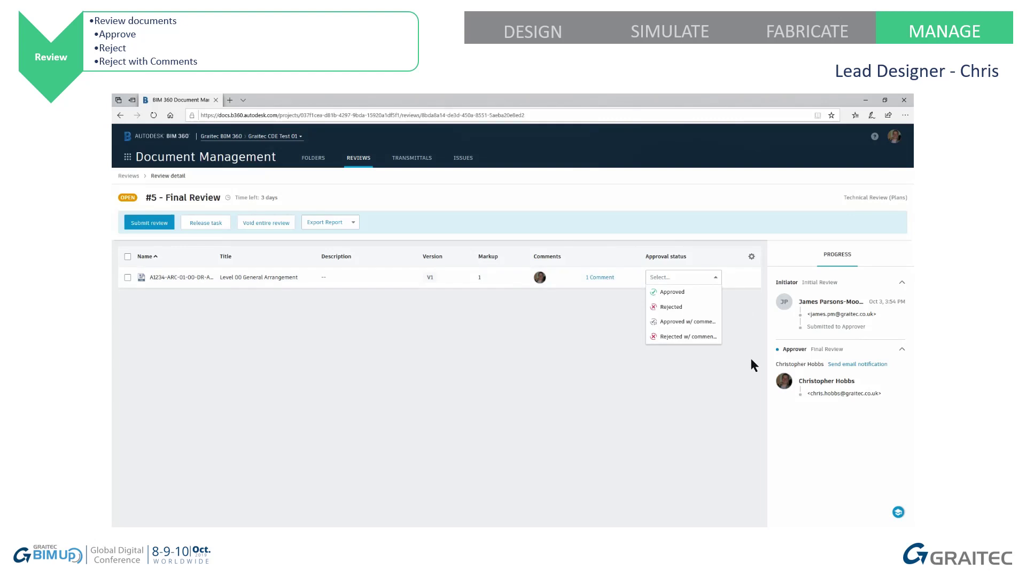
pyautogui.click(698, 337)
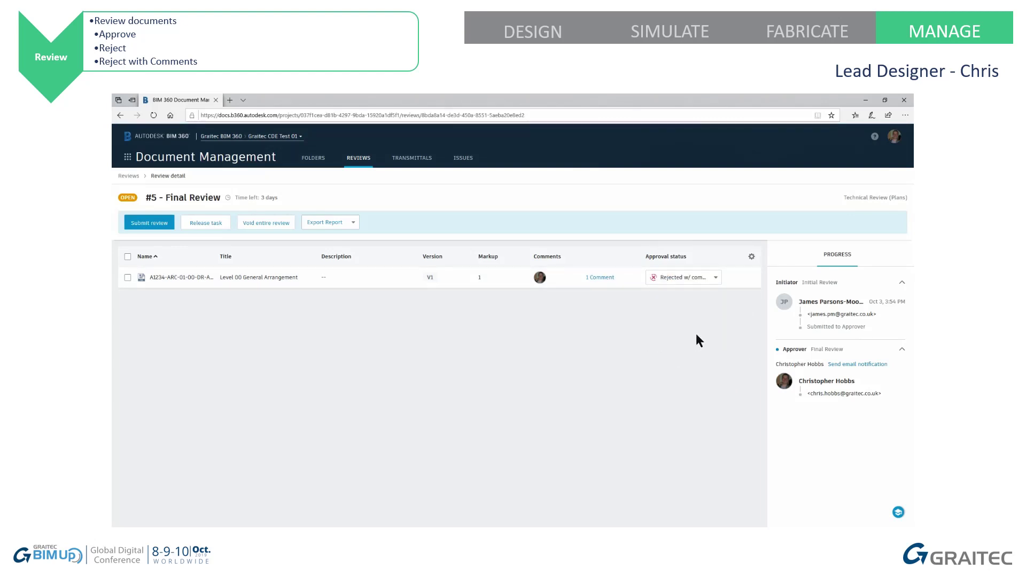
pyautogui.click(149, 222)
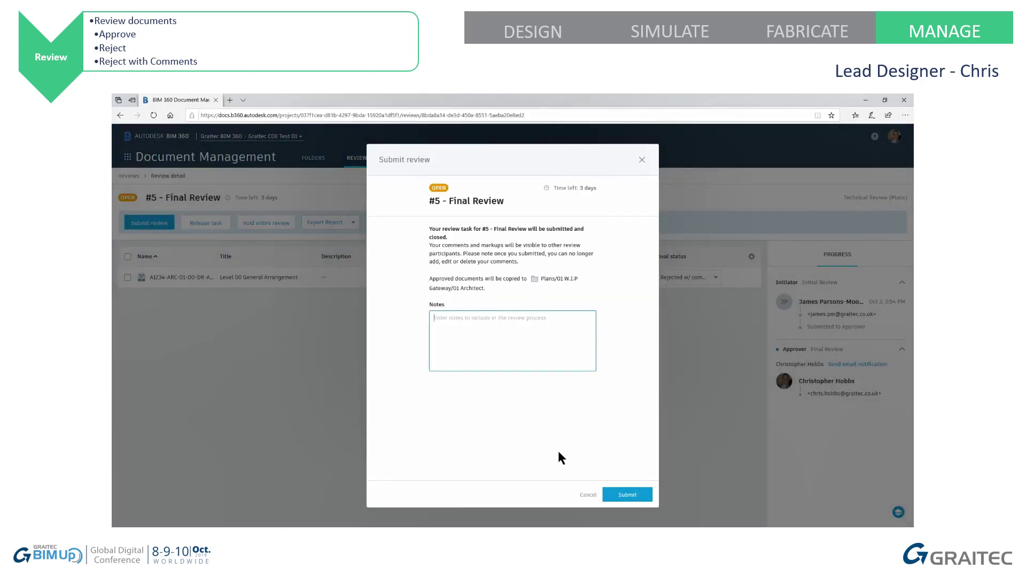
pyautogui.click(625, 494)
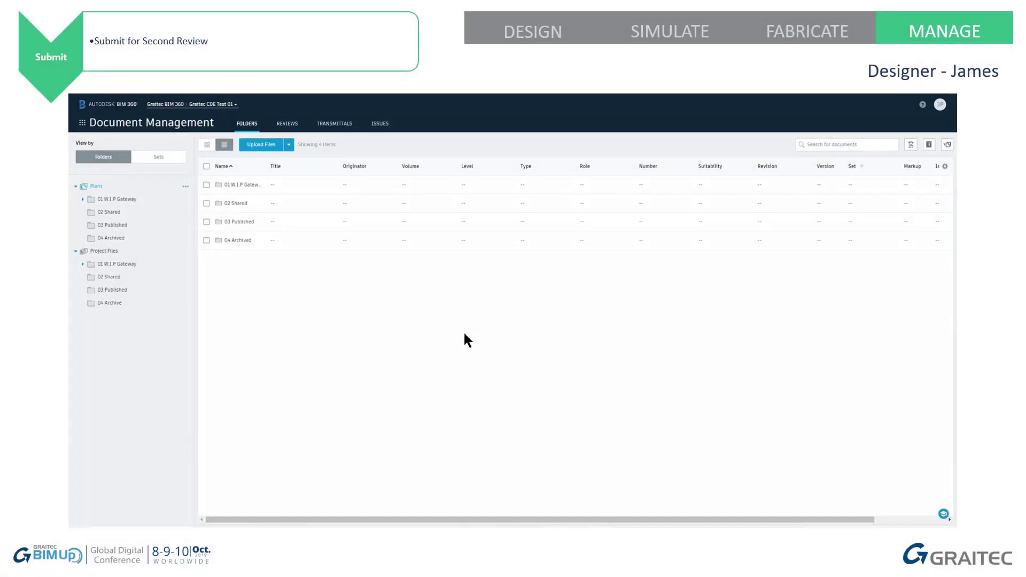
# - Open closed review #5 from the reviews list and show the drawing's comment
pyautogui.click(288, 125)
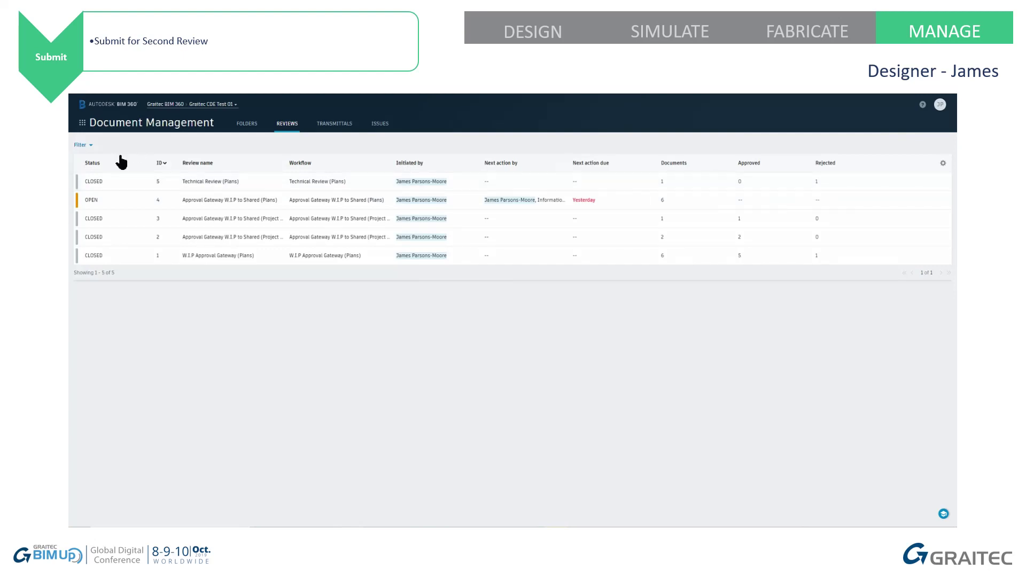
pyautogui.click(100, 181)
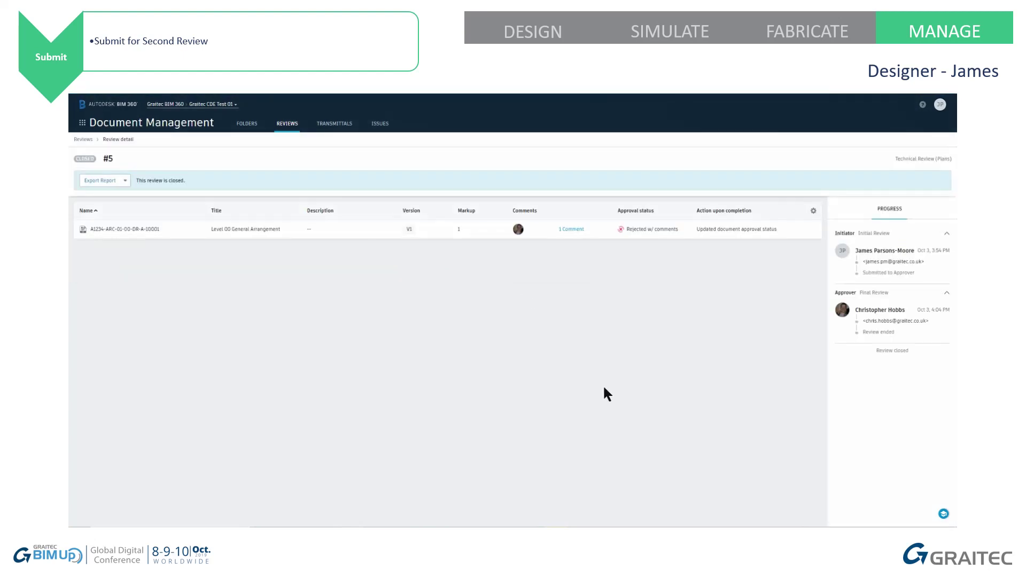
pyautogui.click(573, 229)
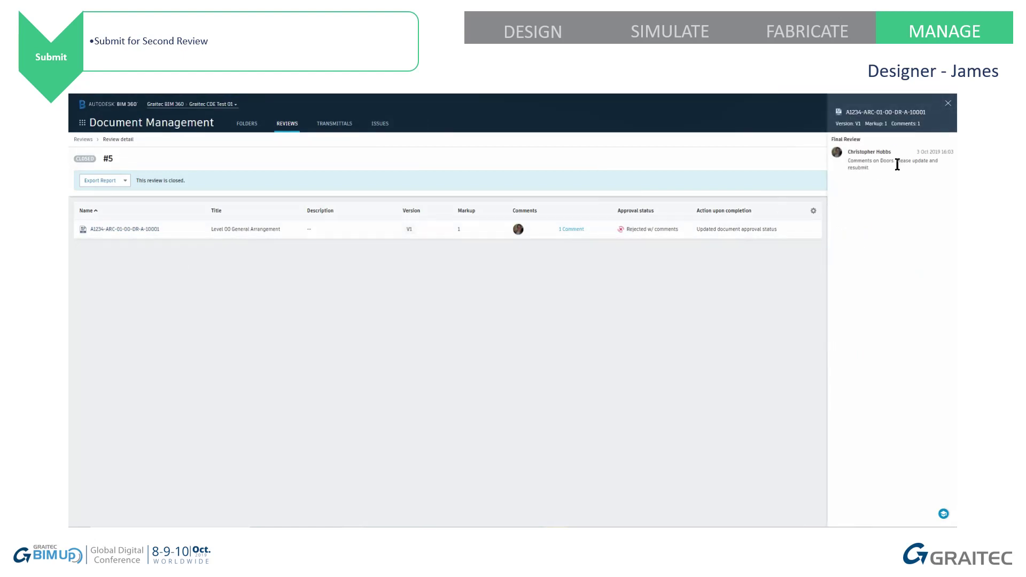
# - View the vision panels markup on drawing A1234-ARC-01-00-DR-A-10001, then close the viewer
pyautogui.click(109, 230)
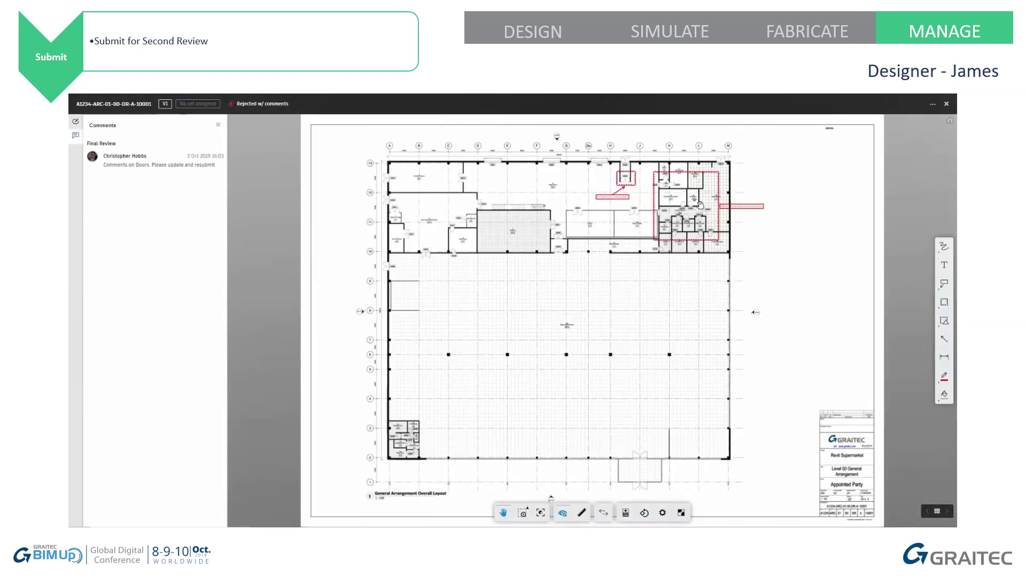
pyautogui.scroll(5, 693, 185)
pyautogui.scroll(2, 693, 184)
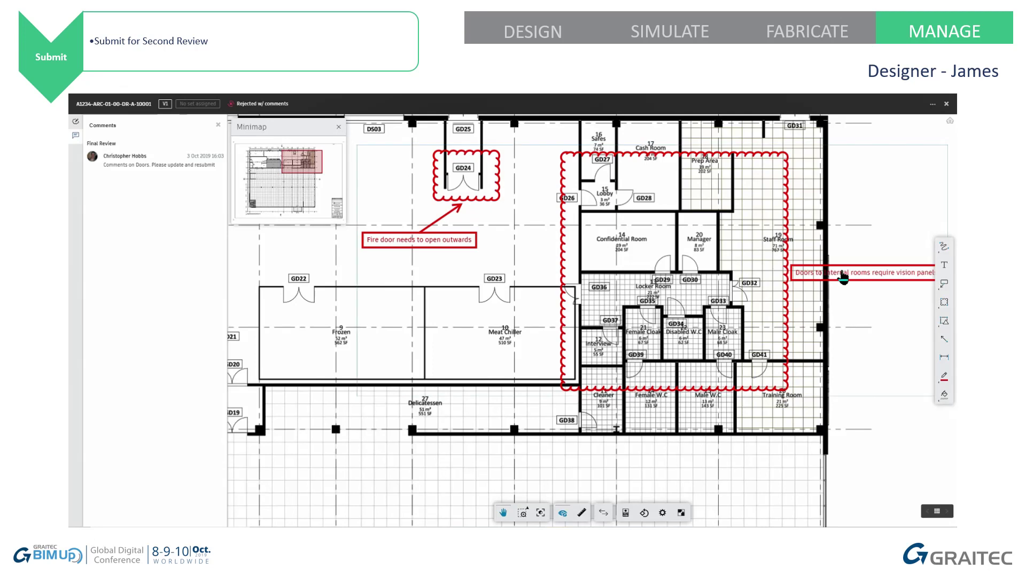
pyautogui.moveTo(851, 331); pyautogui.dragTo(690, 327)
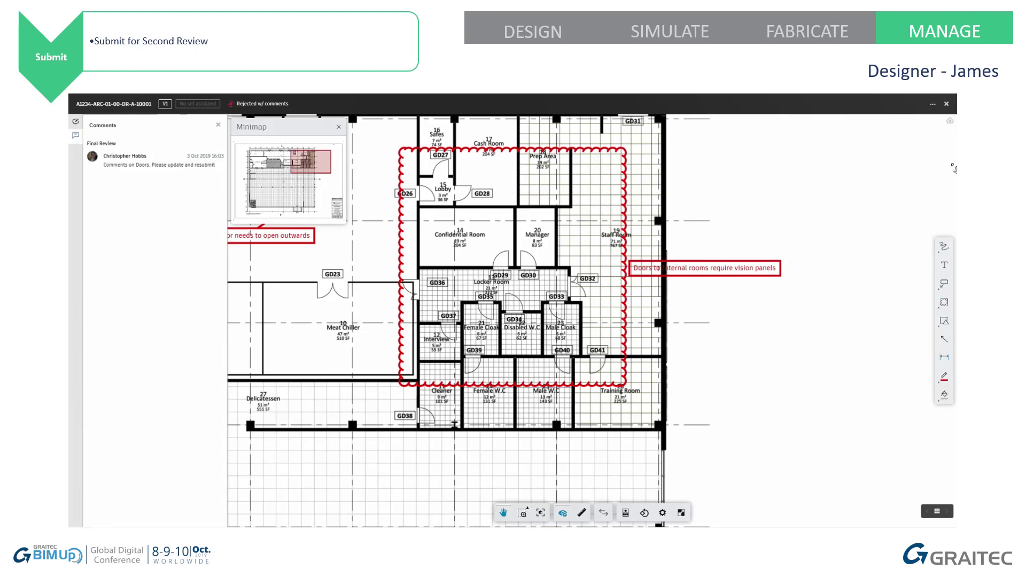
pyautogui.click(946, 105)
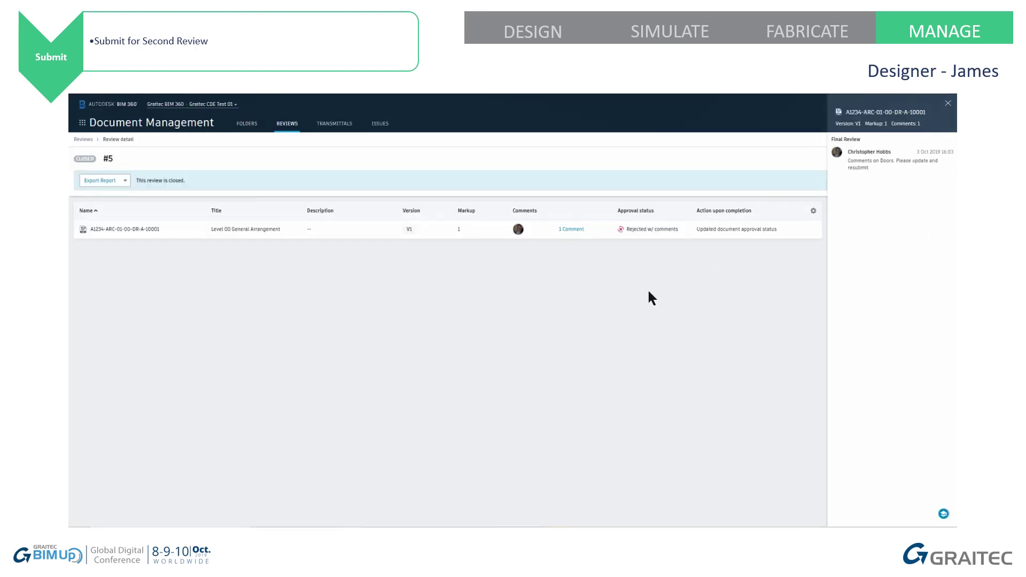
# - Drop the revised PDF A1234-ARC-01-XX-M3-A-10001.pdf into the Plans 01.1 Architect - TR Submittal folder
pyautogui.click(245, 123)
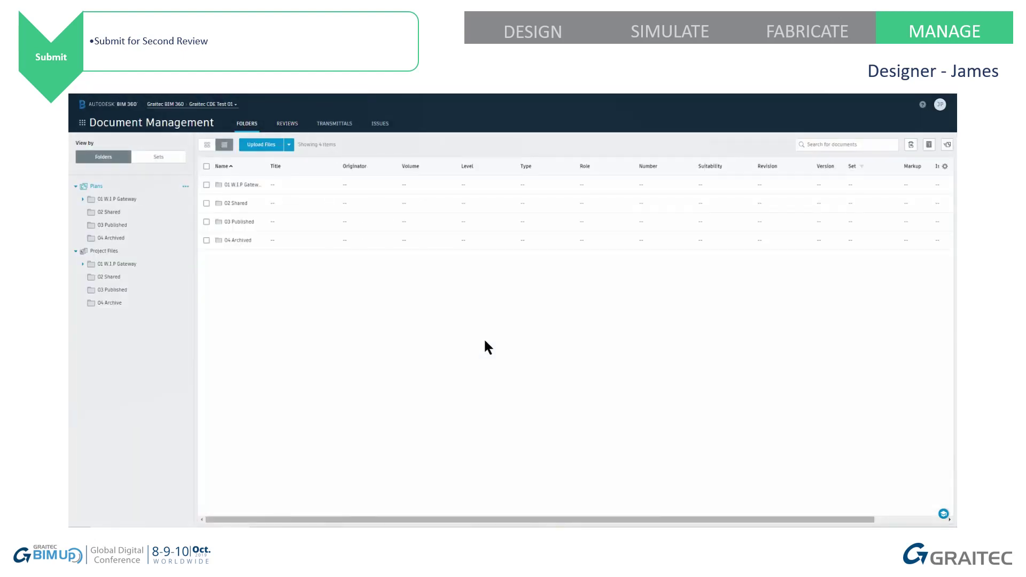
pyautogui.click(82, 199)
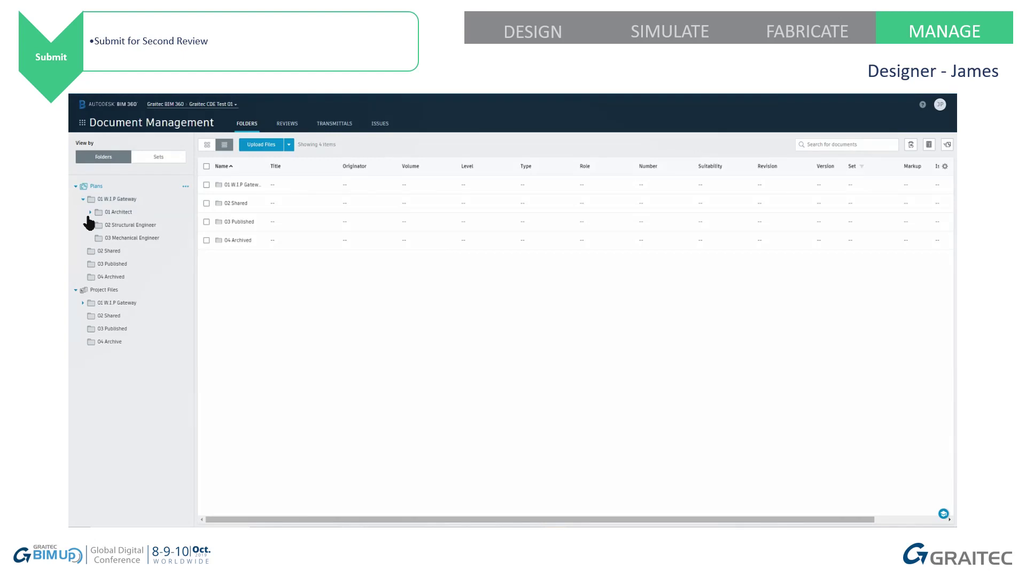
pyautogui.click(90, 212)
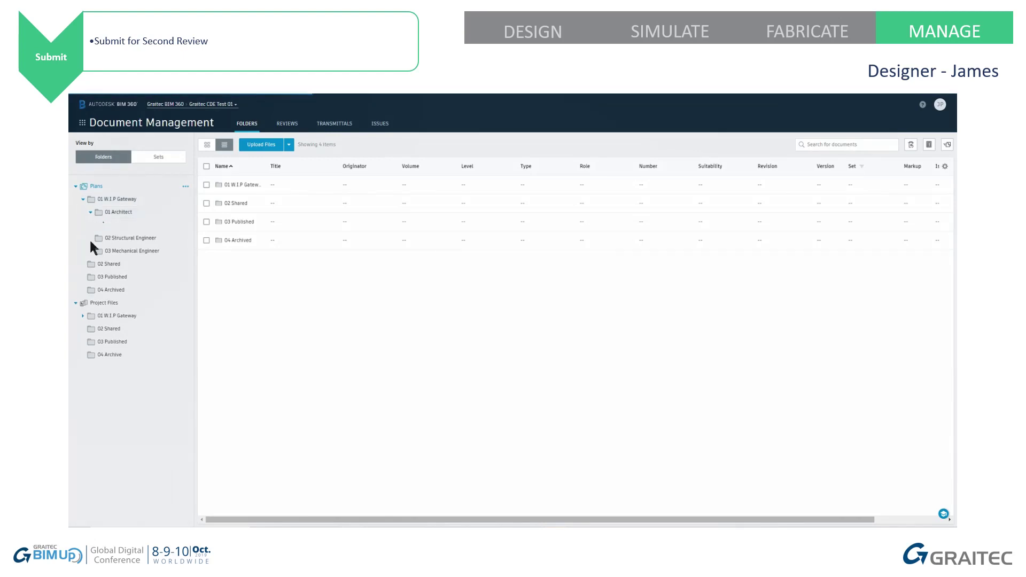
pyautogui.click(82, 316)
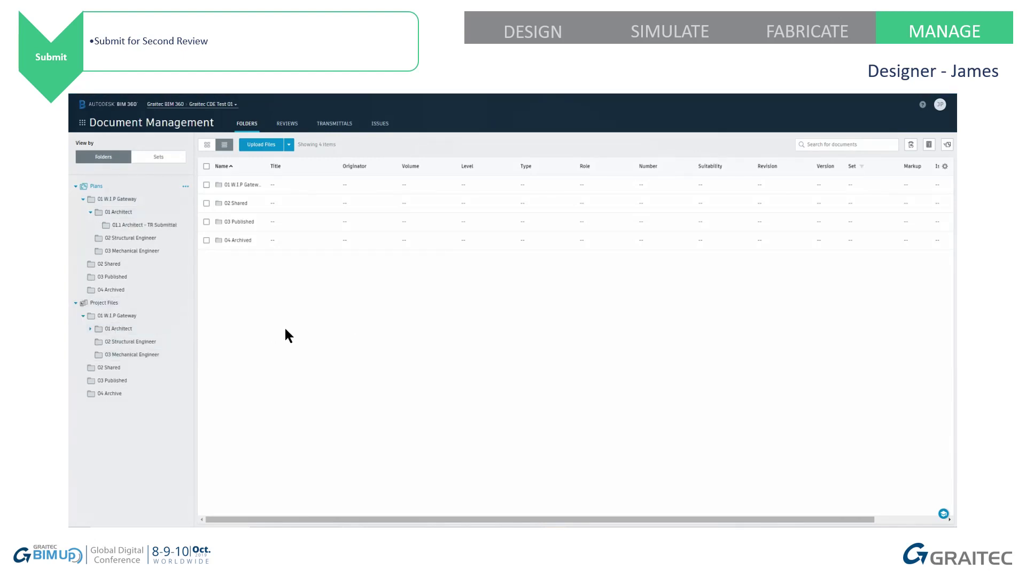
pyautogui.click(90, 328)
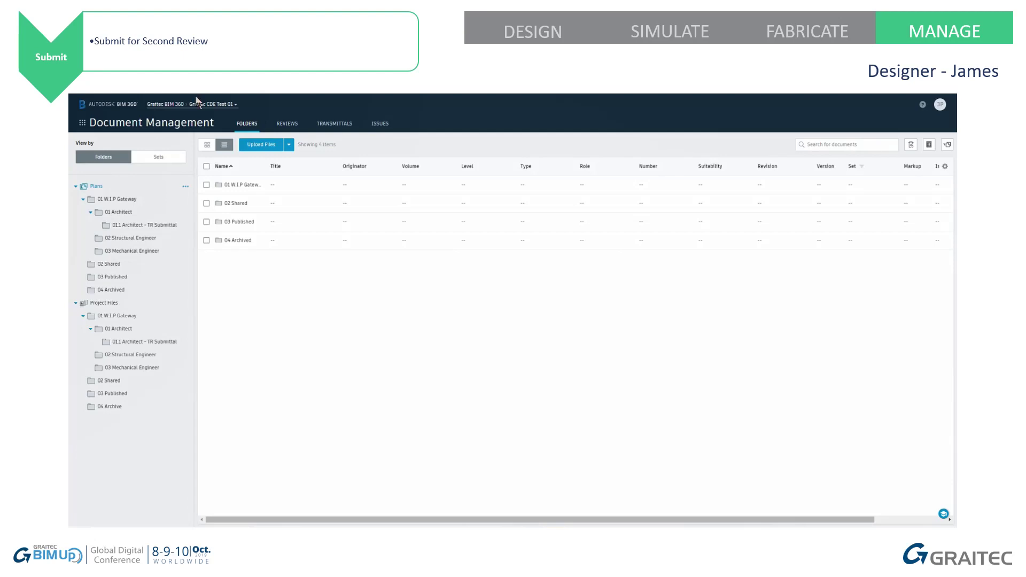
pyautogui.click(133, 225)
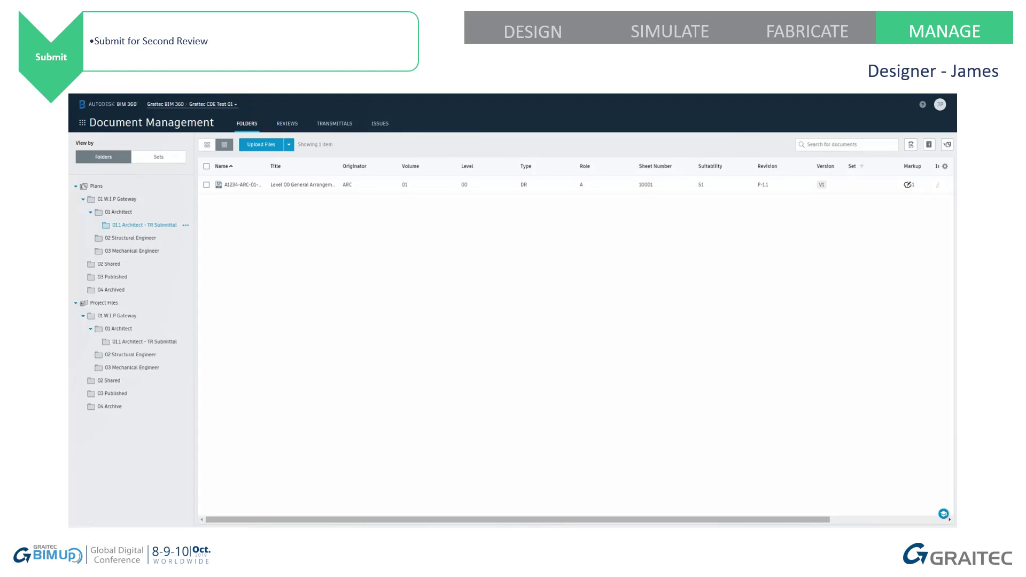
pyautogui.moveTo(155, 257); pyautogui.dragTo(421, 300)
# - Upload the PDF drawing using the Graitec - A0 ISO19650 layout template
pyautogui.click(639, 394)
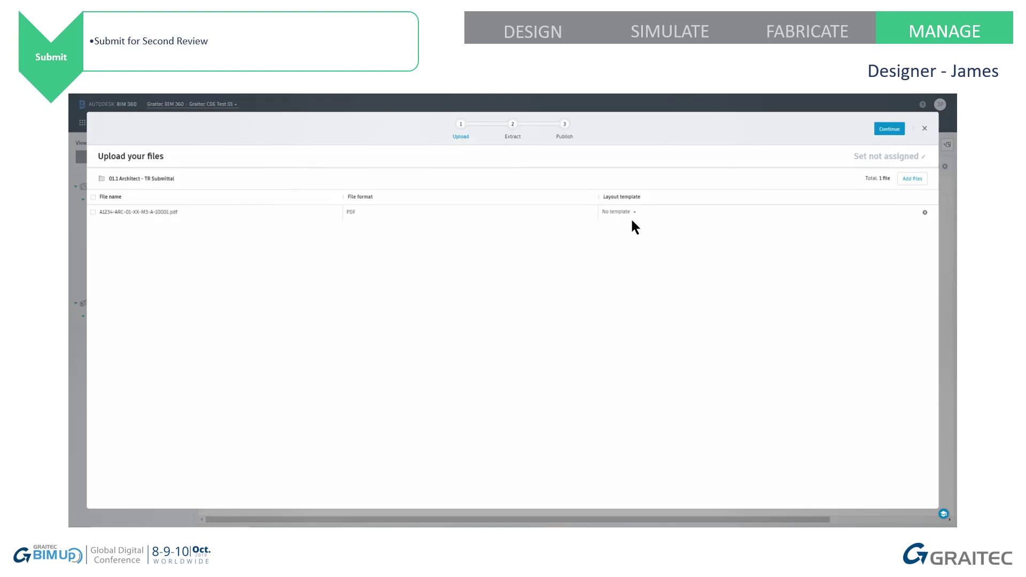
pyautogui.click(631, 221)
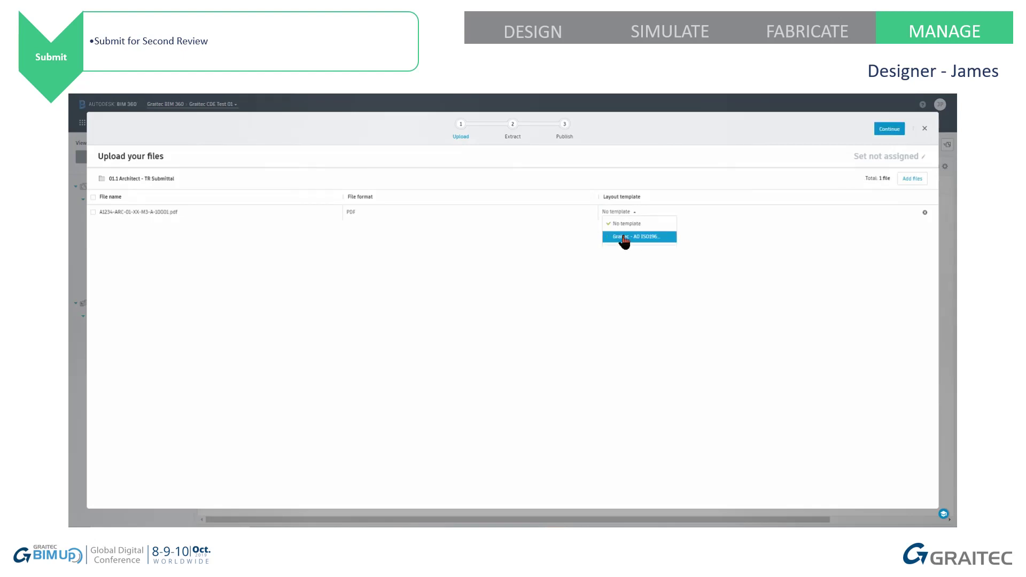
pyautogui.click(636, 234)
pyautogui.click(889, 129)
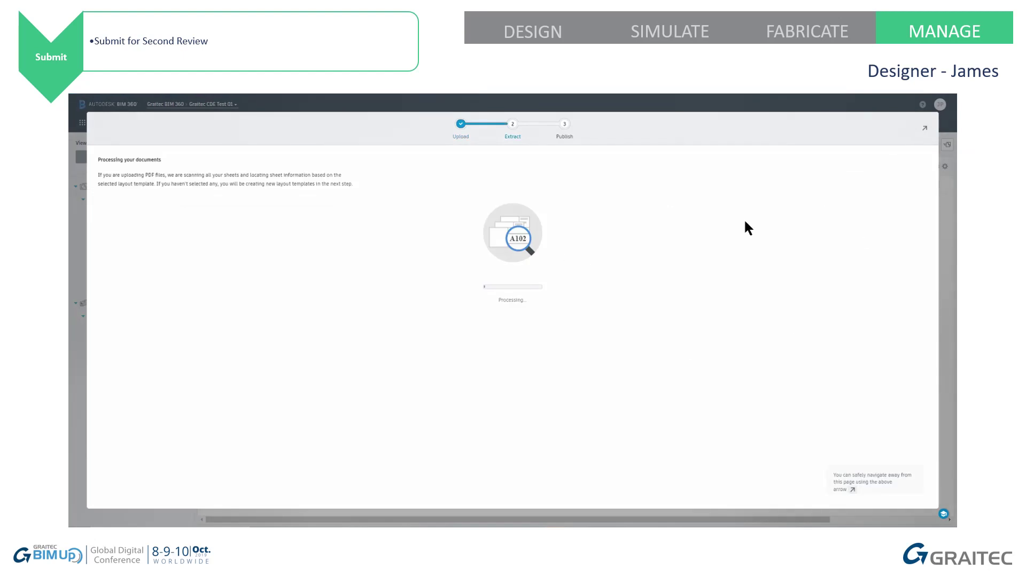
# - Upload the revised RVT model to Project Files' 01.1 Architect - TR Submittal folder as V2
pyautogui.click(924, 128)
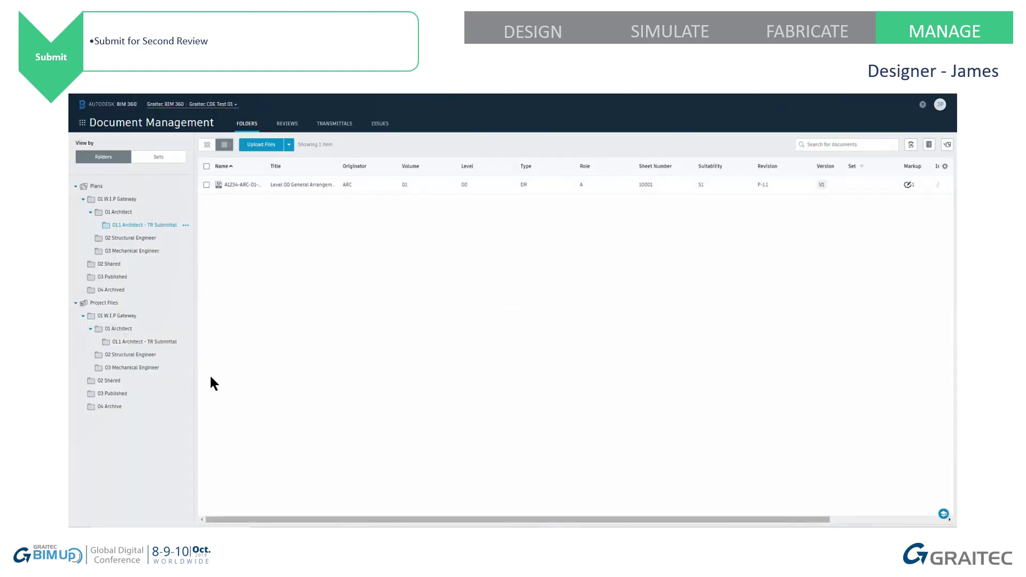
pyautogui.click(124, 340)
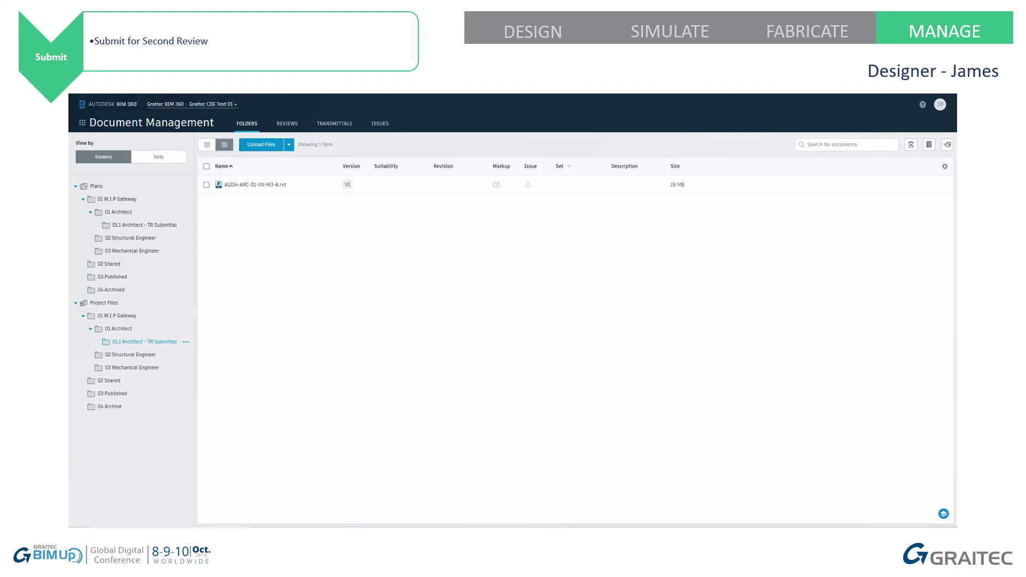
pyautogui.moveTo(375, 271); pyautogui.dragTo(375, 270)
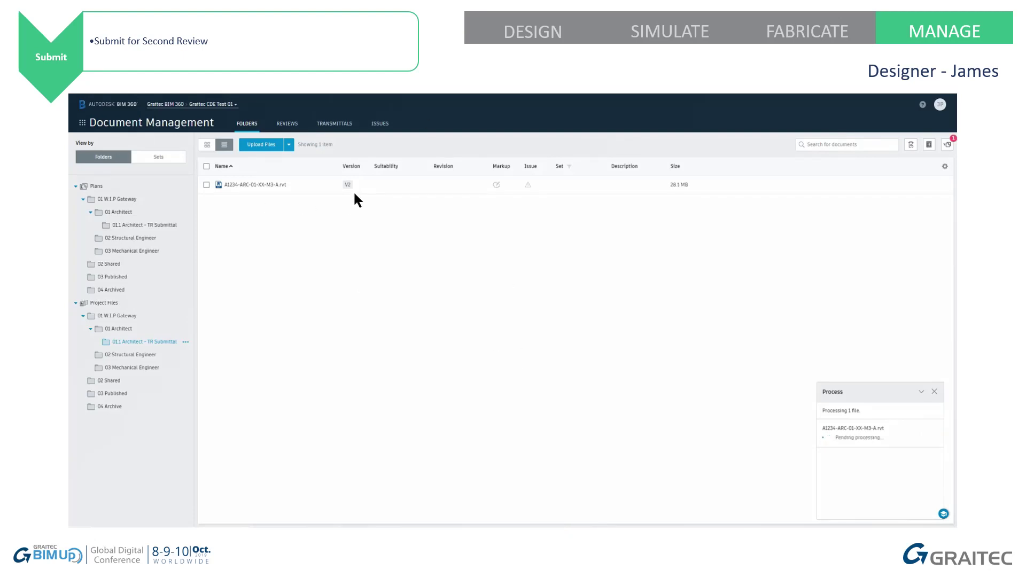
pyautogui.click(130, 226)
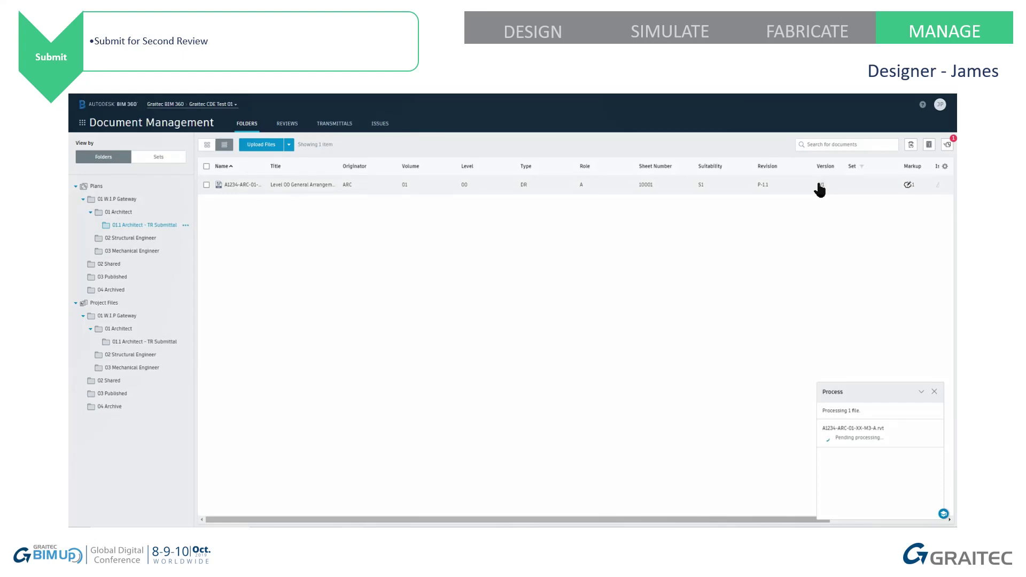
pyautogui.click(946, 146)
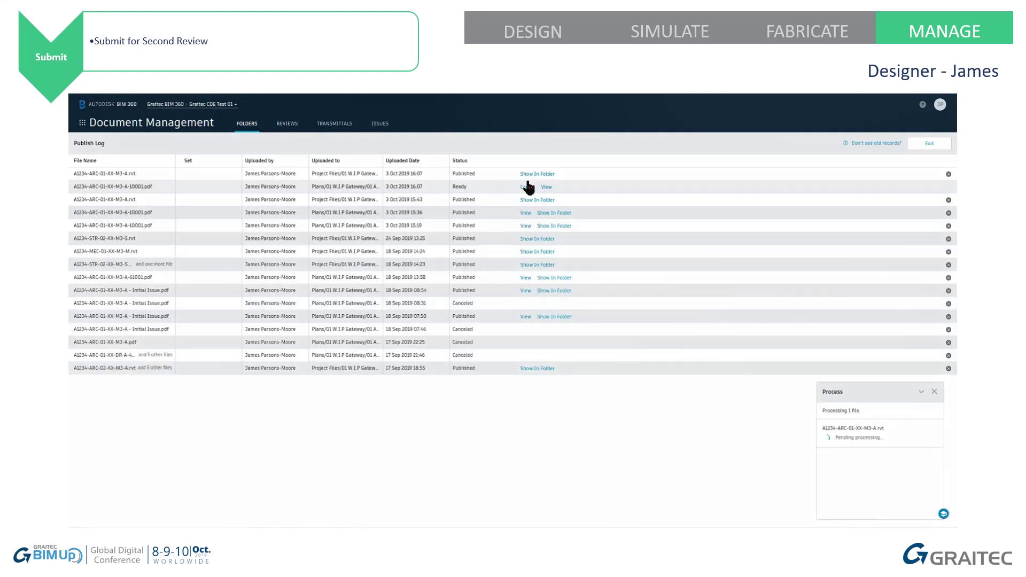
# - Correct the sheet title to Level 00 General Arrangement and publish it at revision P-1.2
pyautogui.click(546, 187)
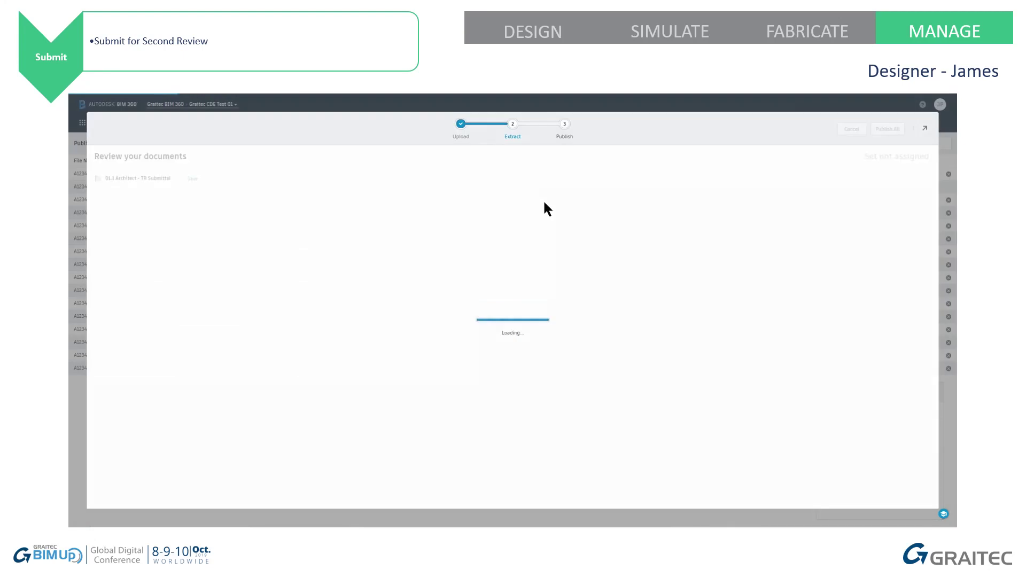
pyautogui.click(448, 239)
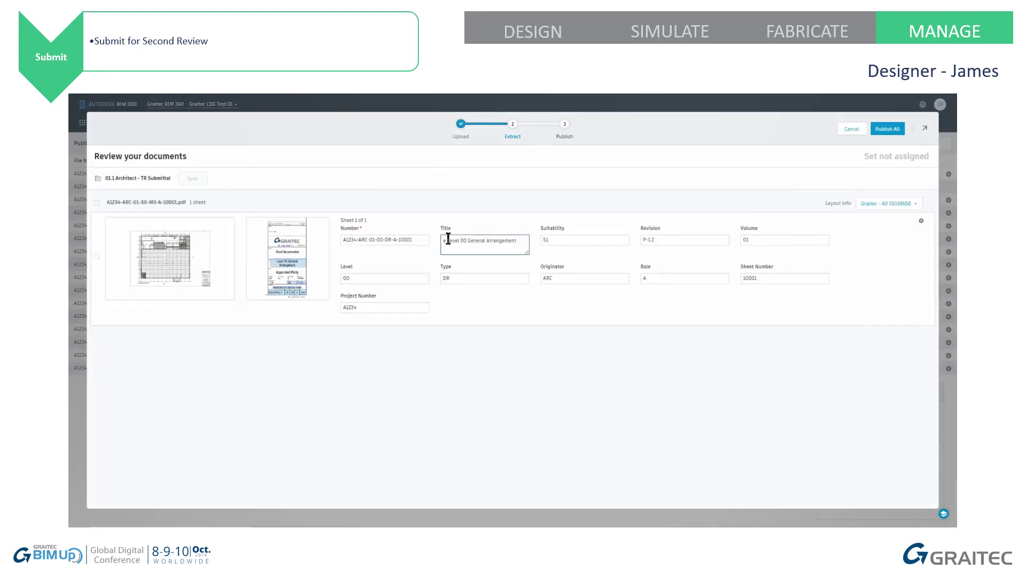
pyautogui.press('BackSpace')
pyautogui.click(893, 129)
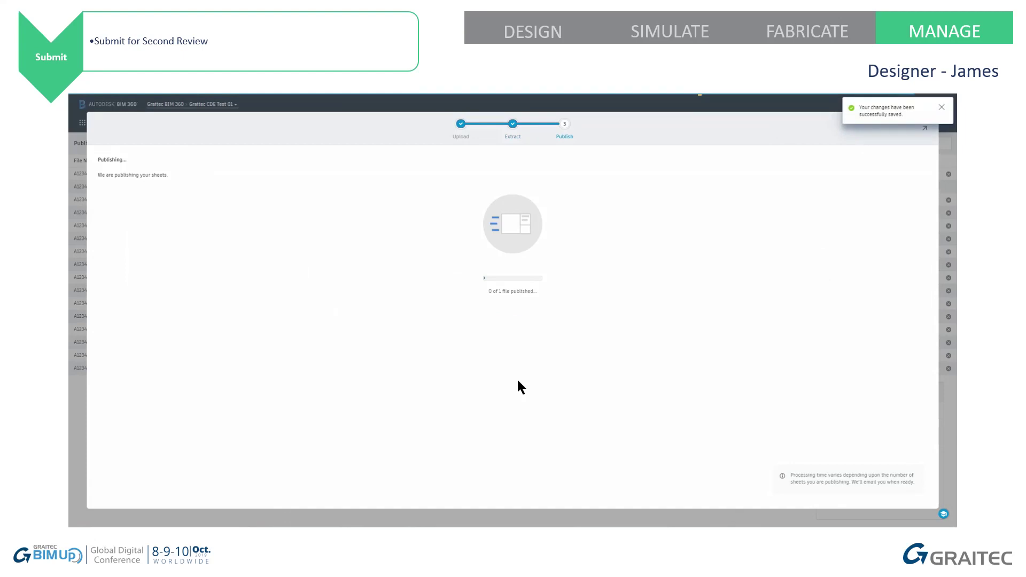
pyautogui.click(924, 129)
pyautogui.click(543, 173)
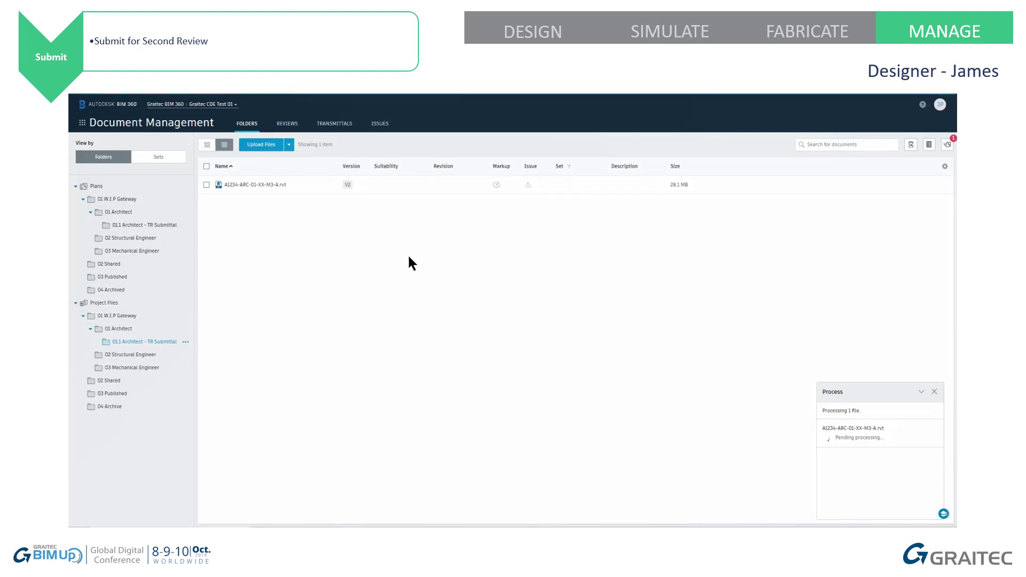
# - Compare the model's V2 against V1, listing four modified doors
pyautogui.click(347, 185)
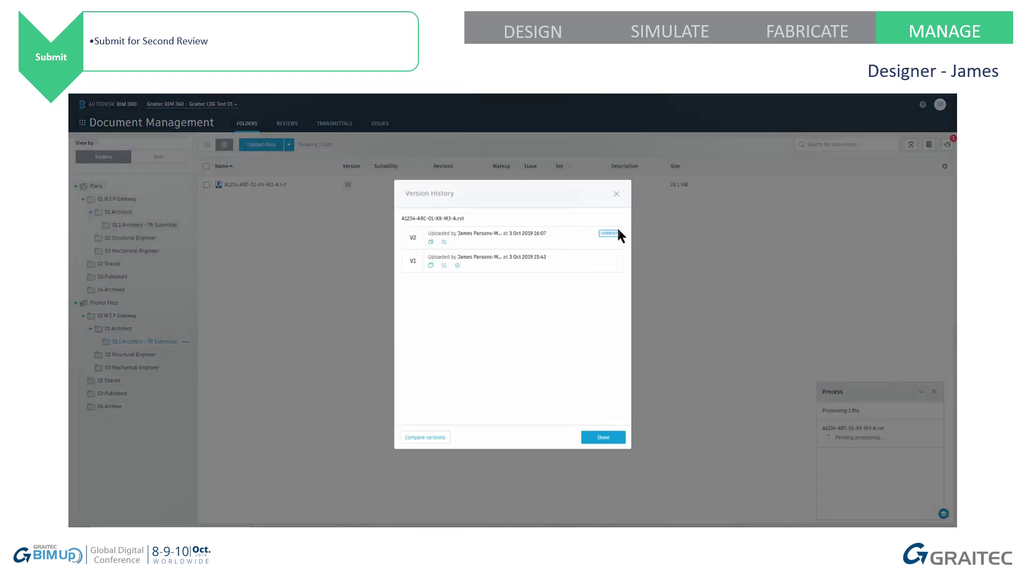
pyautogui.click(425, 437)
pyautogui.click(605, 438)
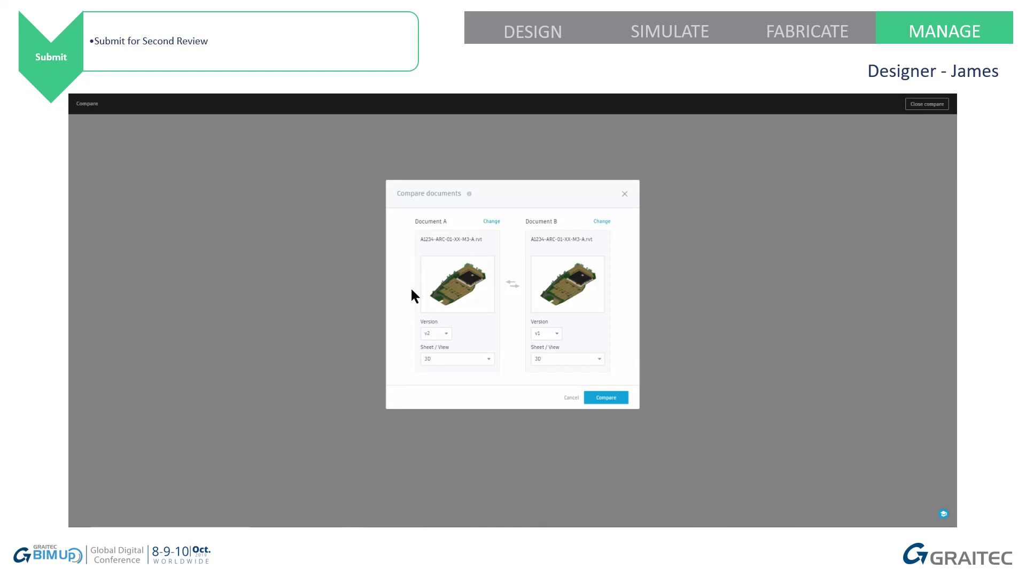
pyautogui.click(607, 398)
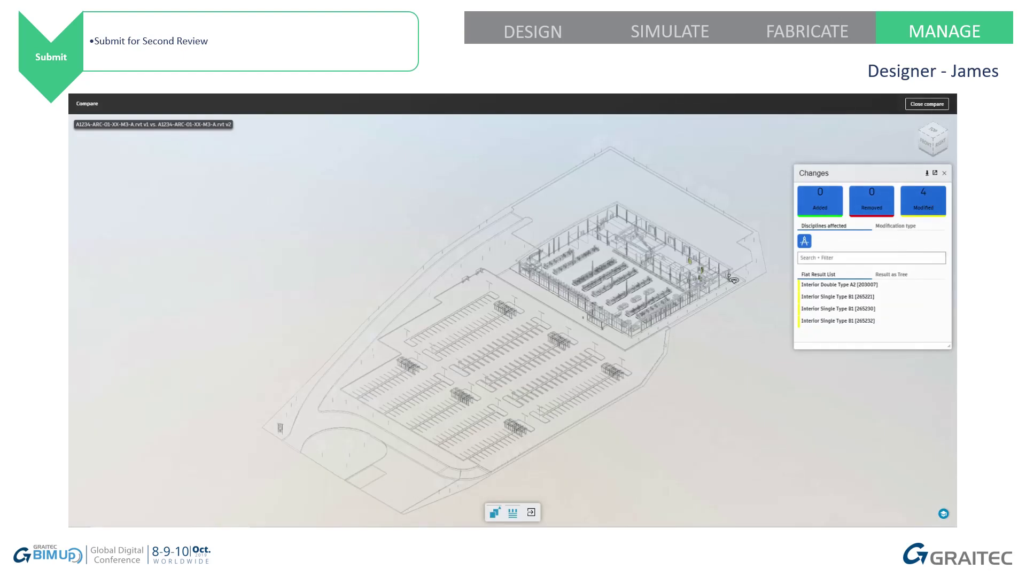
pyautogui.scroll(-5, 708, 273)
pyautogui.scroll(10, 710, 272)
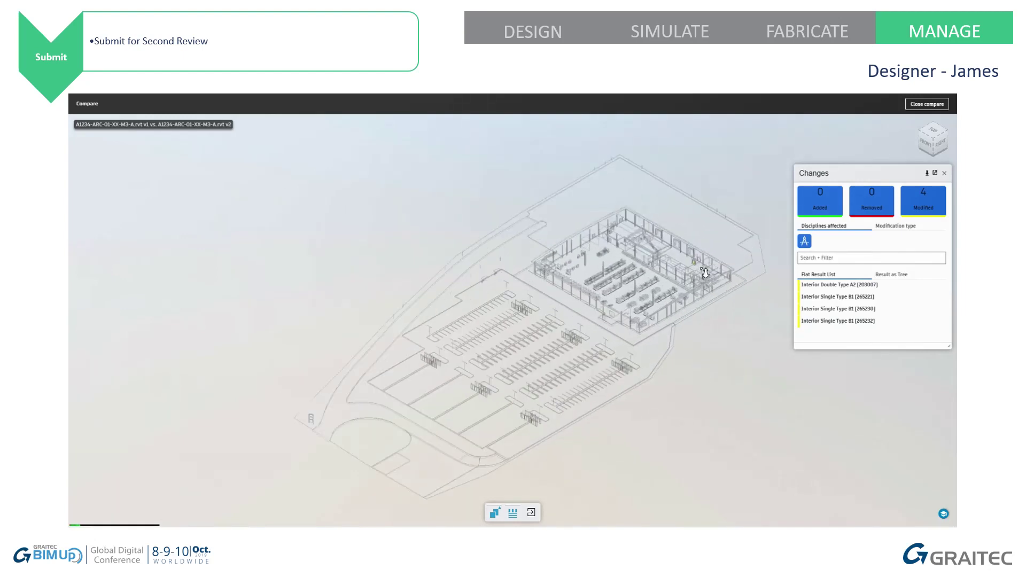
pyautogui.scroll(5, 736, 265)
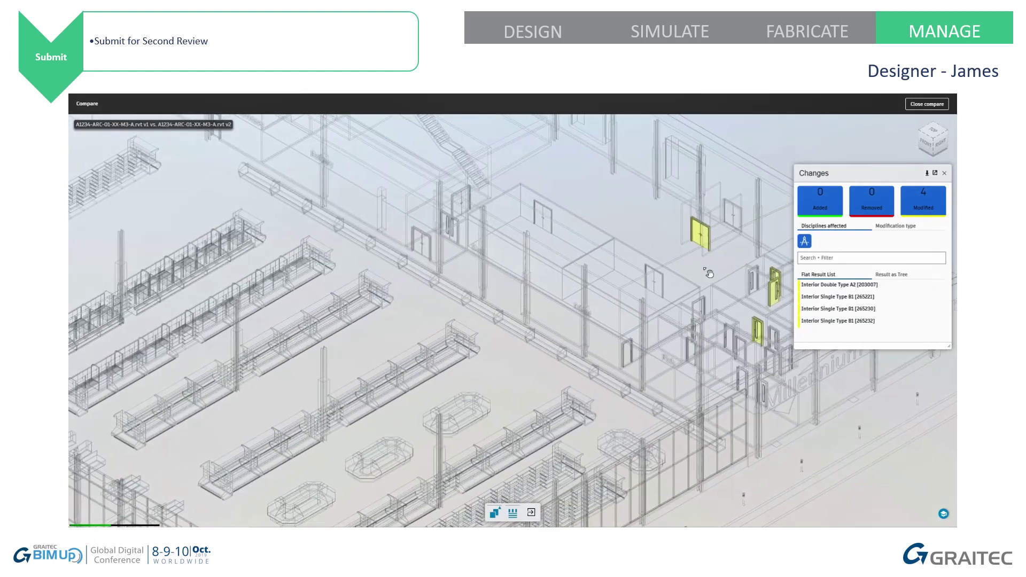
pyautogui.scroll(3, 560, 263)
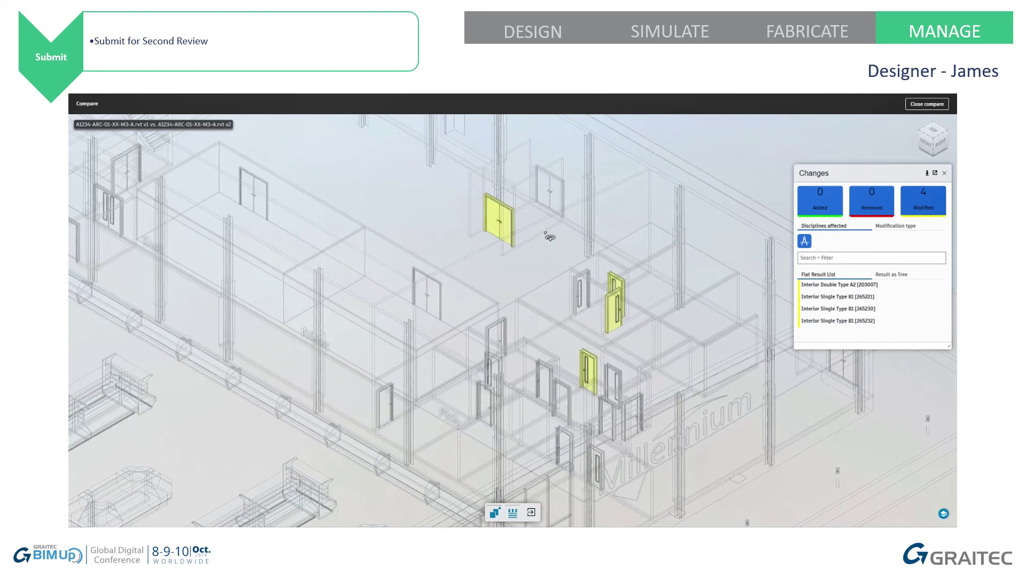
# - Inspect the changes to Interior Double Type A2 [203007] and Interior Single Type B1 [265221], then close the comparison
pyautogui.click(817, 287)
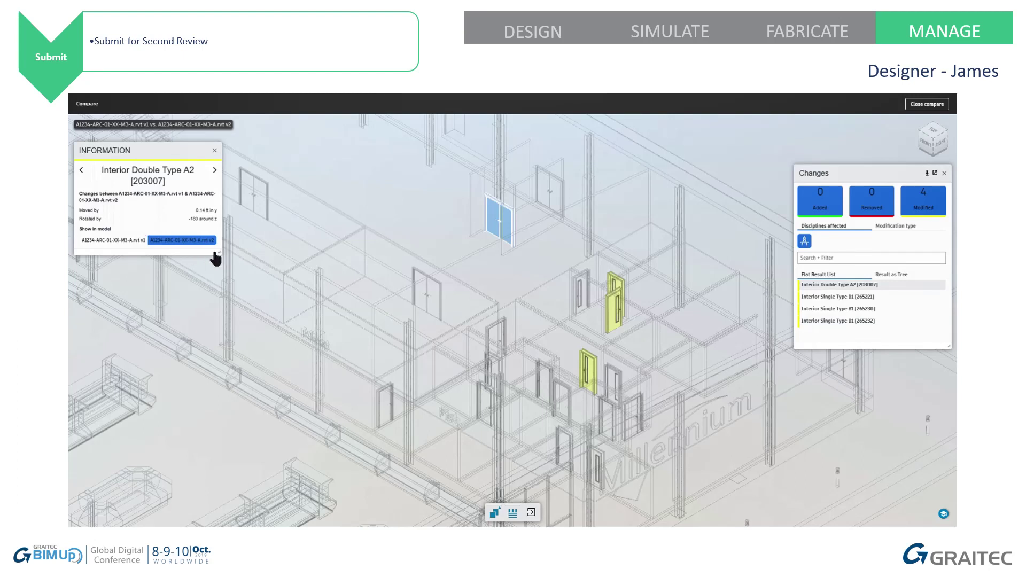
pyautogui.moveTo(220, 257); pyautogui.dragTo(278, 354)
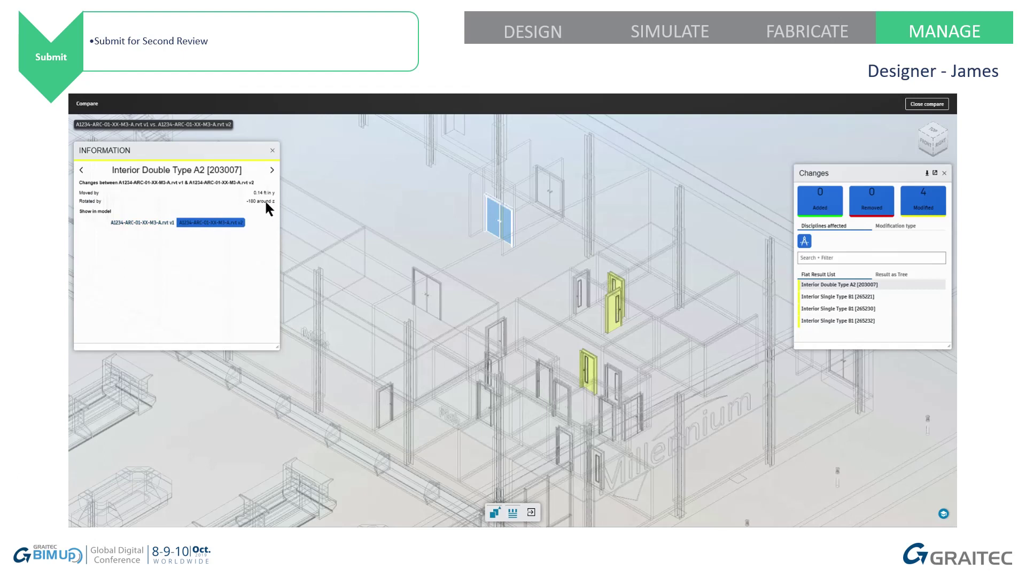
pyautogui.click(810, 299)
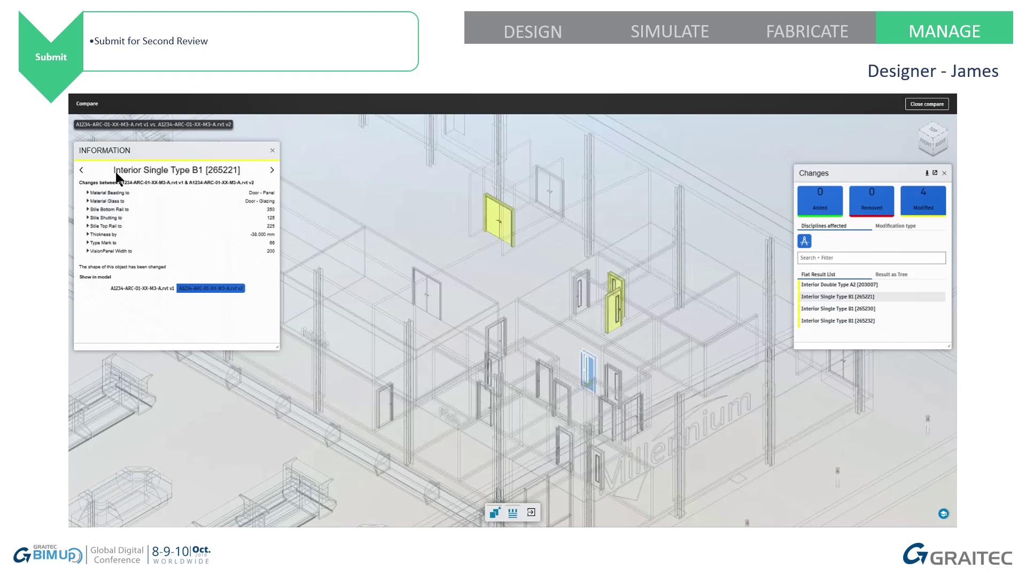
pyautogui.click(81, 169)
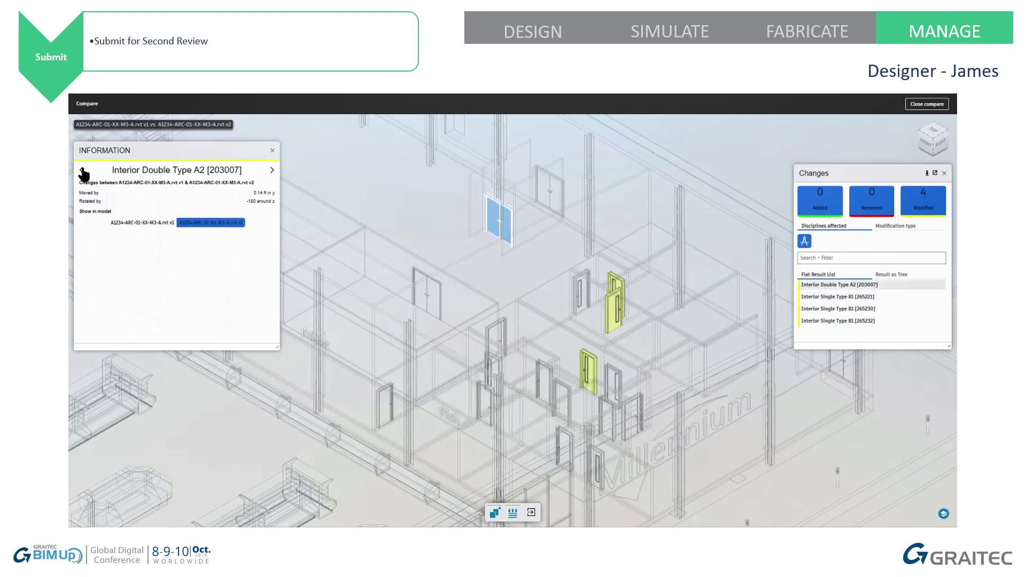
pyautogui.click(272, 171)
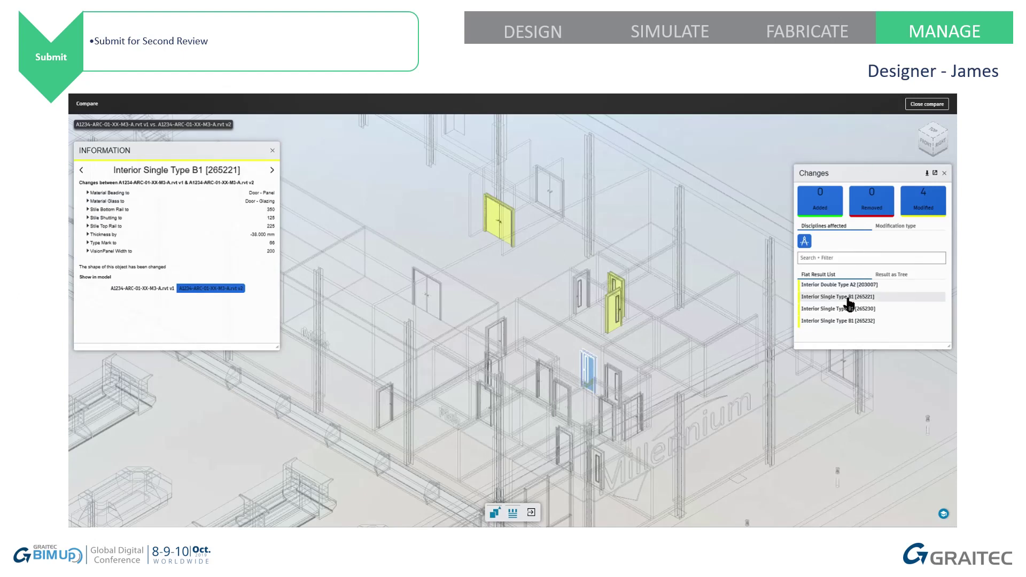
pyautogui.click(914, 106)
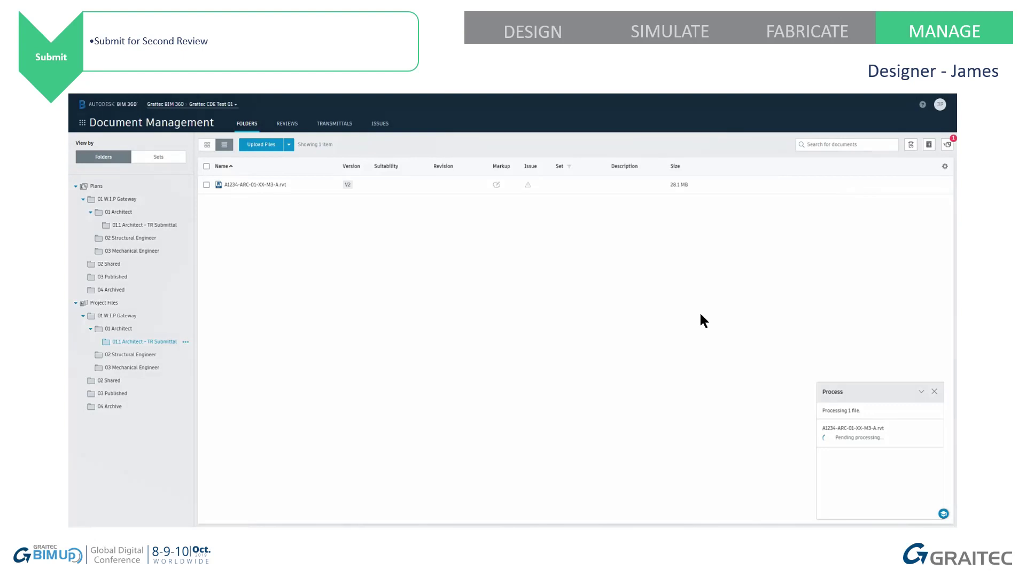
# - Compare the drawing's V2 with V1, highlighting door GD24, then select the drawing
pyautogui.click(155, 225)
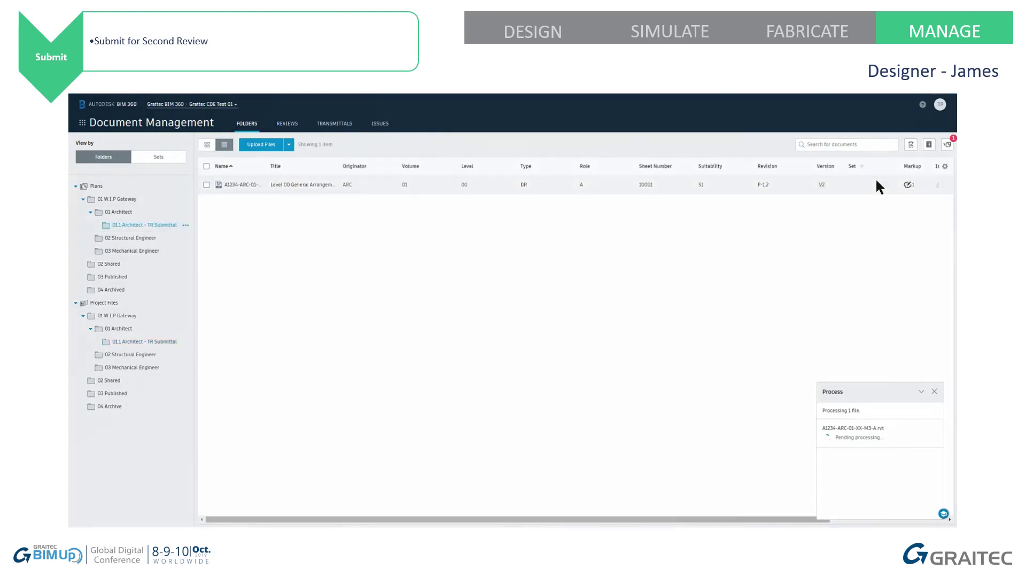
pyautogui.click(822, 185)
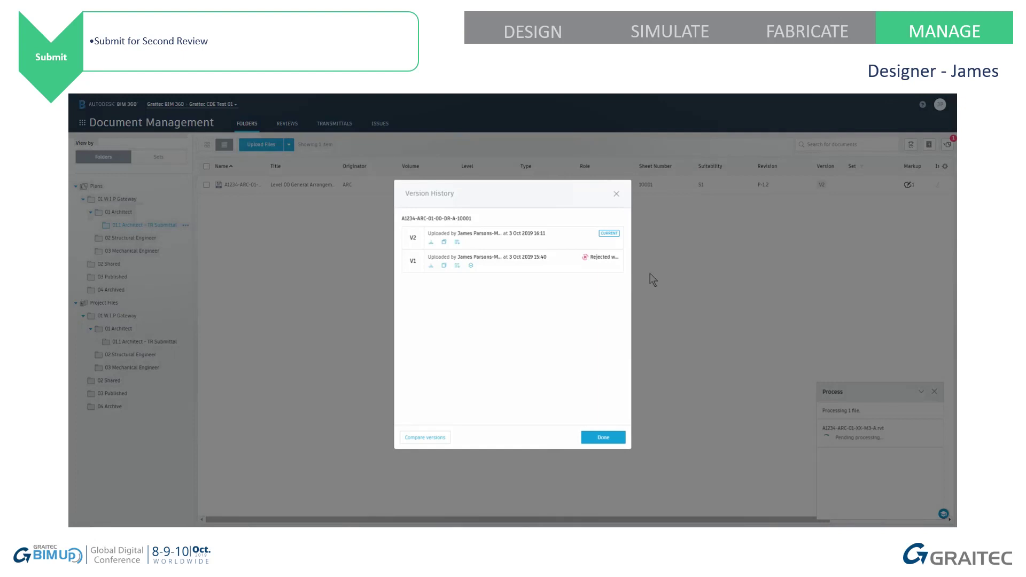
pyautogui.click(417, 435)
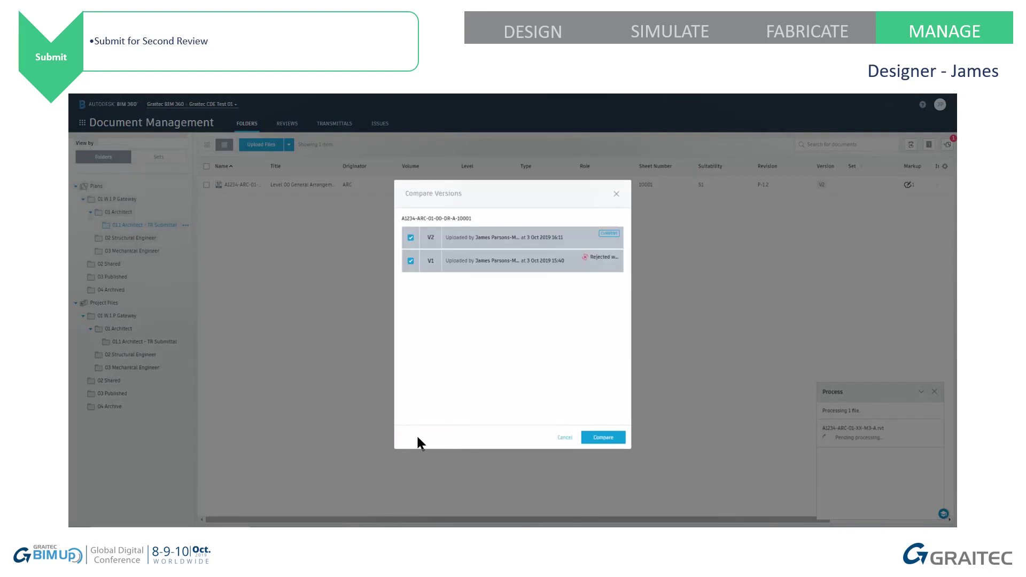
pyautogui.click(598, 439)
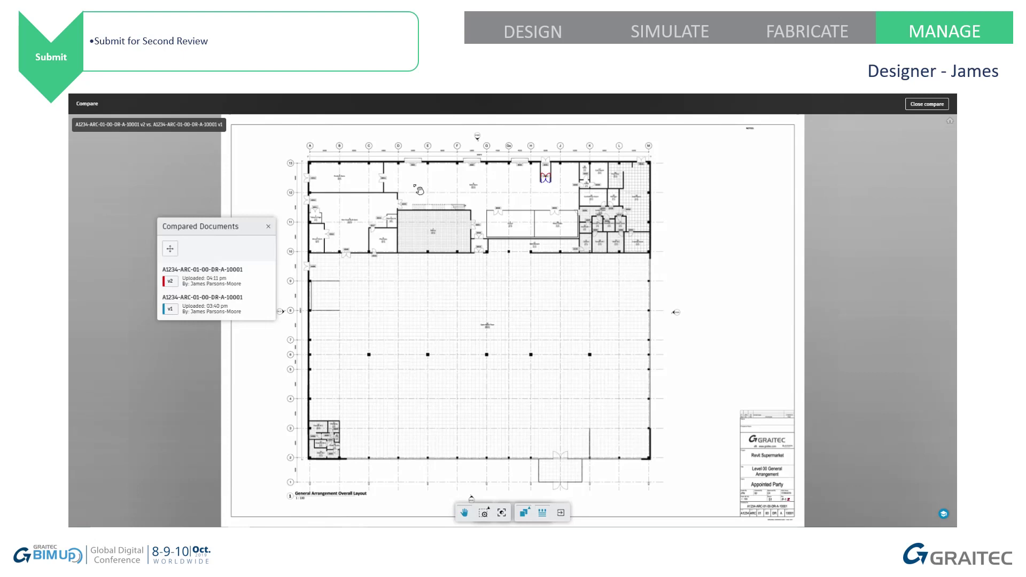
pyautogui.scroll(-2, 544, 163)
pyautogui.scroll(6, 561, 170)
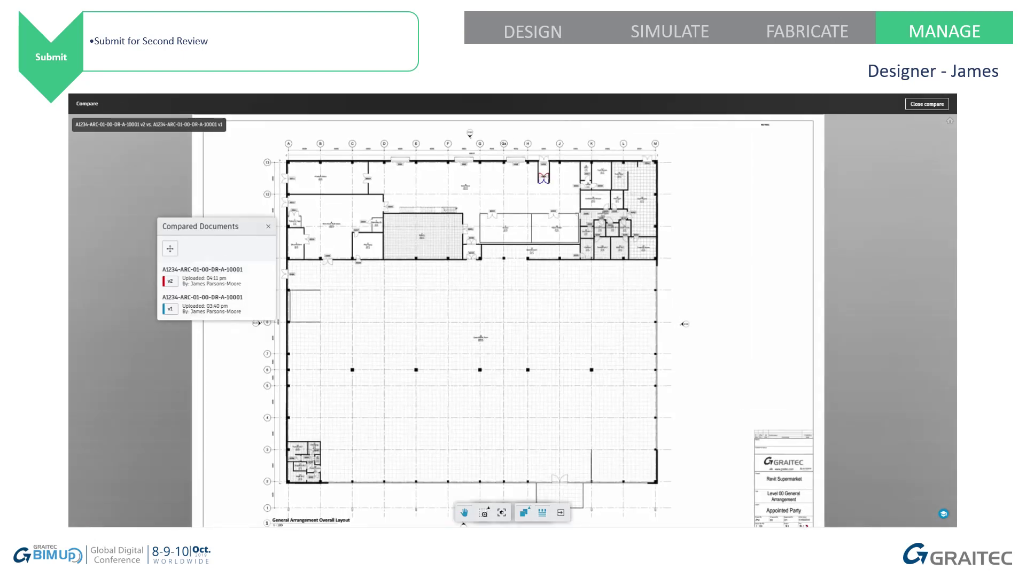
pyautogui.scroll(3, 577, 177)
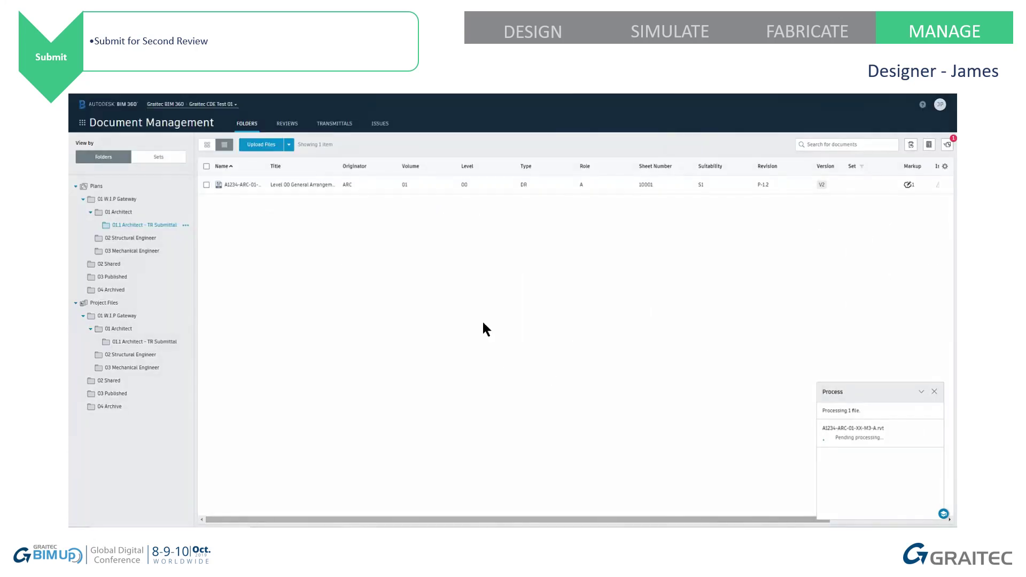
pyautogui.click(206, 185)
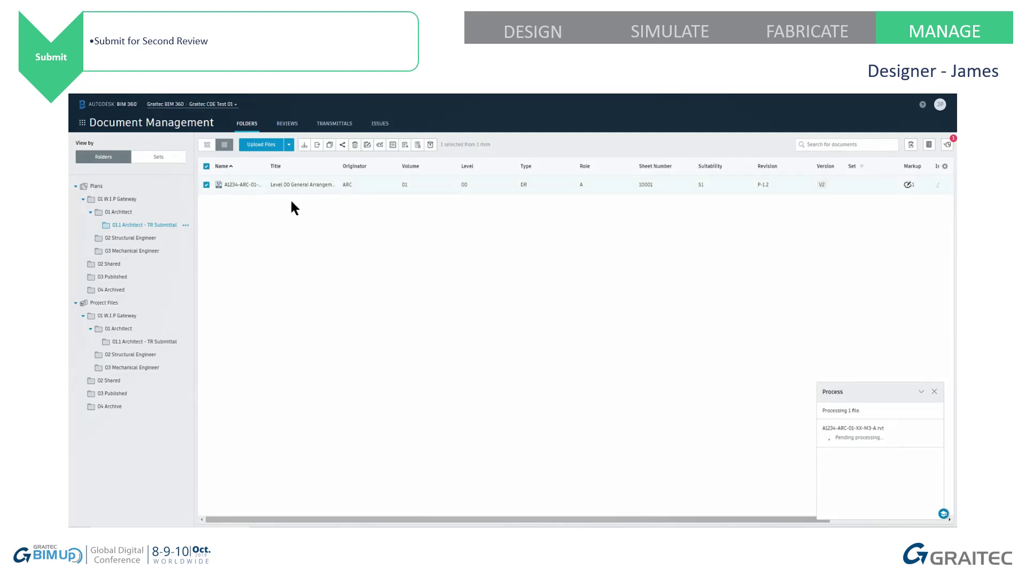
# - Submit the V2 drawing to the Technical Review (Plans) workflow and send the reviewer notification
pyautogui.click(417, 145)
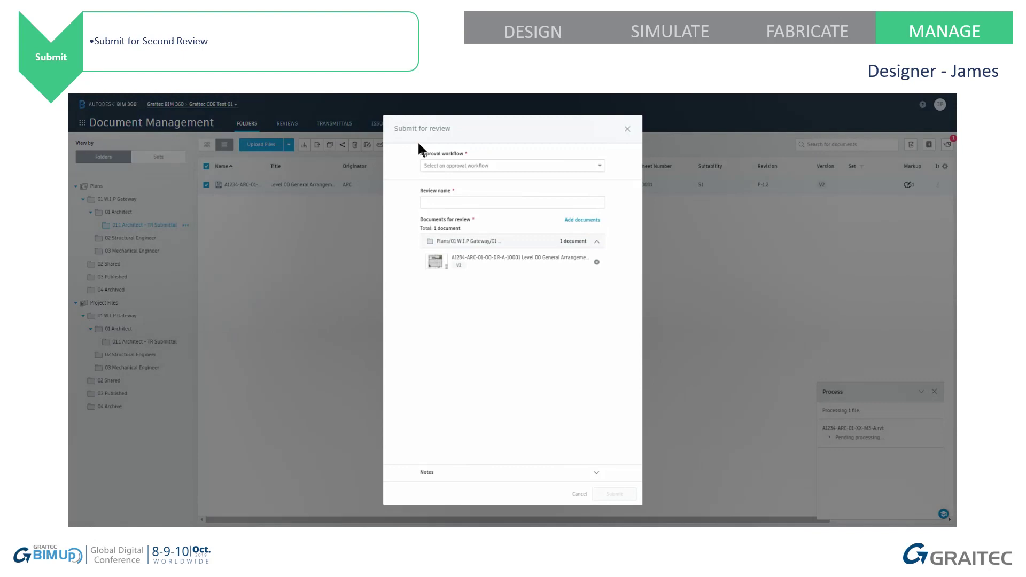
pyautogui.click(599, 171)
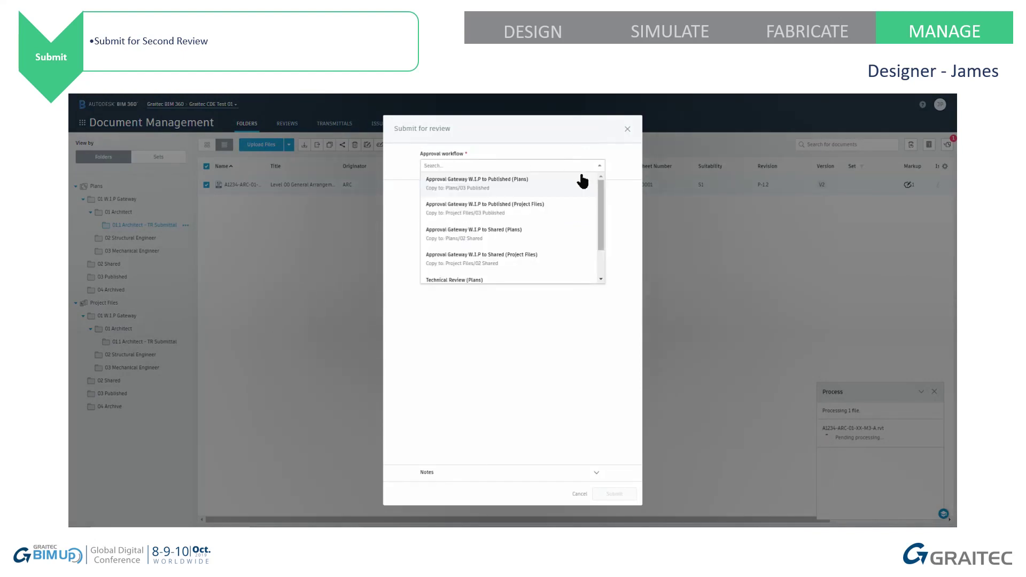
pyautogui.scroll(-2, 481, 233)
pyautogui.click(467, 240)
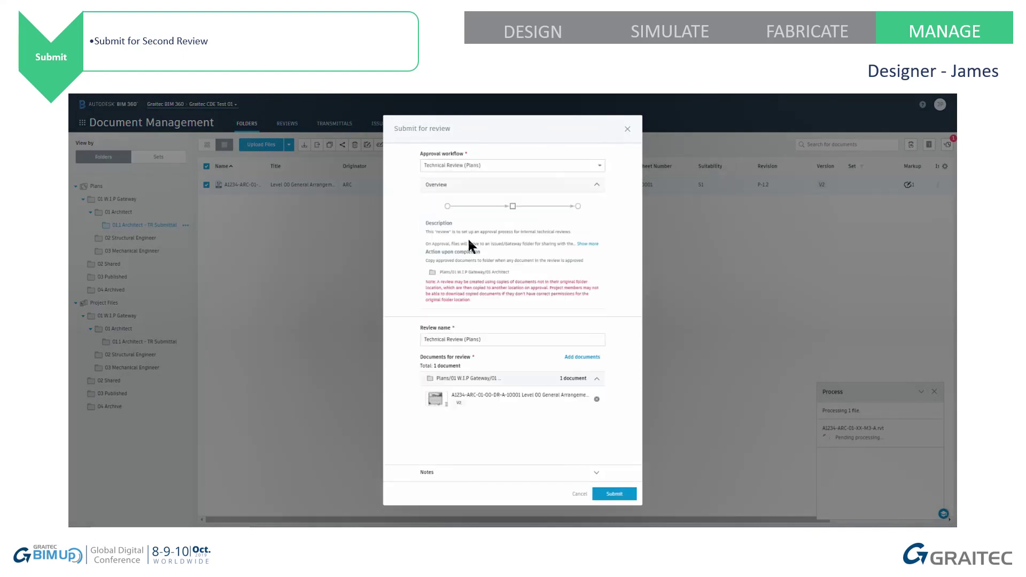
pyautogui.click(614, 494)
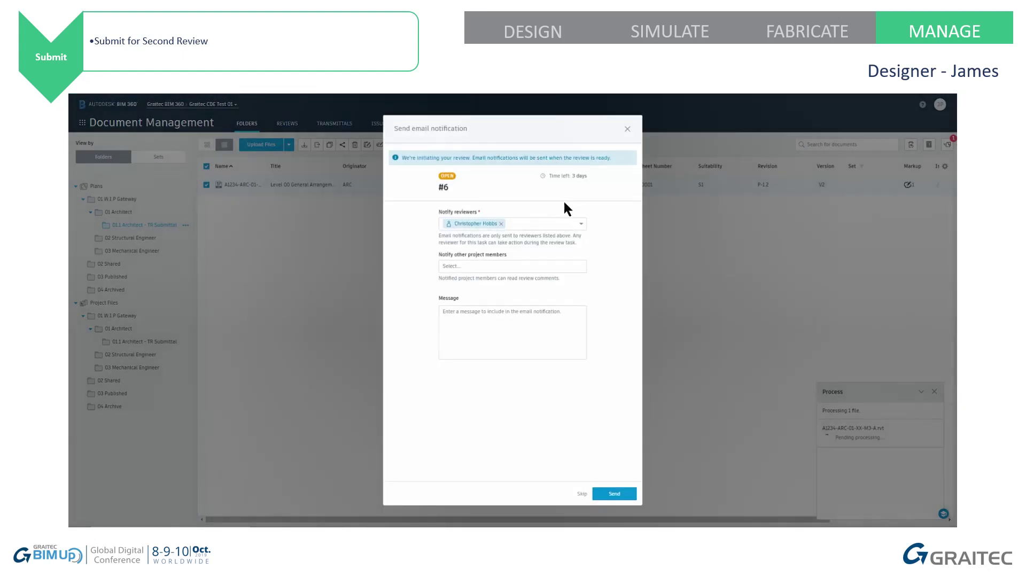
pyautogui.click(619, 494)
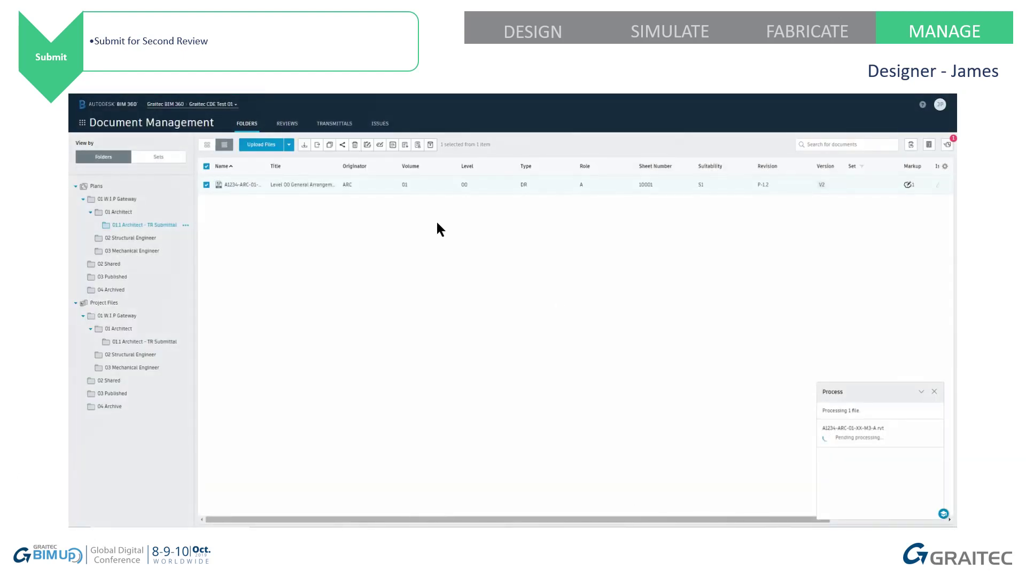
pyautogui.click(287, 124)
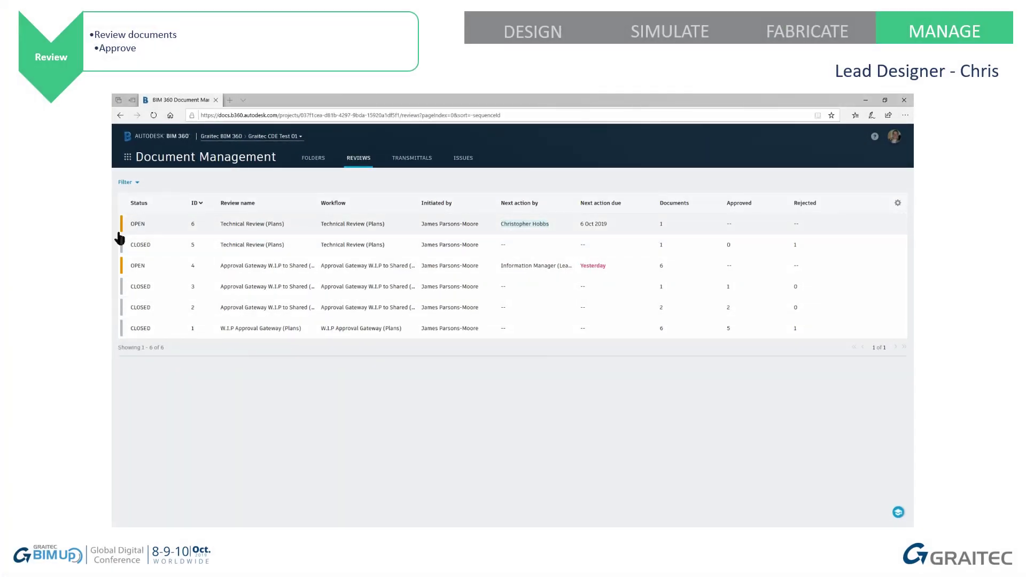
# - Open review 6 and start its Final Review task
pyautogui.click(138, 225)
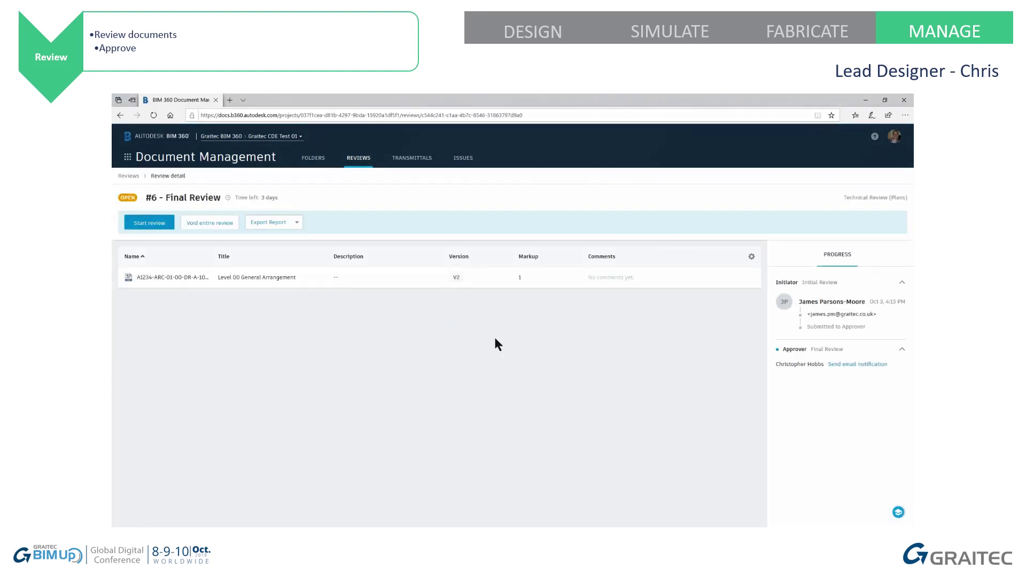
pyautogui.click(162, 223)
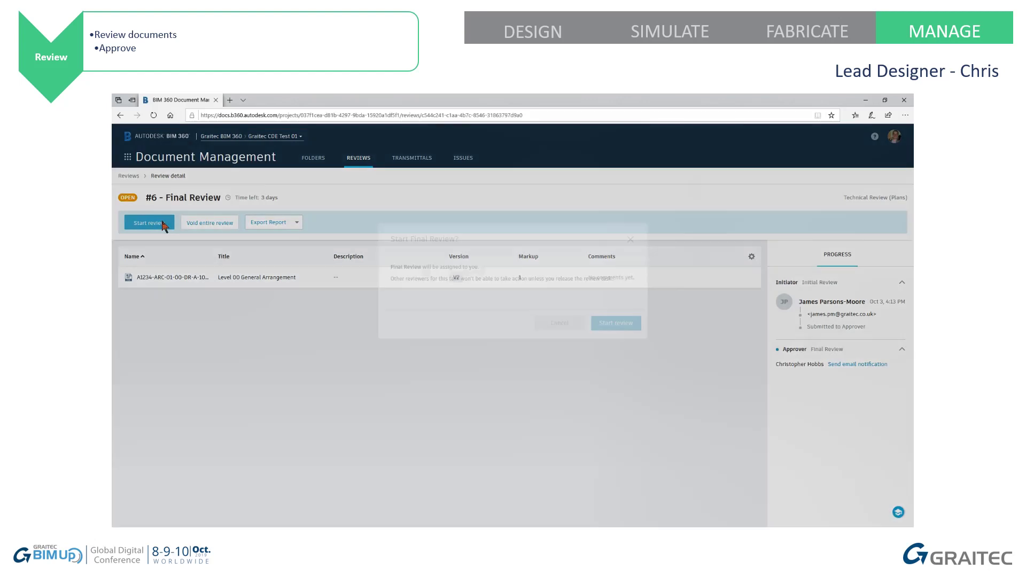
pyautogui.click(617, 346)
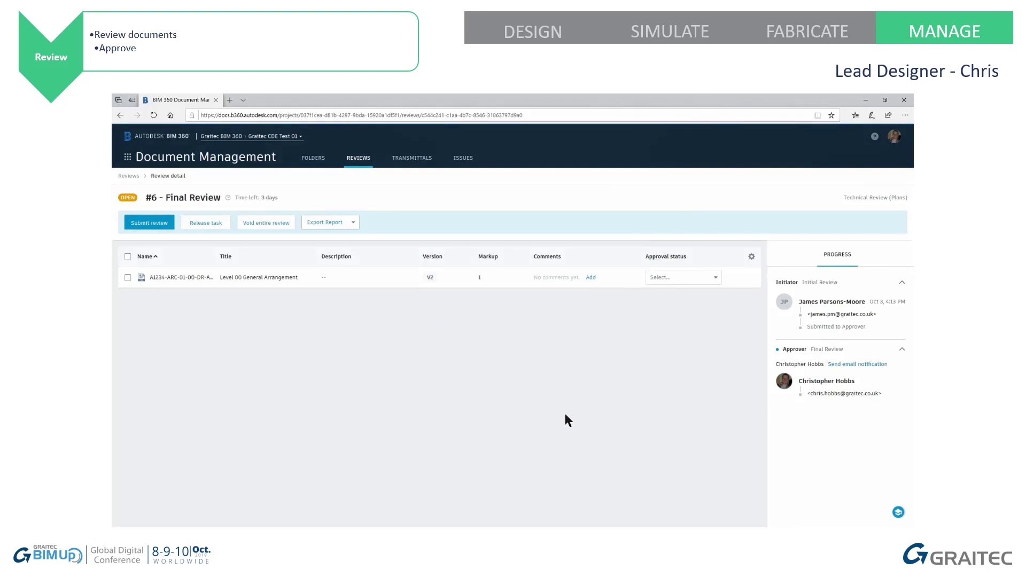
# - Inspect the fire door markup on the V2 drawing, then close the viewer
pyautogui.click(199, 279)
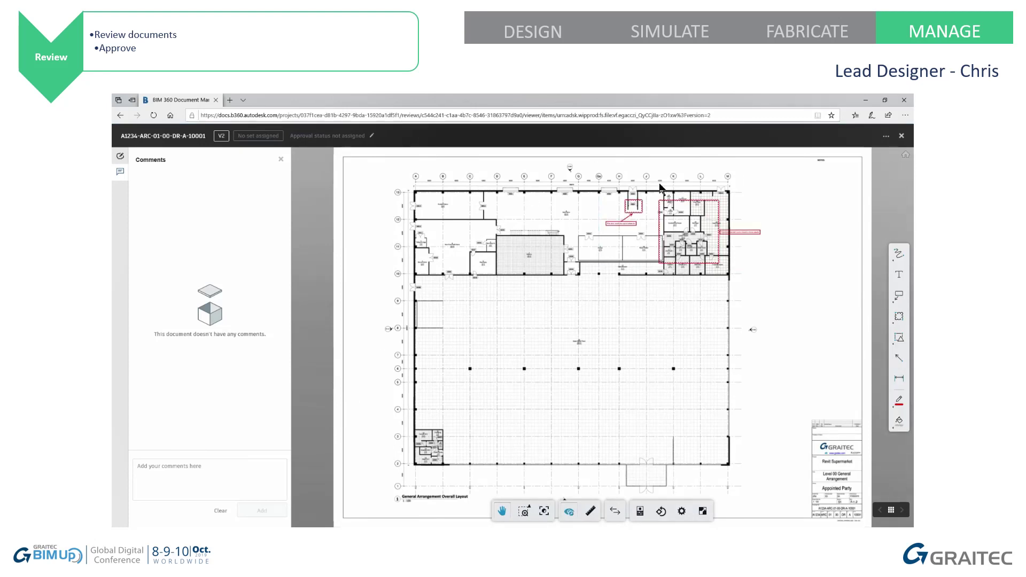
pyautogui.scroll(5, 661, 184)
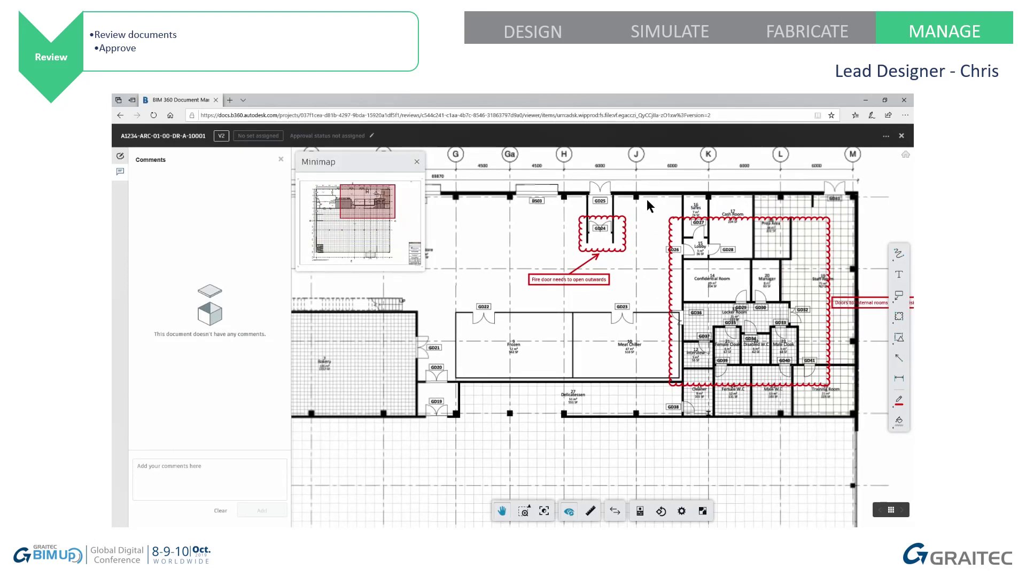
pyautogui.scroll(3, 647, 199)
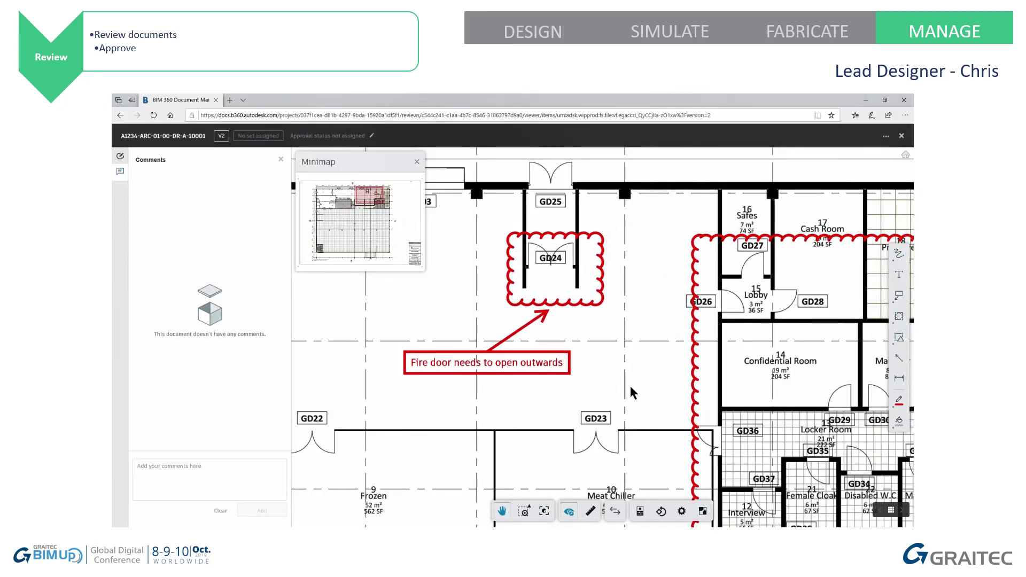
pyautogui.moveTo(630, 387); pyautogui.dragTo(408, 378)
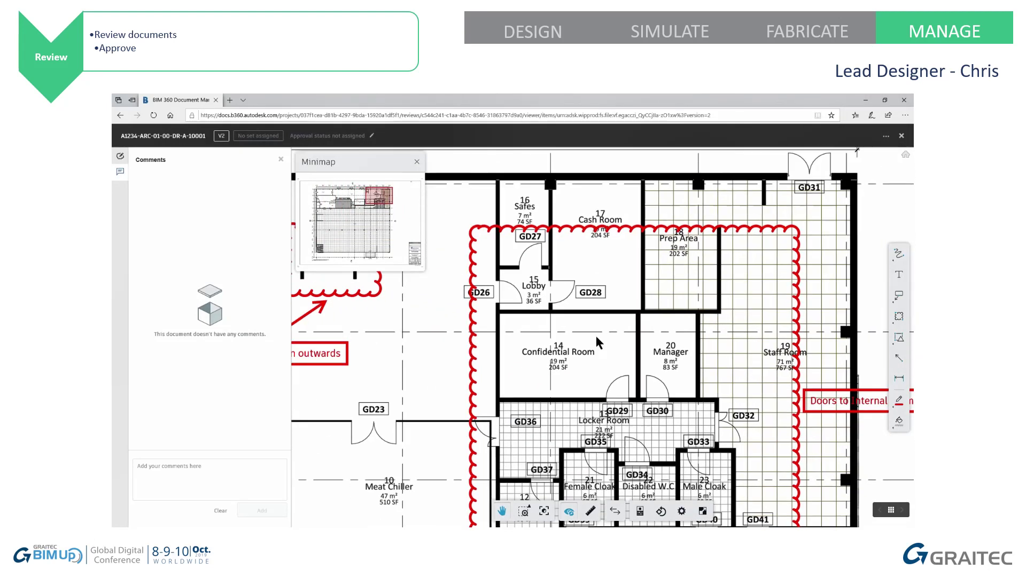
pyautogui.moveTo(597, 342); pyautogui.dragTo(843, 372)
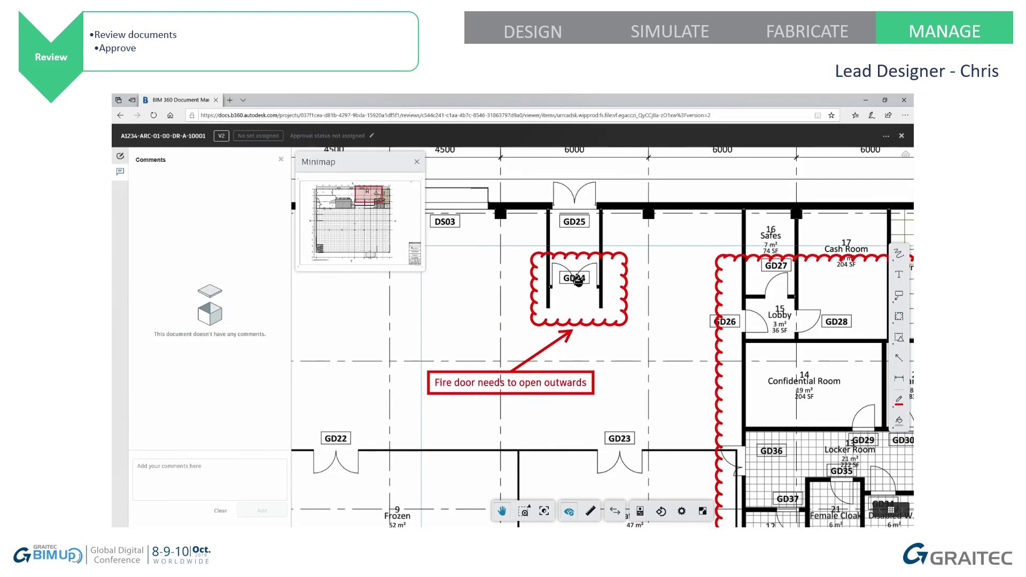
pyautogui.click(901, 137)
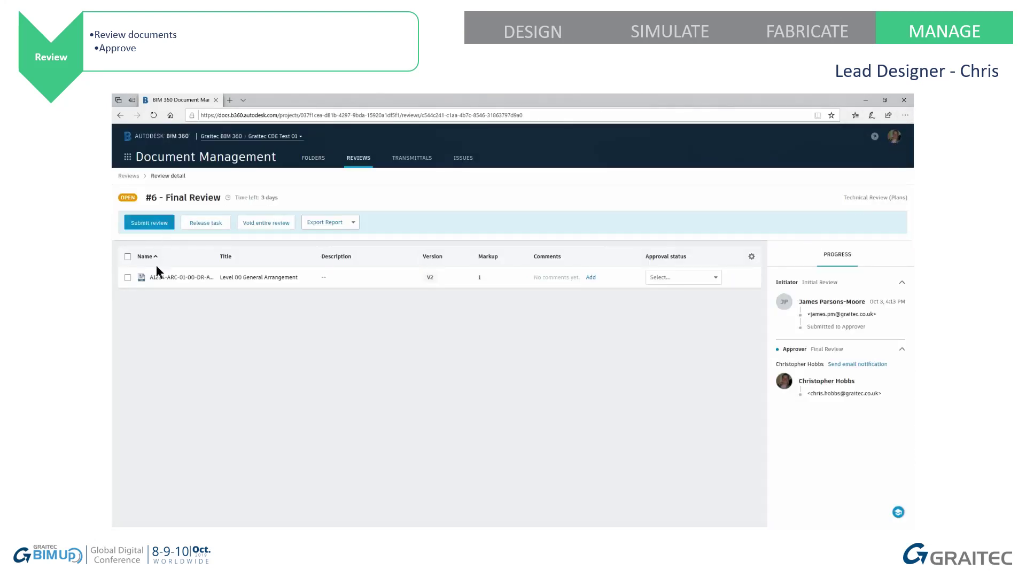
# - Mark the drawing Approved, submit review #6, and return to the project folders
pyautogui.click(708, 278)
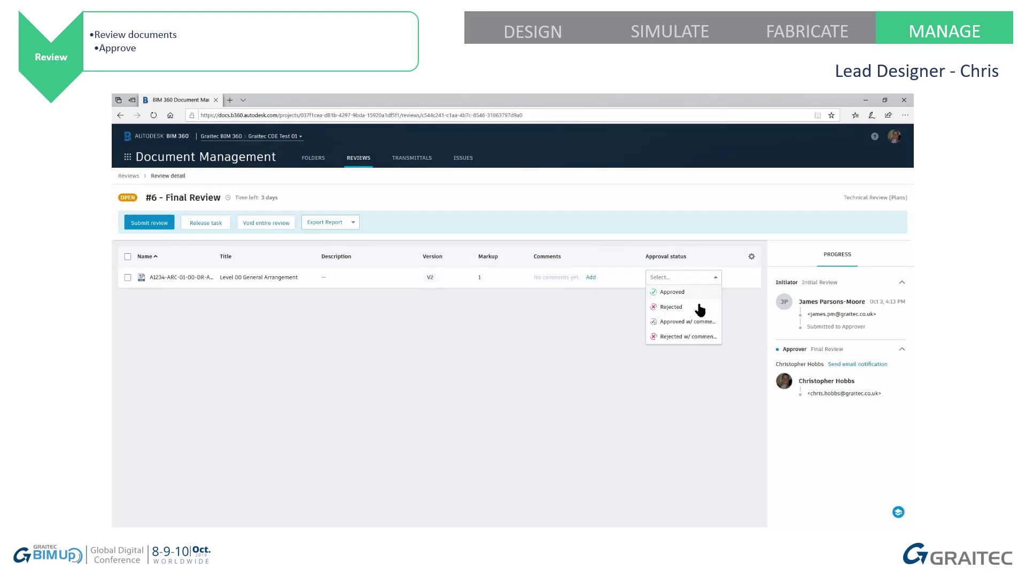
pyautogui.click(675, 293)
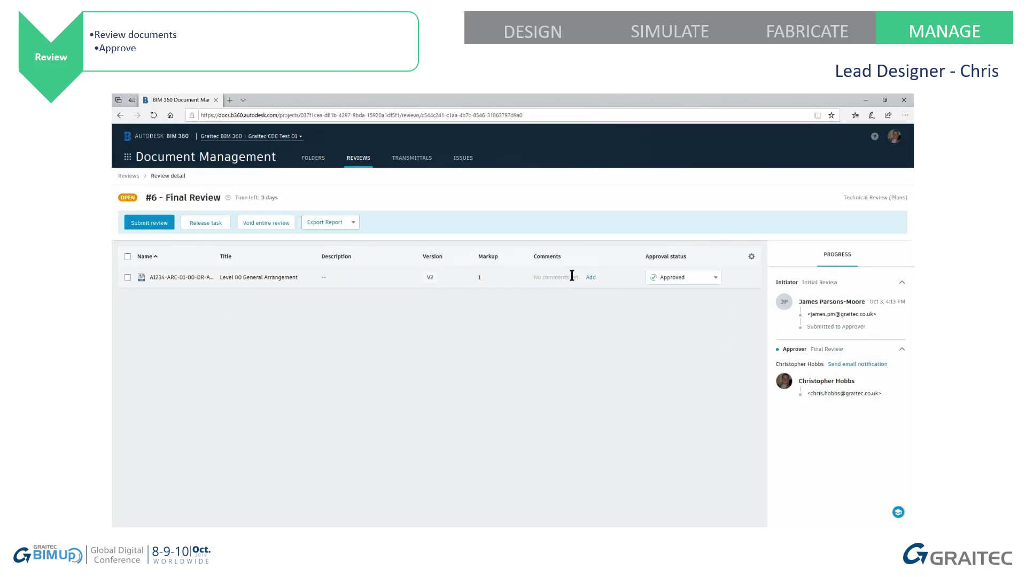
pyautogui.click(143, 224)
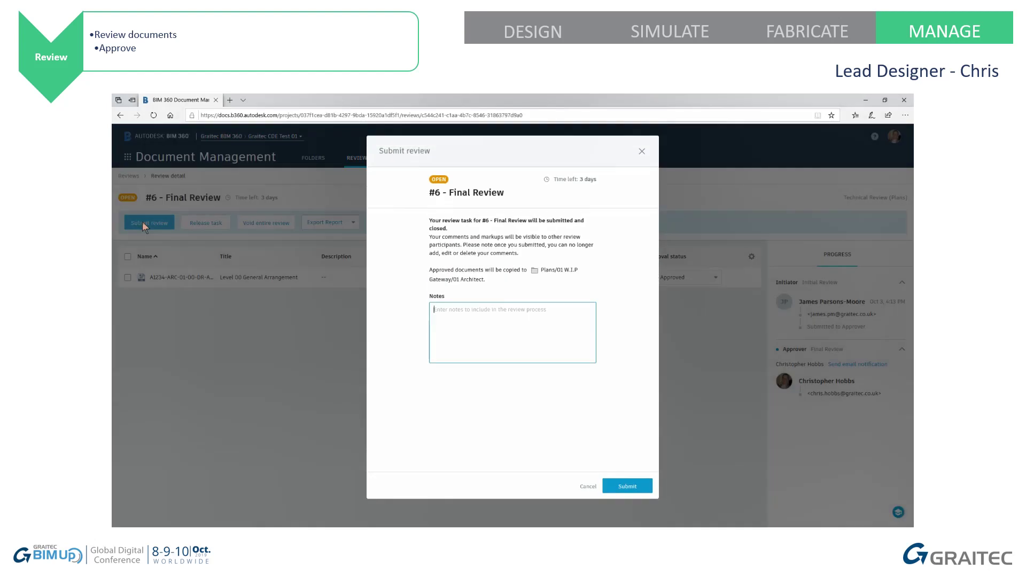
pyautogui.click(626, 494)
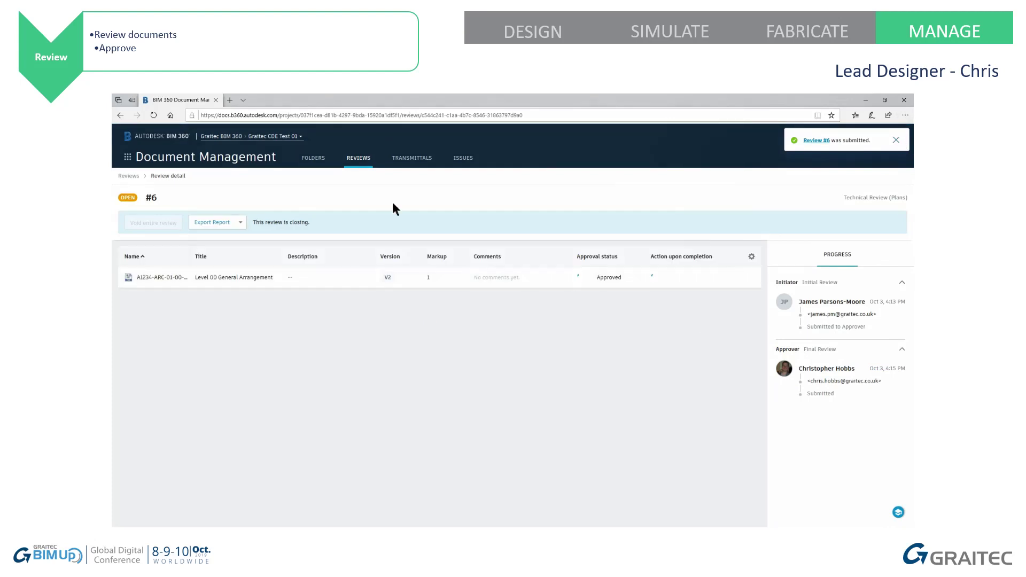
pyautogui.click(314, 160)
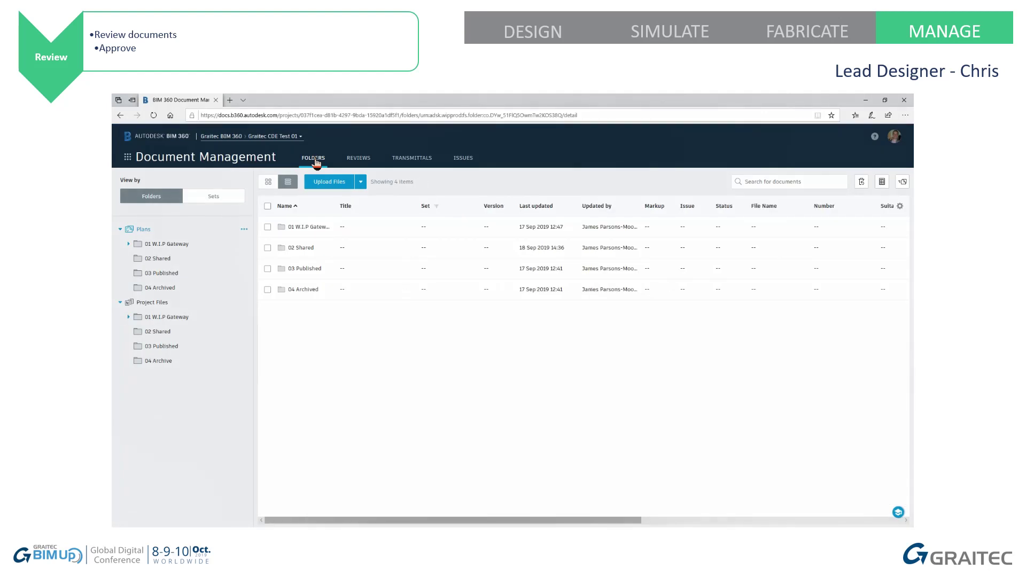
# - Browse Plans > 01 W.I.P Gateway > 01 Architect, checking the TR Submittal subfolder, to find the V1 copy
pyautogui.click(128, 244)
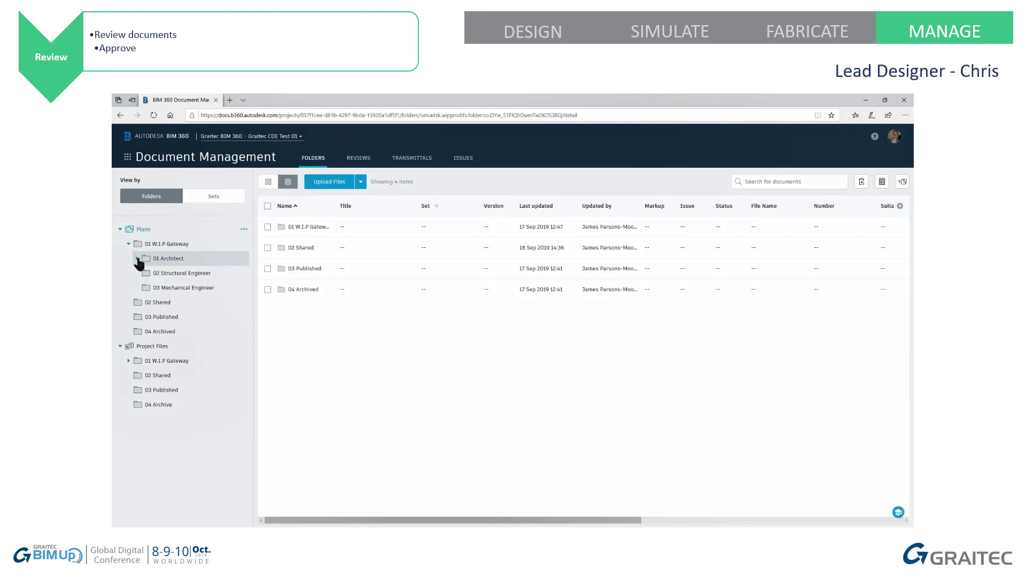
pyautogui.click(137, 259)
pyautogui.click(171, 259)
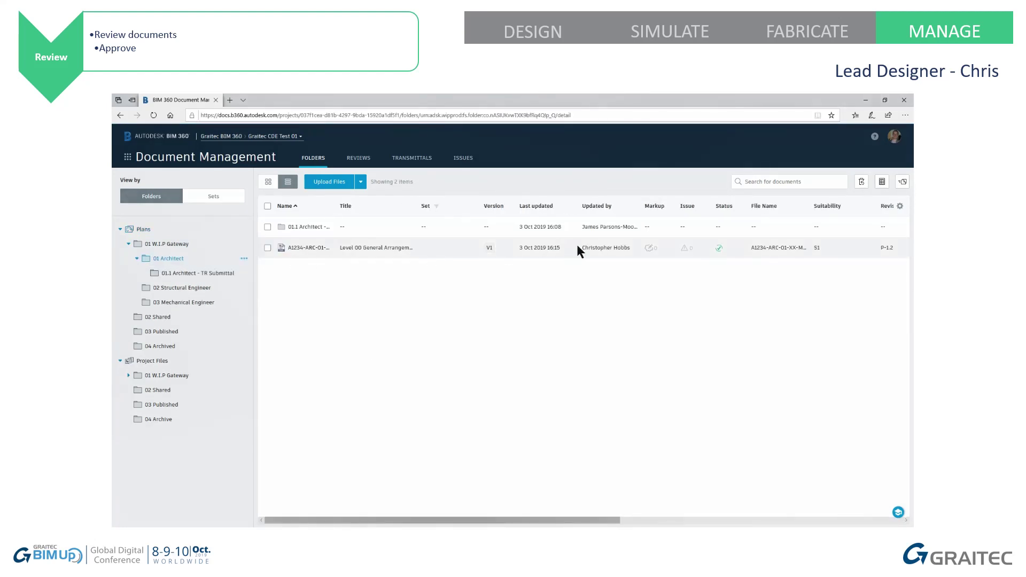
pyautogui.click(205, 273)
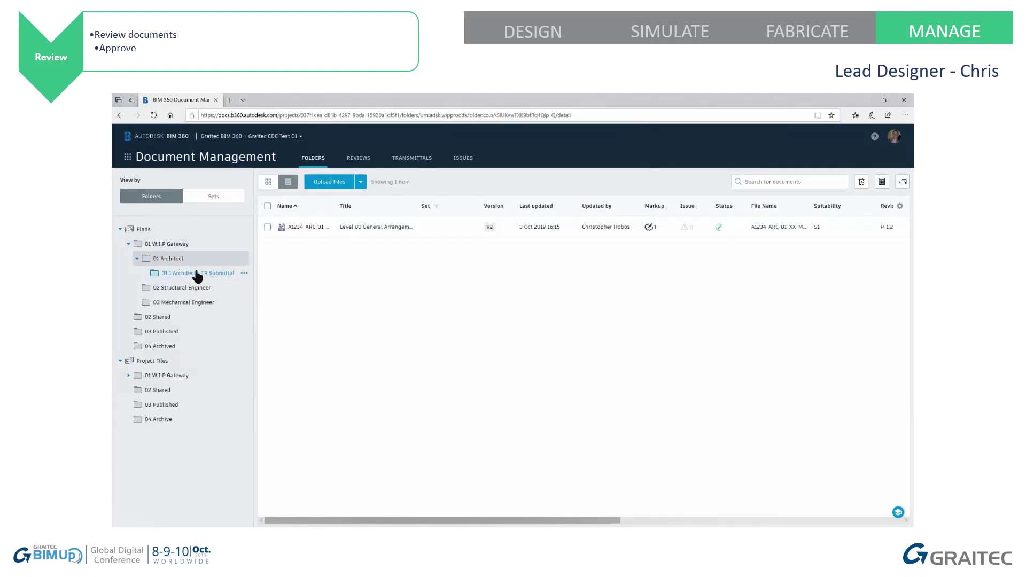
pyautogui.click(185, 259)
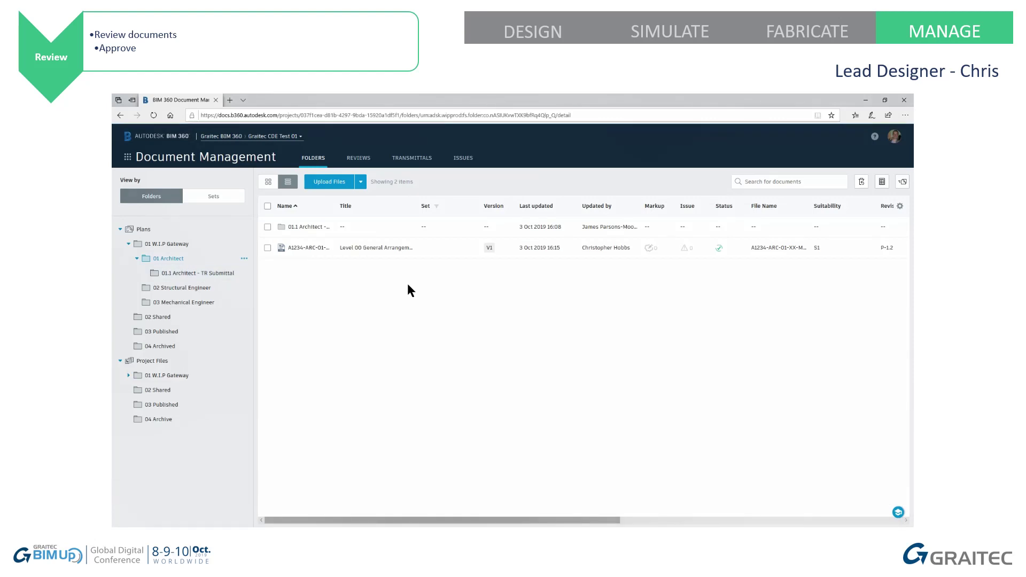